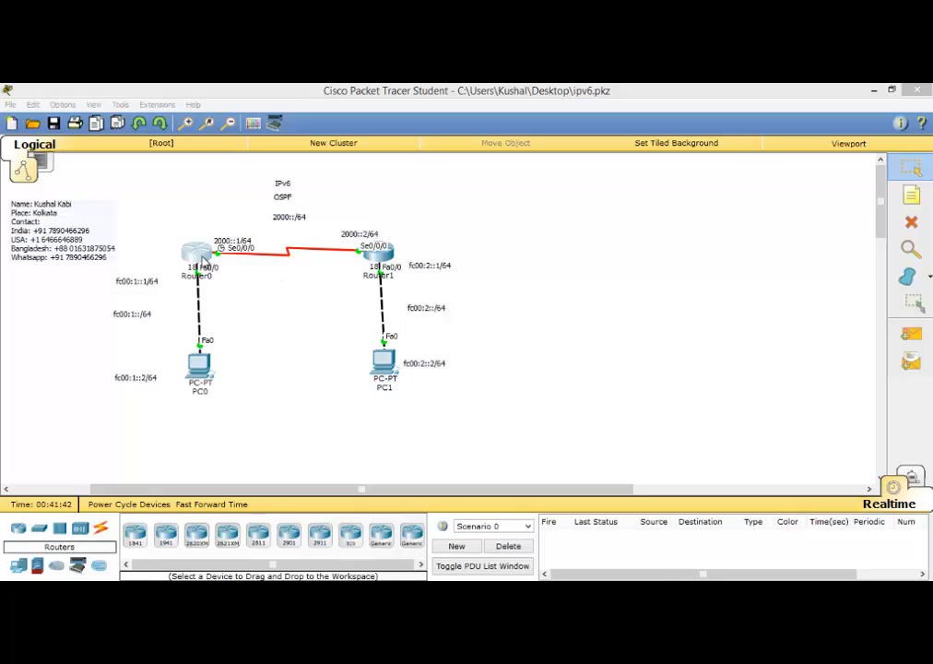
Check the active IPv6 routing protocols on Router0 with sh ipv6 protocol.
{"action": "left_click", "coordinate": [199, 254]}
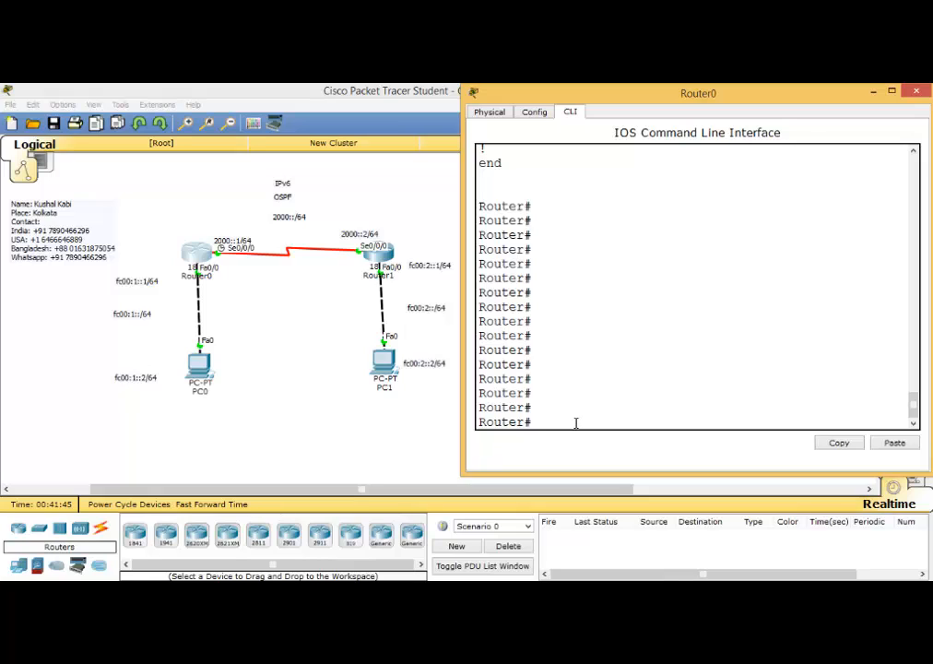
{"action": "type", "text": "sh ipv6 protocol"}
{"action": "key", "text": "Return"}
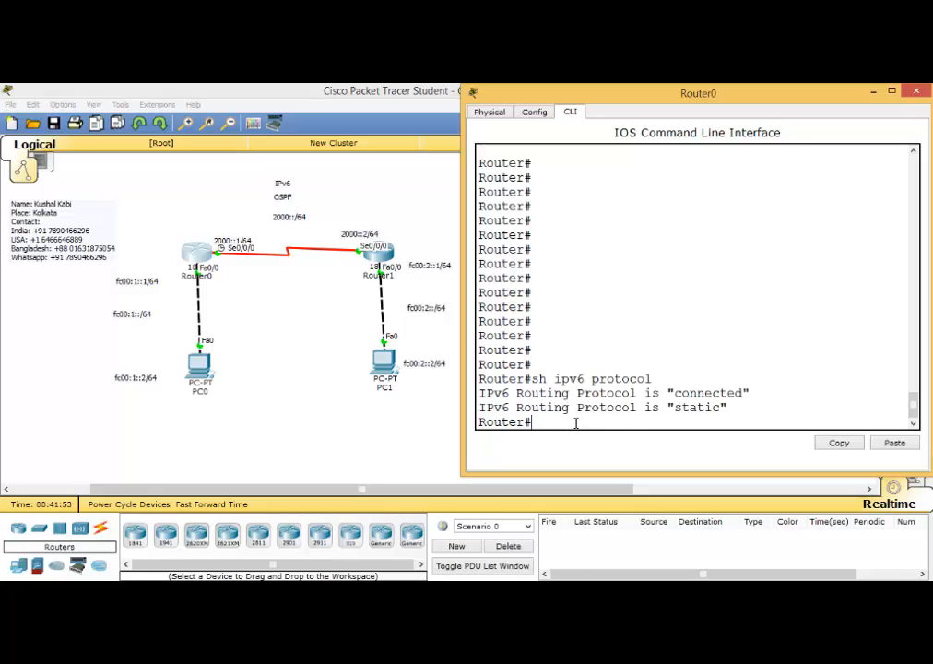
{"action": "left_click", "coordinate": [875, 94]}
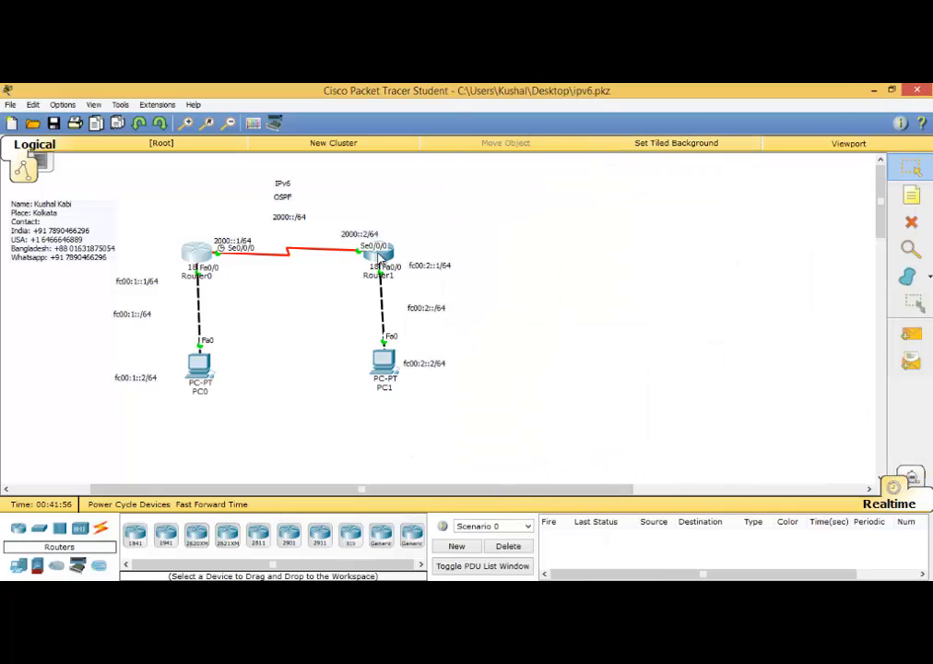
Check the active IPv6 routing protocols on Router1 with sh ipv6 protocols.
{"action": "left_click", "coordinate": [378, 258]}
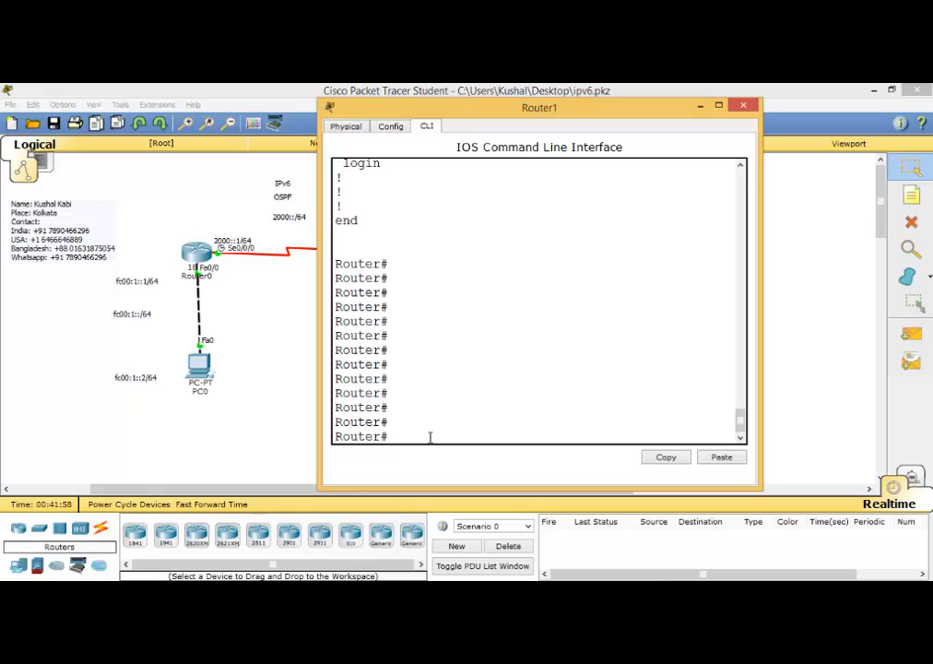
{"action": "type", "text": "sh ipv6 pro"}
{"action": "key", "text": "Tab"}
{"action": "key", "text": "Return"}
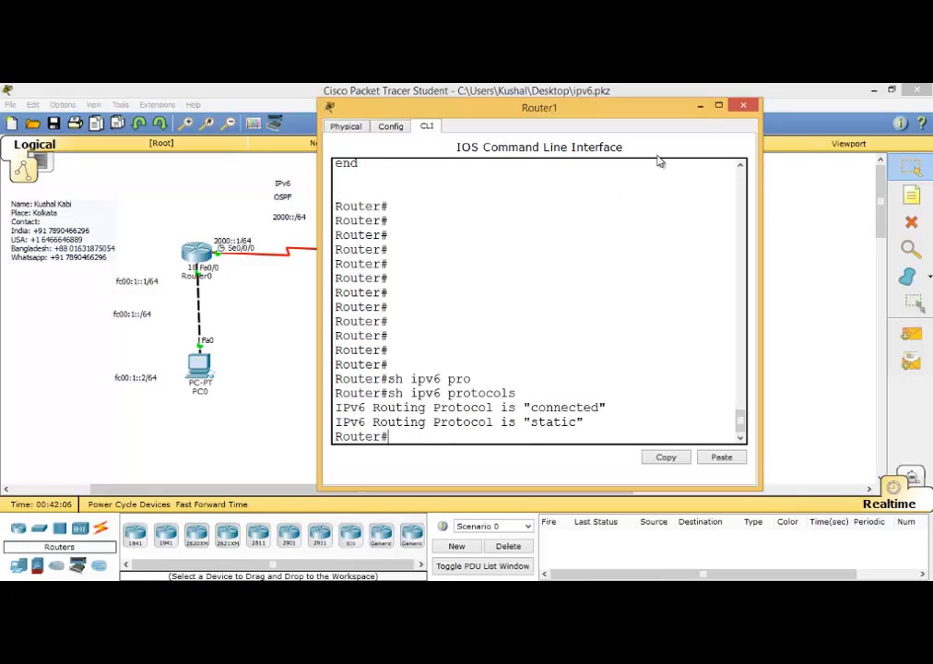
{"action": "left_click", "coordinate": [700, 106]}
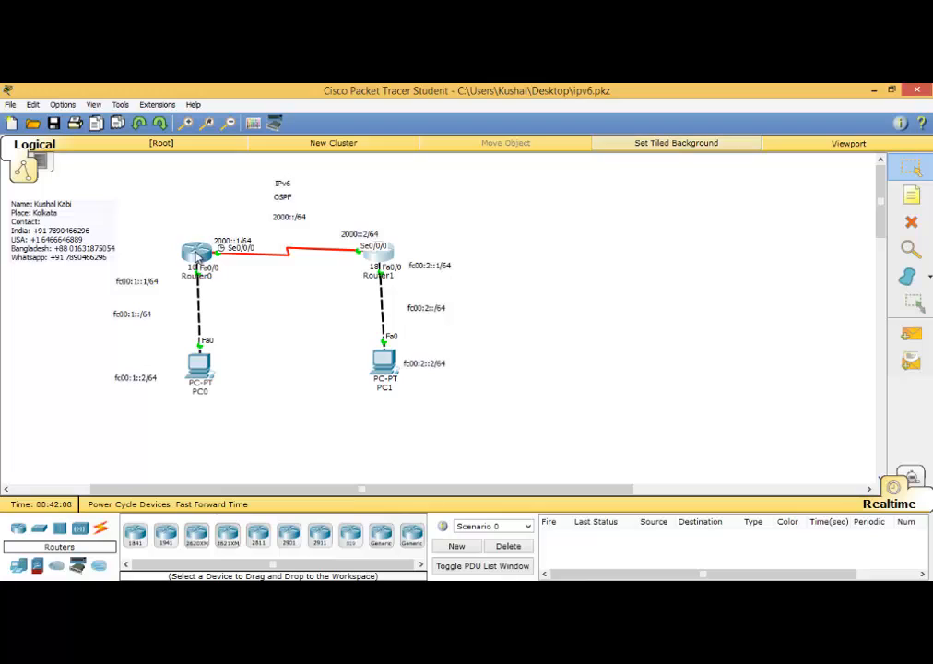
Examine Router0's complete running configuration with sh run, including its interface IPv6 addresses.
{"action": "left_click", "coordinate": [382, 252]}
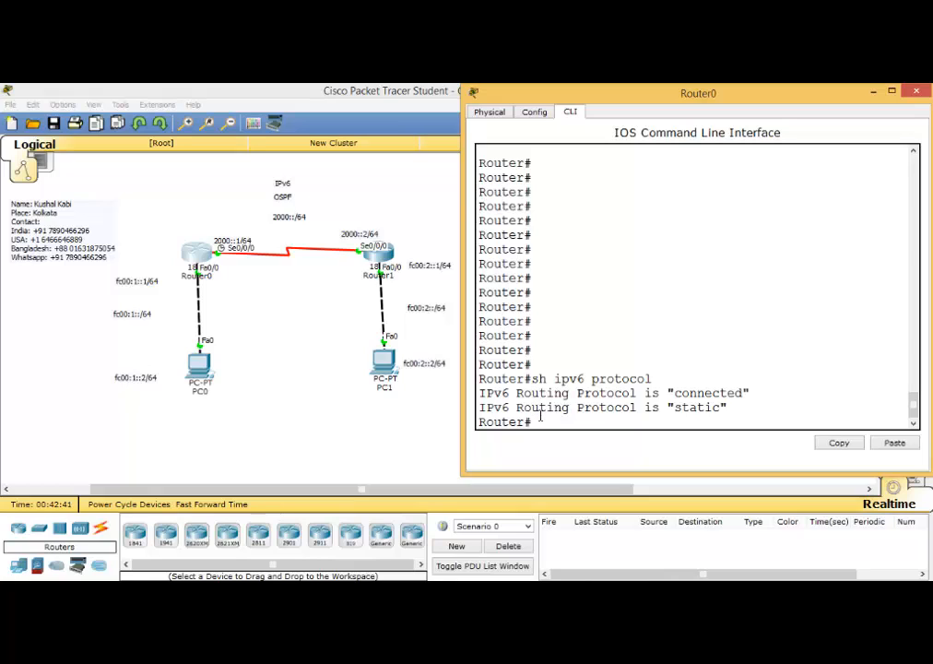
{"action": "key", "text": "Return"}
{"action": "type", "text": "s"}
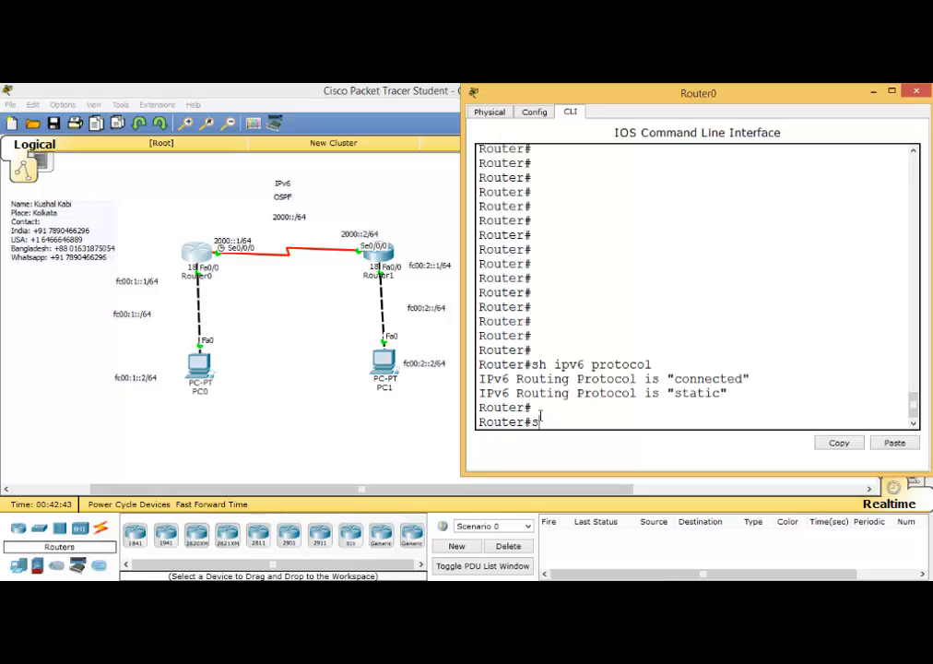
{"action": "type", "text": "h run"}
{"action": "key", "text": "Return"}
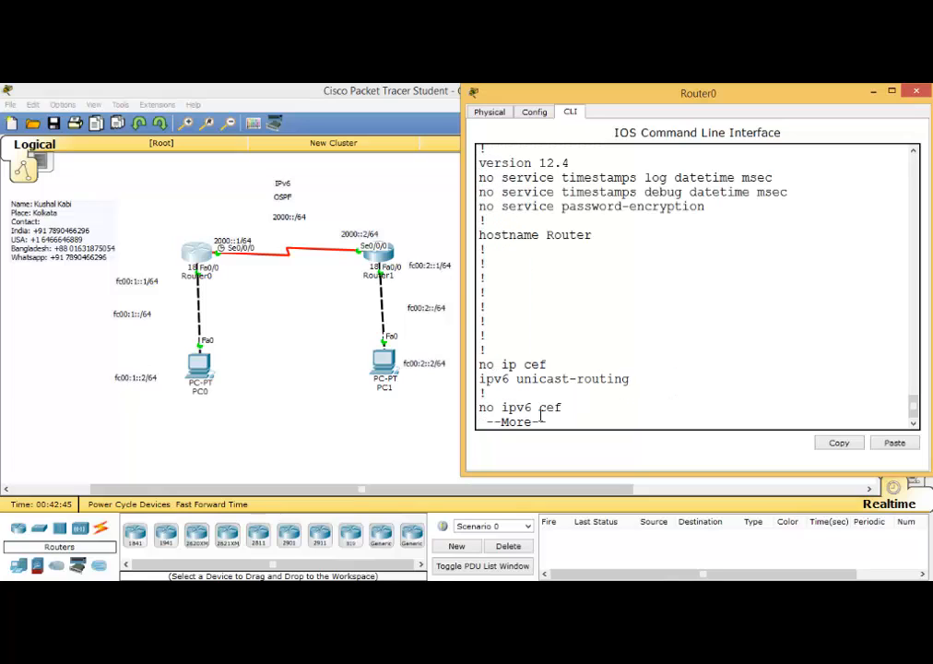
{"action": "key", "text": "Return"}
{"action": "key", "text": "Return"}
{"action": "key", "text": "Return"}
{"action": "key", "text": "Return"}
{"action": "key", "text": "Return"}
{"action": "key", "text": "Return"}
{"action": "key", "text": "Return"}
{"action": "key", "text": "Return"}
{"action": "key", "text": "Return"}
{"action": "key", "text": "Return"}
{"action": "key", "text": "Return"}
{"action": "key", "text": "Return"}
{"action": "key", "text": "Return"}
{"action": "key", "text": "Return"}
{"action": "key", "text": "Return"}
{"action": "key", "text": "Return"}
{"action": "key", "text": "Return"}
{"action": "key", "text": "Return"}
{"action": "key", "text": "Return"}
{"action": "key", "text": "Return"}
{"action": "key", "text": "Return"}
{"action": "key", "text": "Return"}
{"action": "key", "text": "Return"}
{"action": "key", "text": "Return"}
{"action": "key", "text": "Return"}
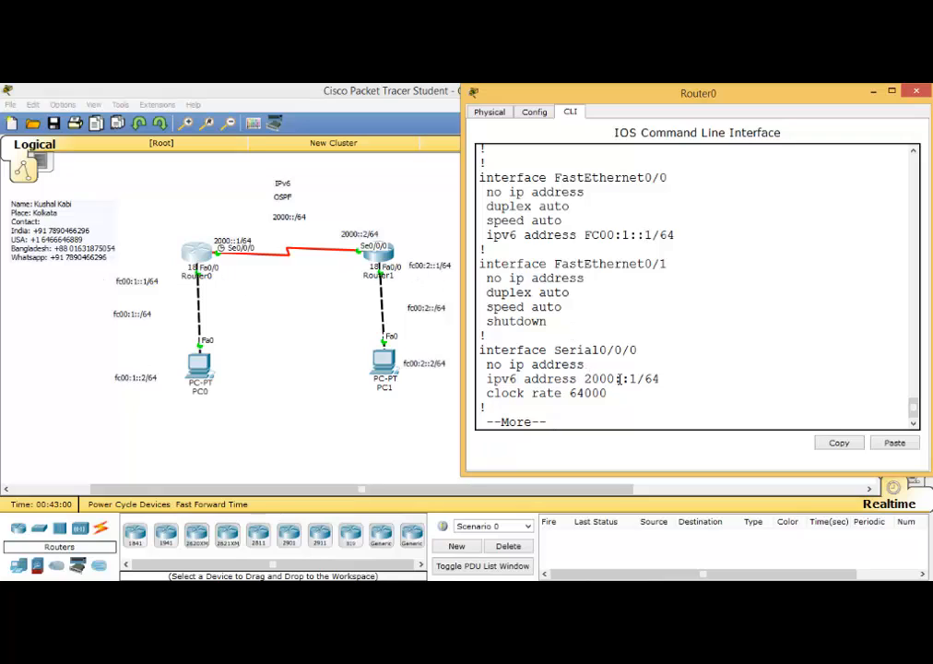
{"action": "key", "text": "Return"}
{"action": "key", "text": "Return"}
{"action": "key", "text": "Return"}
{"action": "key", "text": "Return"}
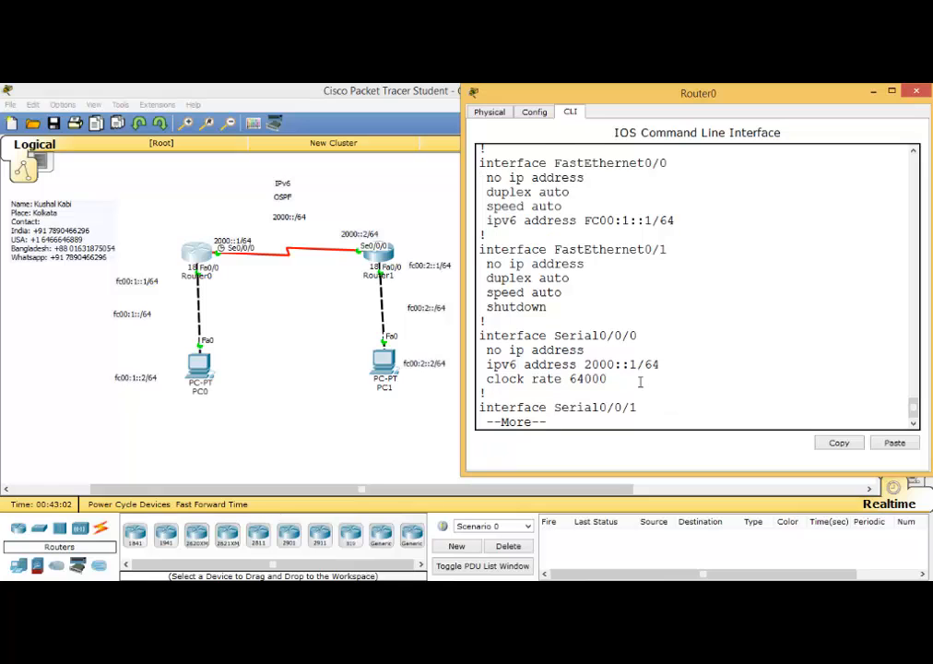
{"action": "key", "text": "Return"}
{"action": "key", "text": "Return"}
{"action": "key", "text": "Return"}
{"action": "key", "text": "Return"}
{"action": "key", "text": "Return"}
{"action": "key", "text": "Return"}
{"action": "key", "text": "Return"}
{"action": "key", "text": "Return"}
{"action": "key", "text": "Return"}
{"action": "key", "text": "Return"}
{"action": "key", "text": "Return"}
{"action": "key", "text": "Return"}
{"action": "key", "text": "Return"}
{"action": "key", "text": "Return"}
{"action": "key", "text": "Return"}
{"action": "key", "text": "Return"}
{"action": "key", "text": "Return"}
{"action": "key", "text": "Return"}
{"action": "key", "text": "Return"}
{"action": "key", "text": "Return"}
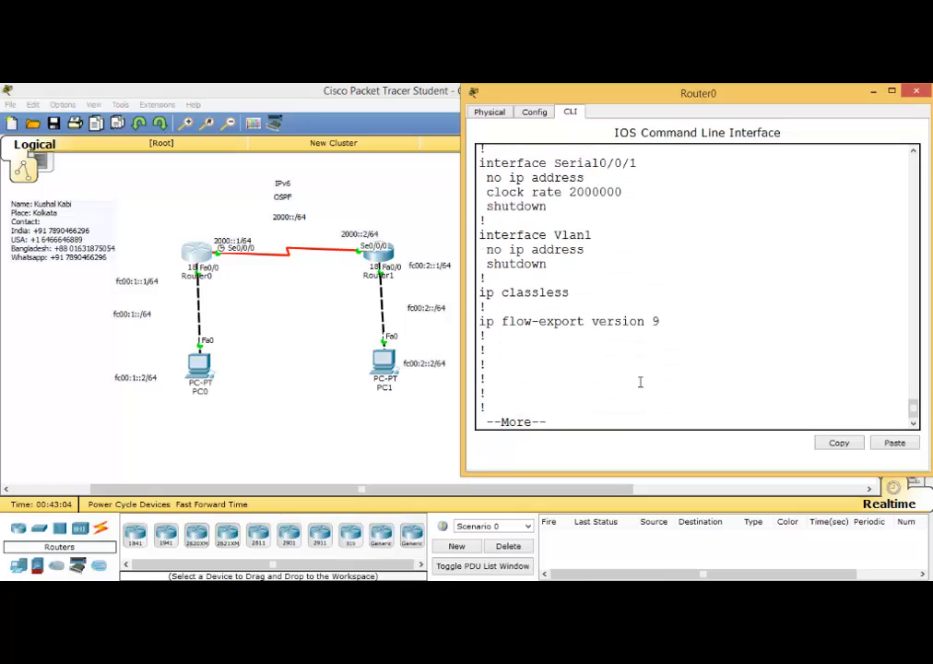
{"action": "key", "text": "Return"}
{"action": "key", "text": "Return"}
{"action": "key", "text": "Return"}
{"action": "key", "text": "Return"}
{"action": "key", "text": "Return"}
{"action": "key", "text": "Return"}
{"action": "key", "text": "Return"}
{"action": "key", "text": "Return"}
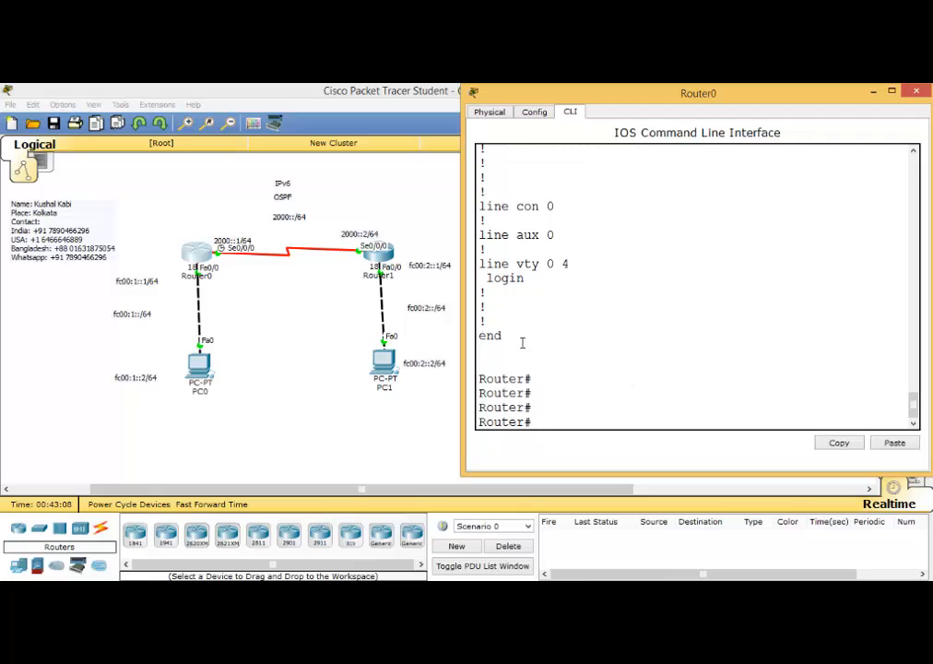
{"action": "key", "text": "Return"}
{"action": "key", "text": "Return"}
{"action": "key", "text": "Return"}
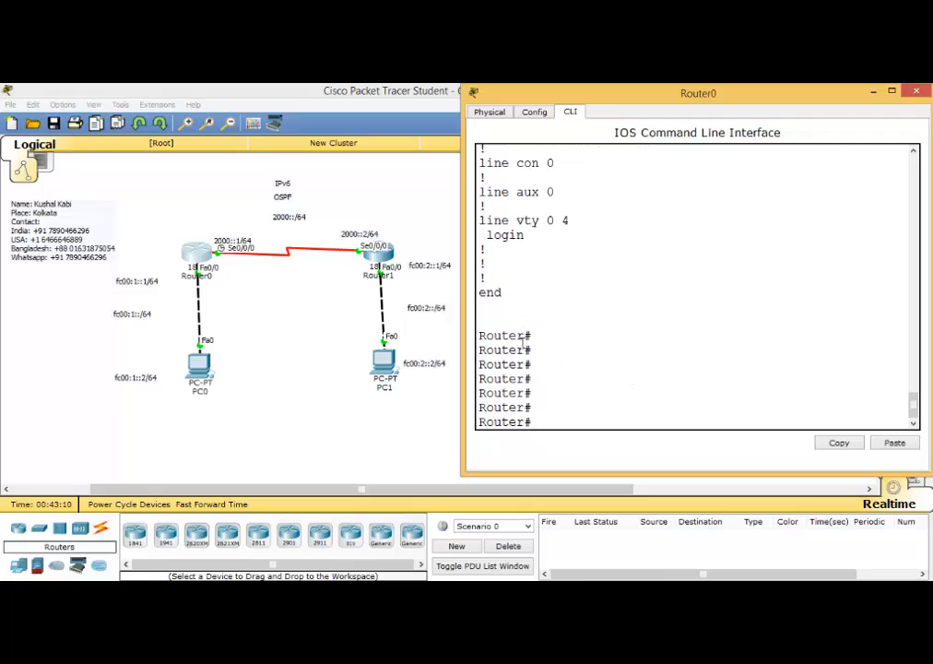
Enter global configuration on Router0, list the IPv6 routing protocol options and start IPv6 OSPF with process ID 1.
{"action": "type", "text": "conf t"}
{"action": "key", "text": "Return"}
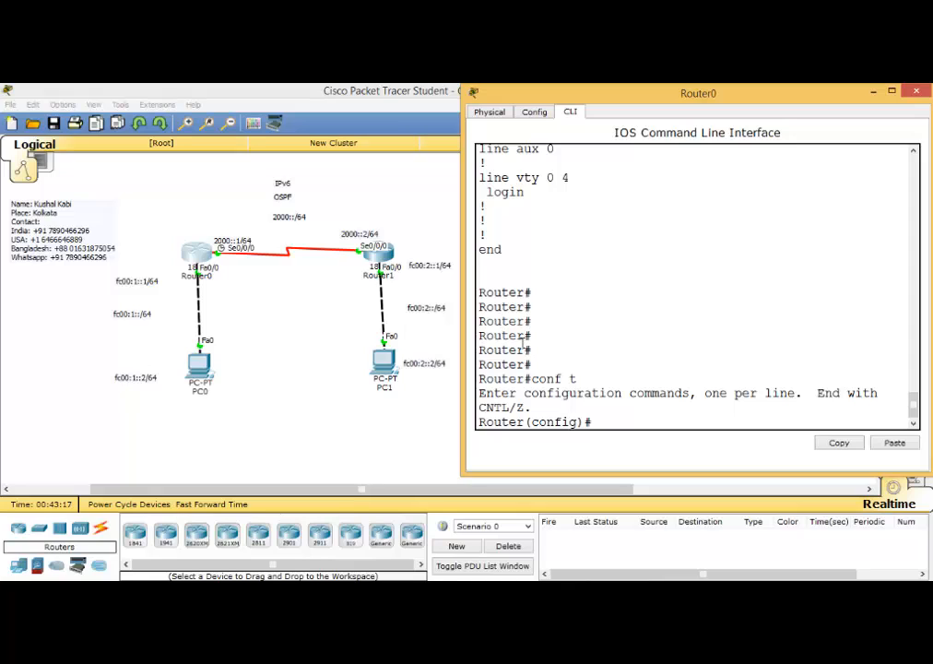
{"action": "type", "text": "ipv6 router ?"}
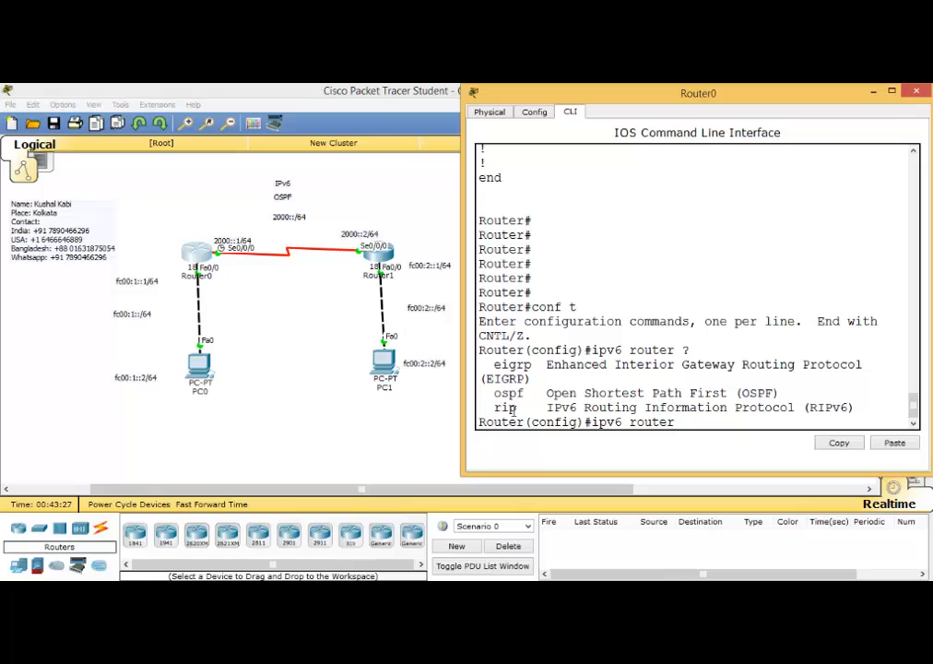
{"action": "left_click_drag", "start_coordinate": [496, 407], "coordinate": [533, 393]}
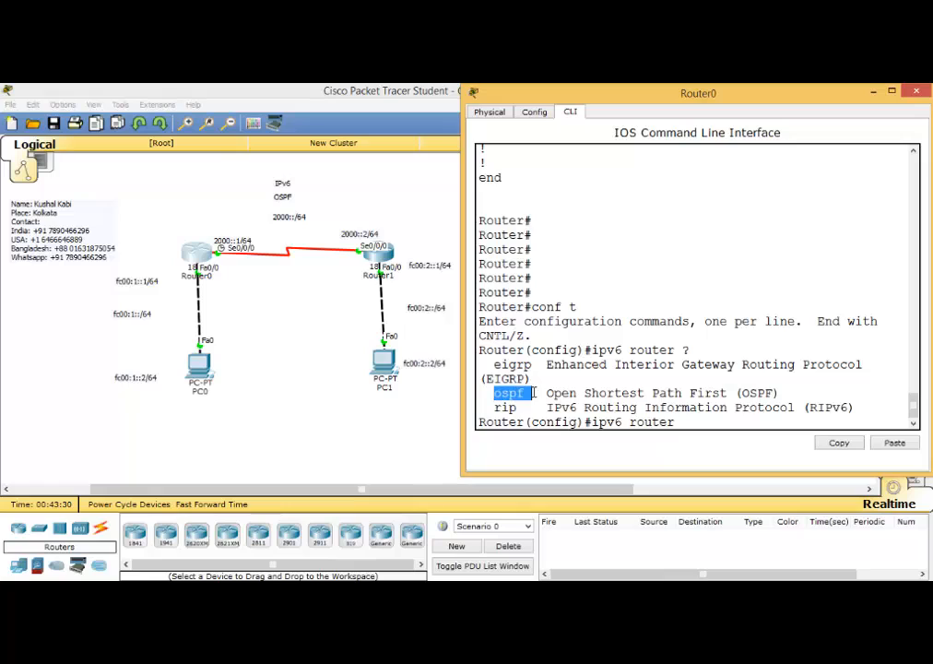
{"action": "left_click", "coordinate": [683, 422]}
{"action": "type", "text": "ospf"}
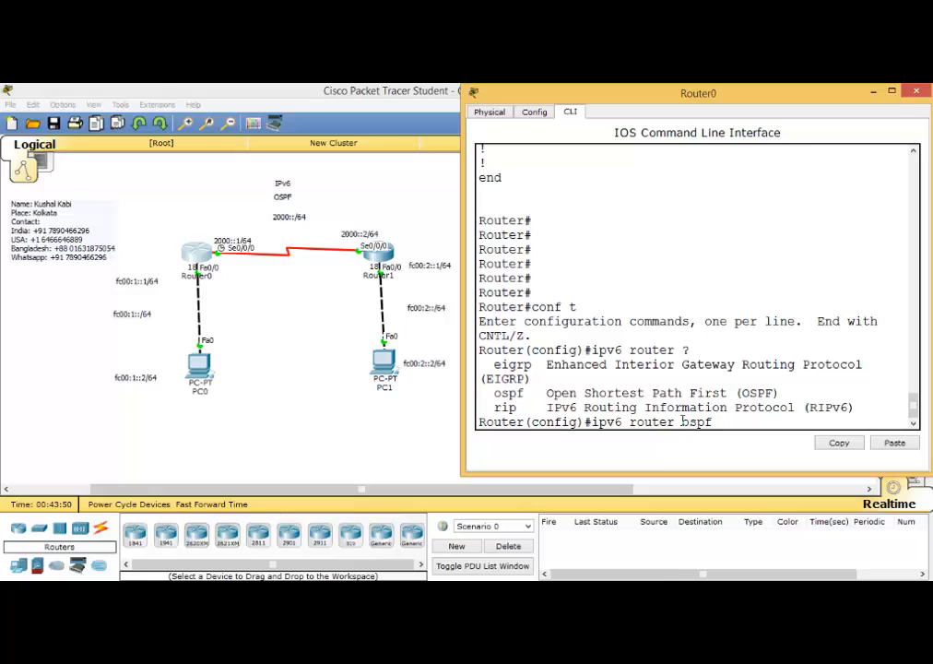
{"action": "type", "text": "?"}
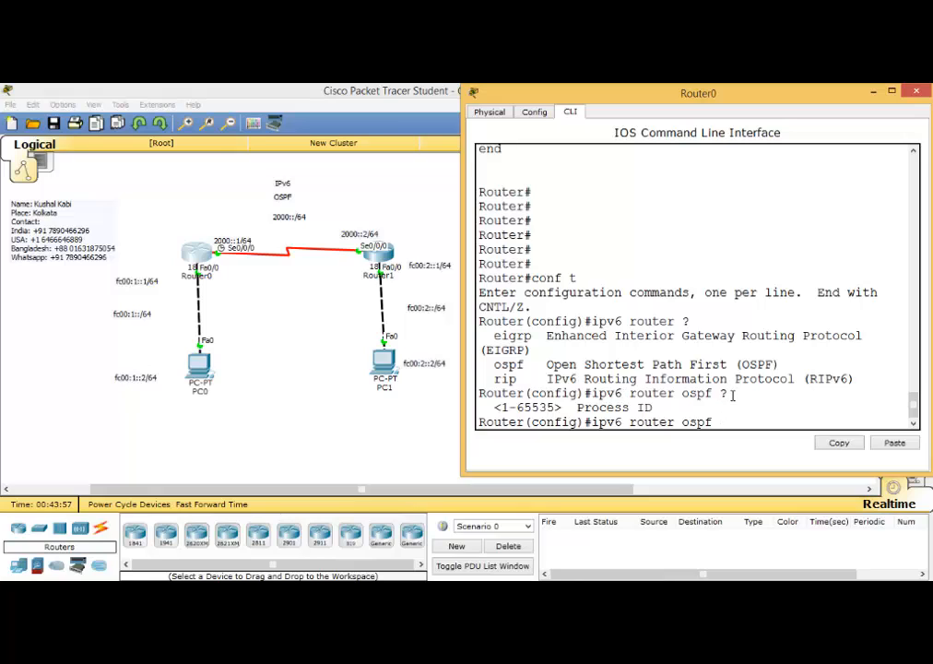
{"action": "type", "text": "1"}
{"action": "key", "text": "Return"}
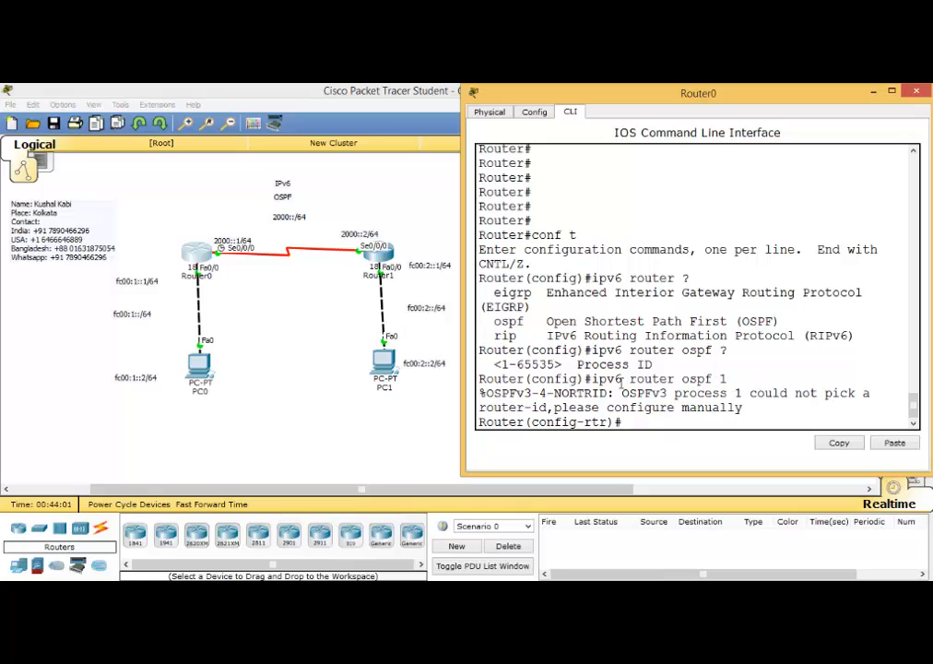
Set Router0's OSPF router ID to 1.1.1.1 and leave router configuration mode.
{"action": "left_click_drag", "start_coordinate": [593, 380], "coordinate": [728, 379]}
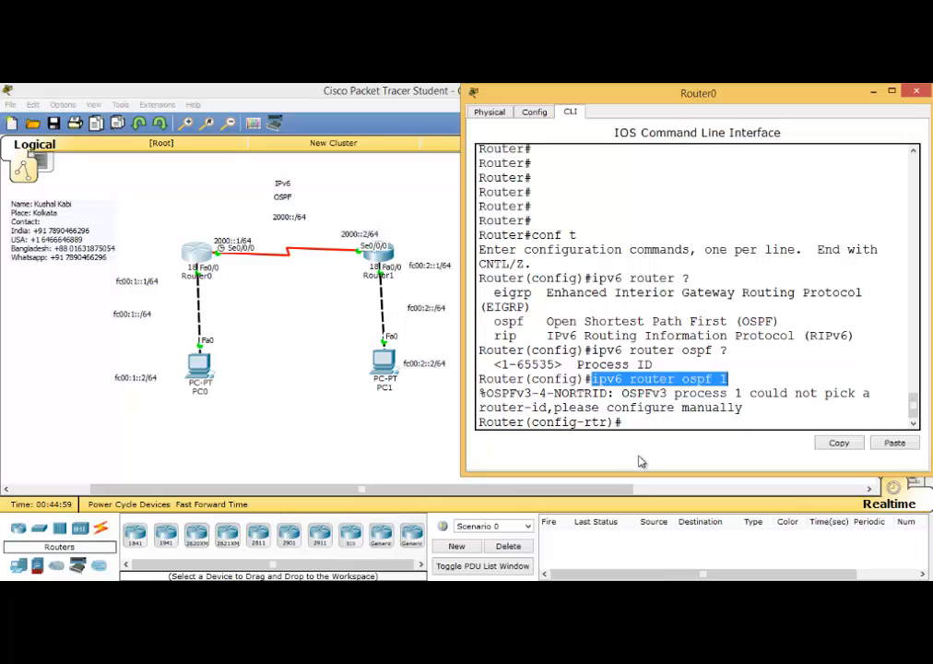
{"action": "left_click", "coordinate": [636, 422]}
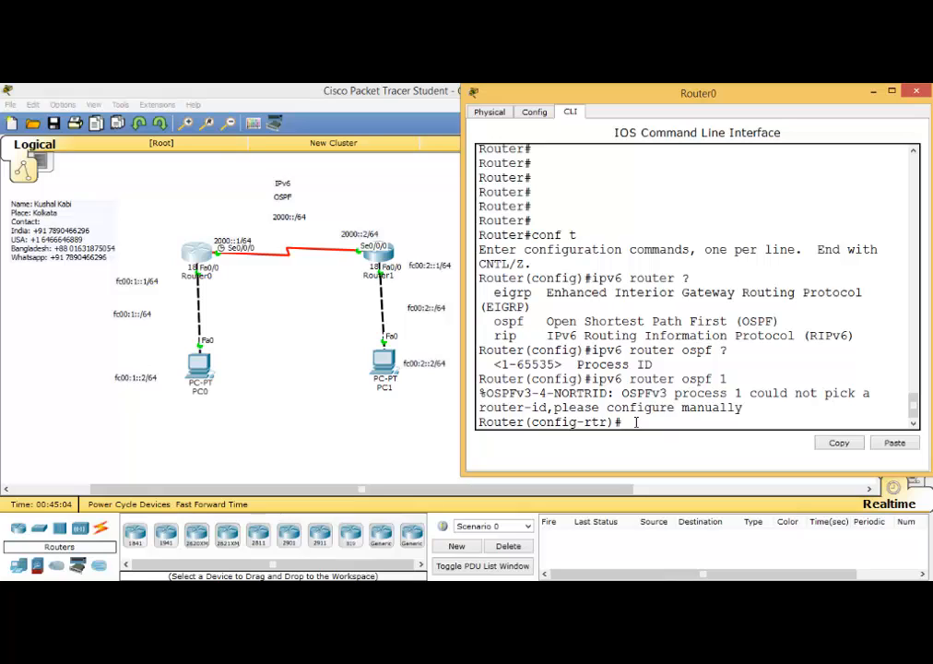
{"action": "type", "text": "router-id 1.1.1.1"}
{"action": "key", "text": "Return"}
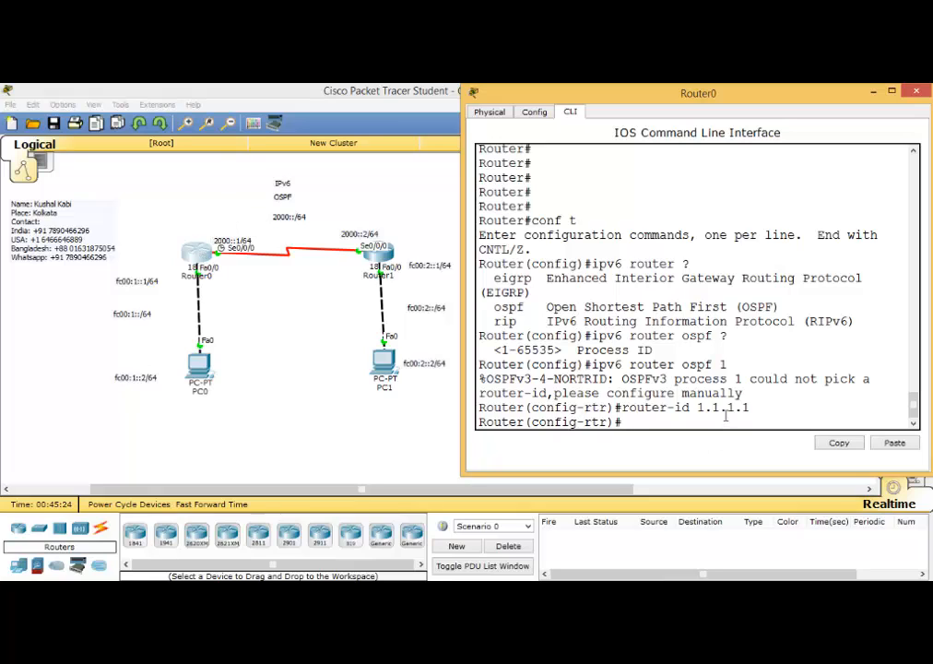
{"action": "type", "text": "exit"}
{"action": "key", "text": "Return"}
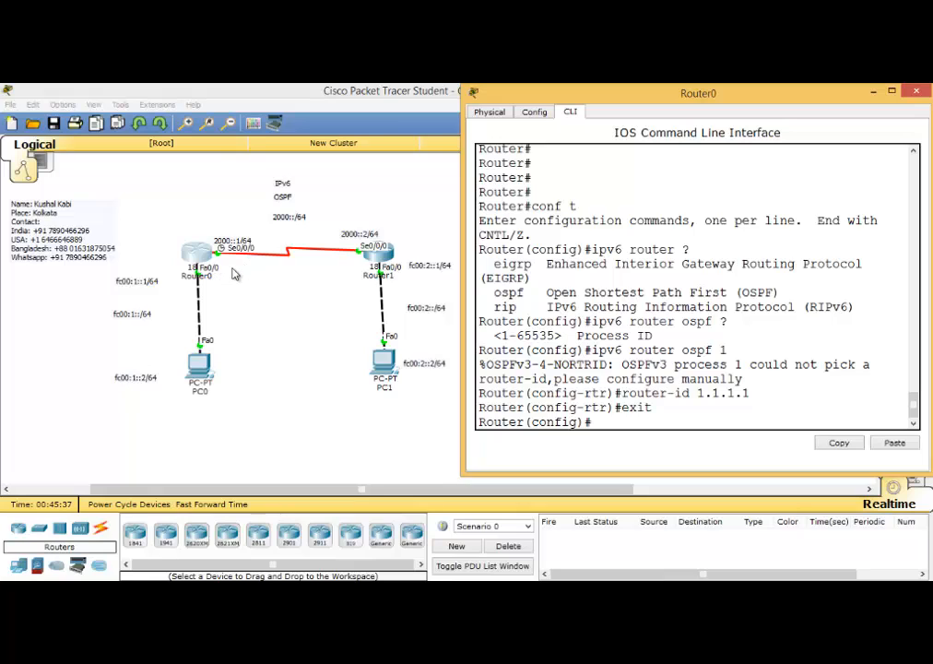
Enter interface configuration for fa 0/0 on Router0 and look up the available ipv6 and ipv6 ospf options.
{"action": "type", "text": "int fa 0/0"}
{"action": "key", "text": "Return"}
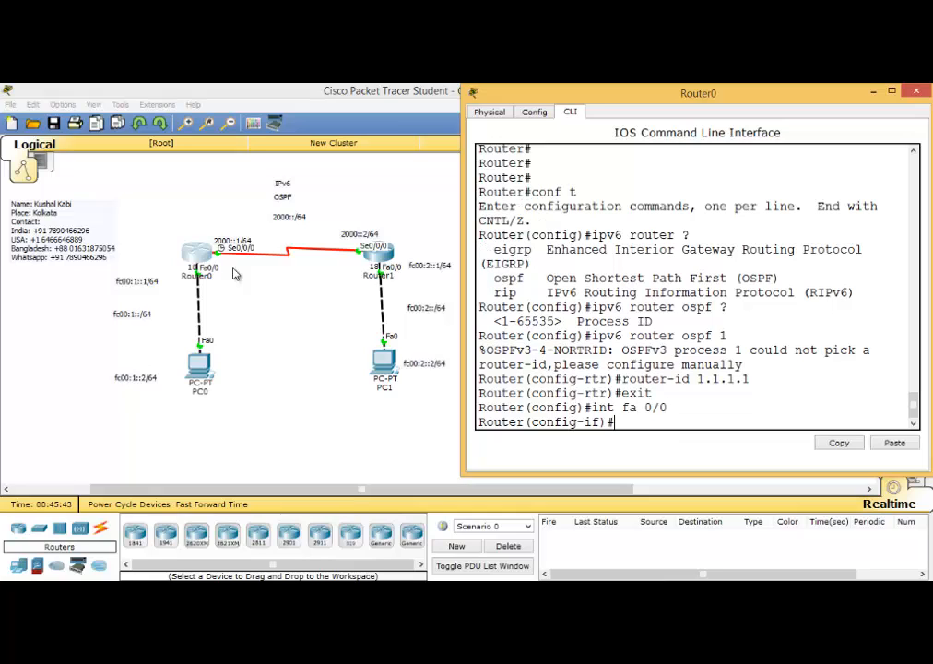
{"action": "type", "text": "ipv6 ?"}
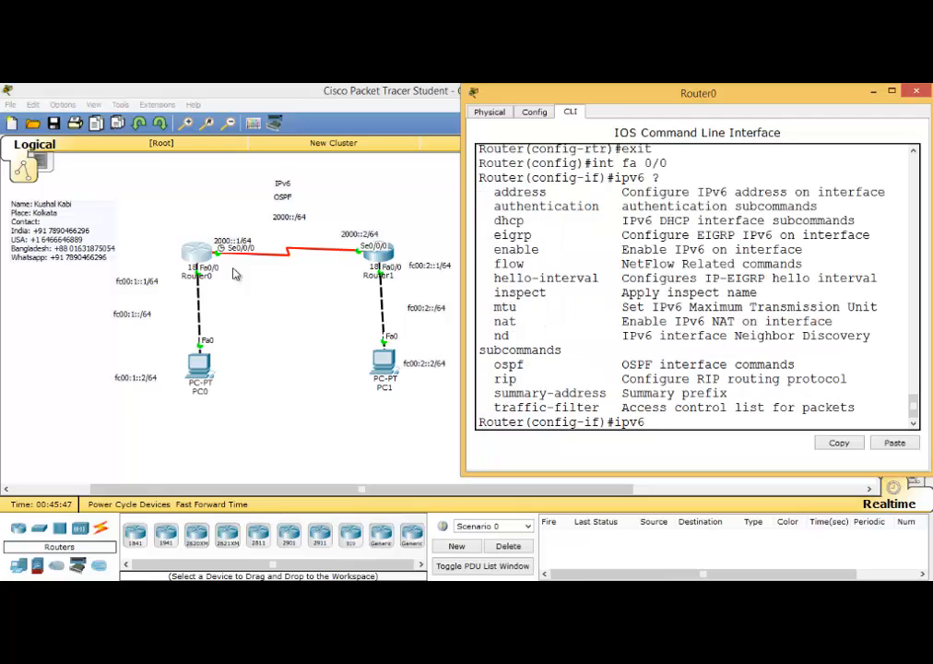
{"action": "double_click", "coordinate": [505, 378]}
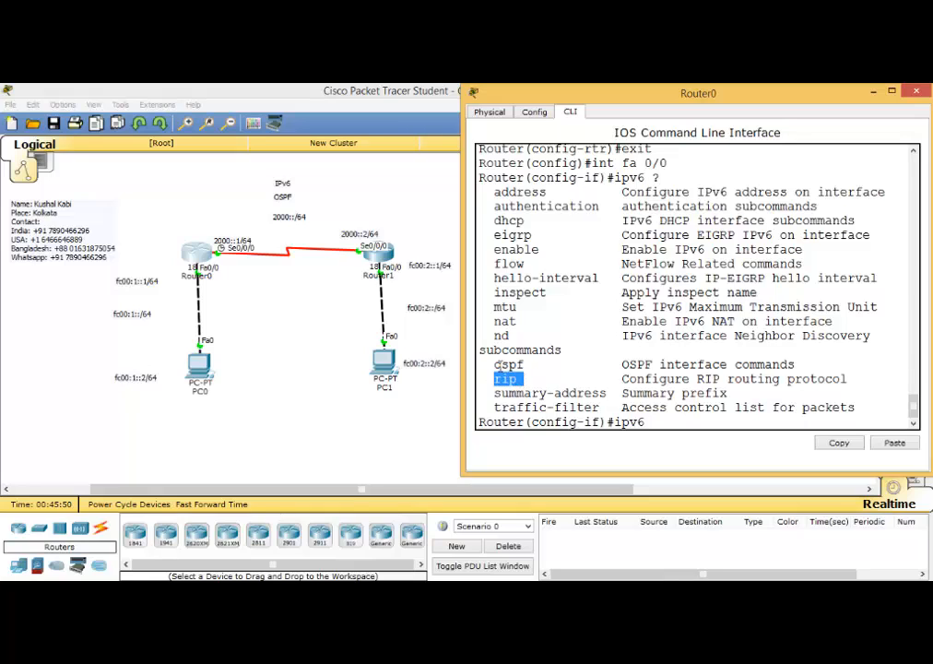
{"action": "double_click", "coordinate": [507, 364]}
{"action": "left_click", "coordinate": [668, 422]}
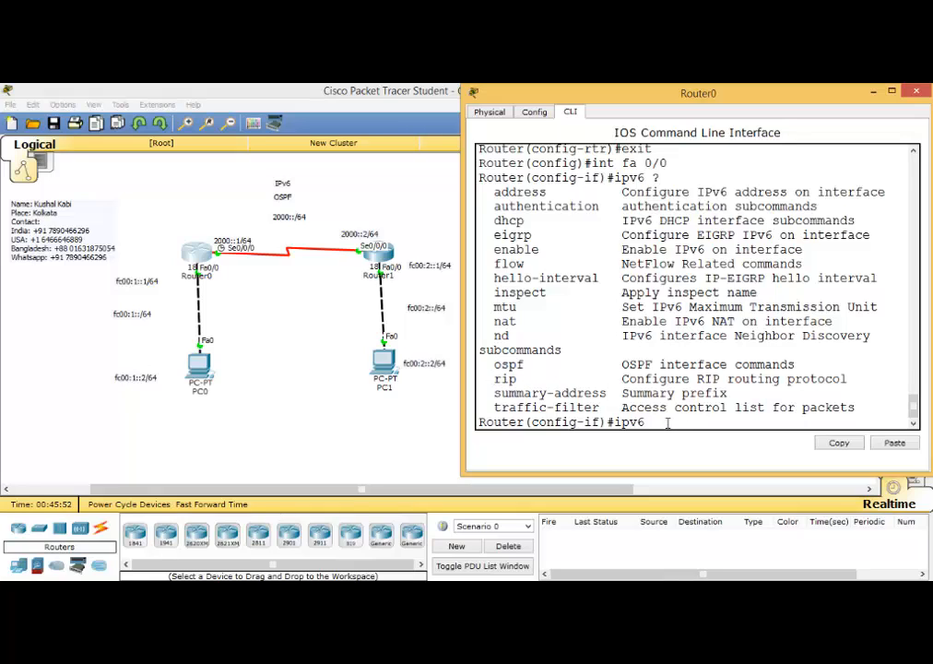
{"action": "type", "text": "ospf ?"}
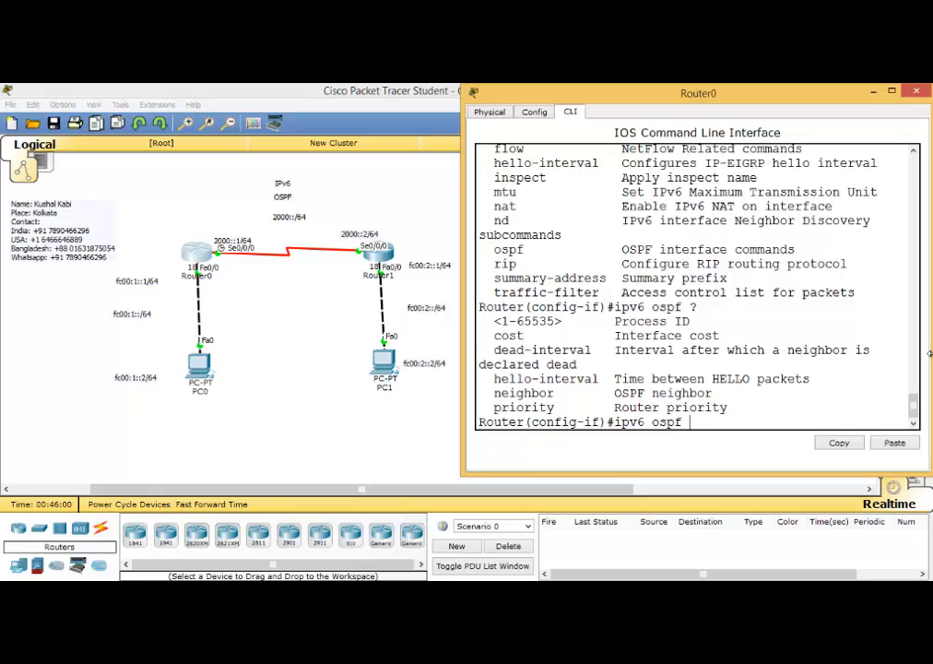
{"action": "mouse_move", "coordinate": [914, 409]}
{"action": "left_mouse_down"}
{"action": "mouse_move", "coordinate": [912, 391]}
{"action": "mouse_move", "coordinate": [916, 421]}
{"action": "left_mouse_up"}
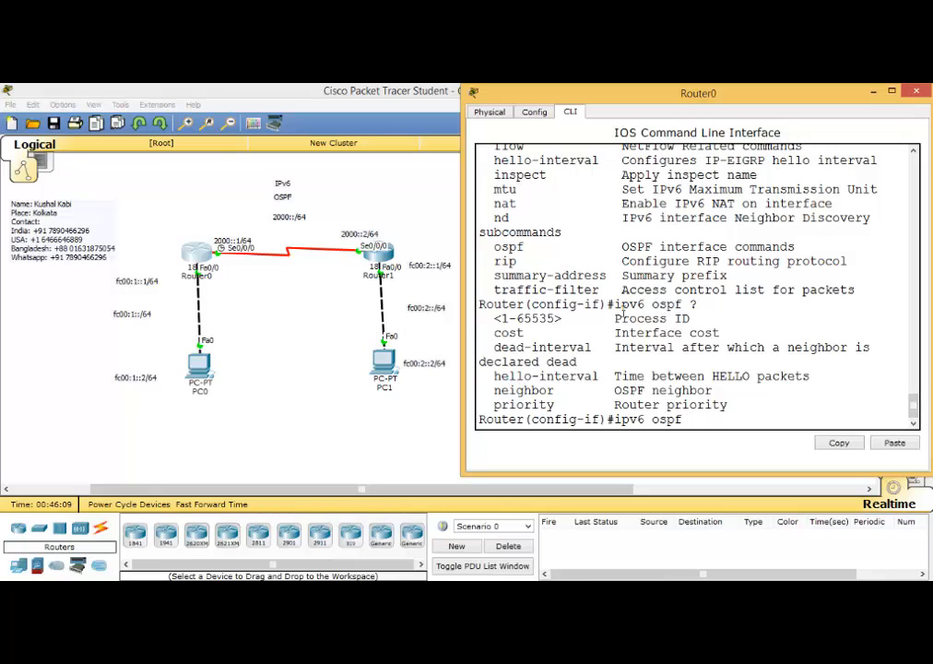
{"action": "left_click_drag", "start_coordinate": [613, 304], "coordinate": [702, 304]}
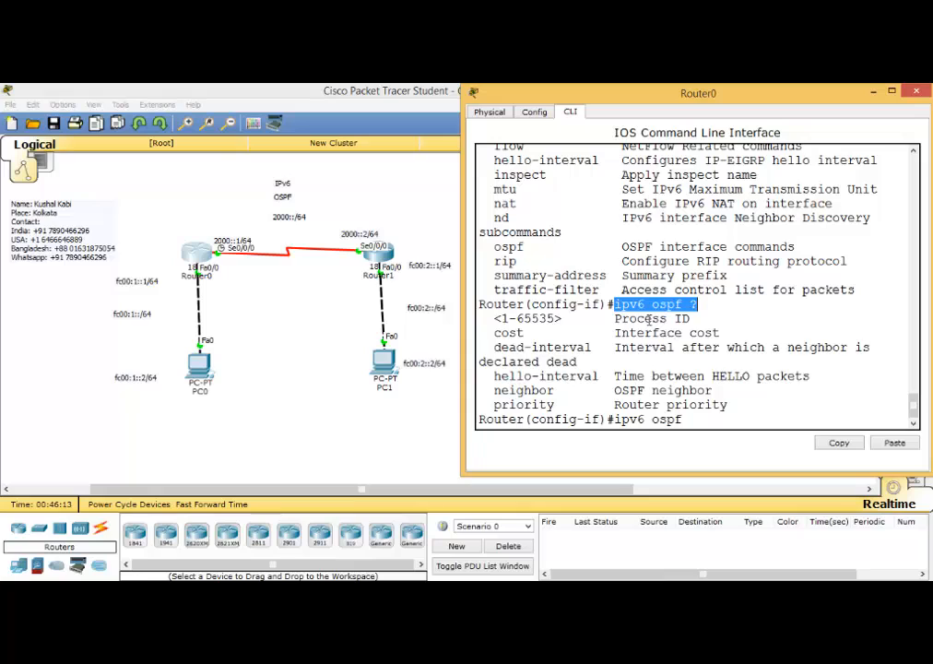
Enable OSPF on fa 0/0 with ipv6 ospf 1 area 0, checking the area option, and exit interface configuration.
{"action": "left_click", "coordinate": [690, 419]}
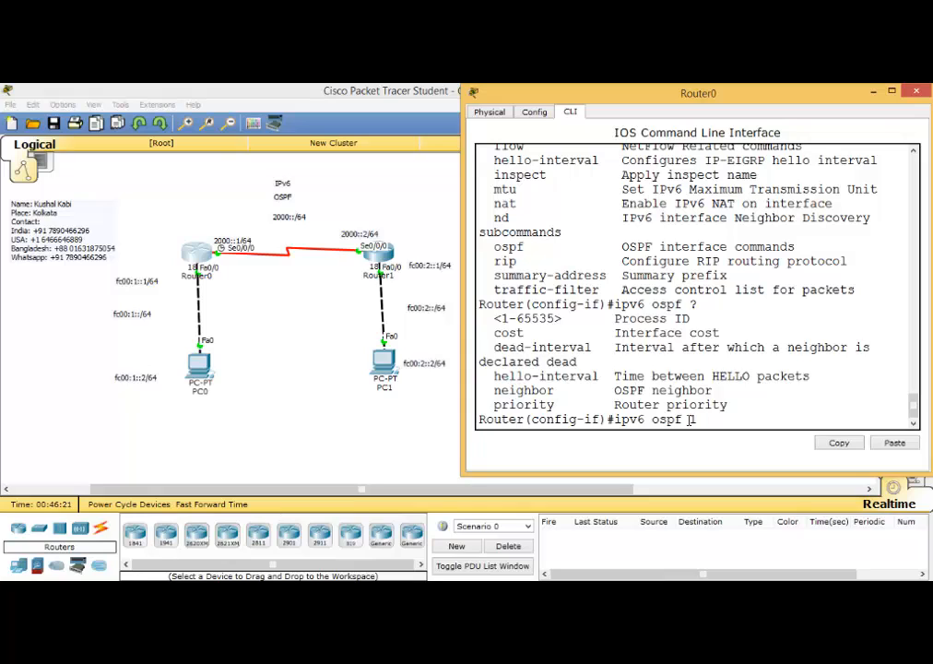
{"action": "type", "text": "area"}
{"action": "key", "text": "BackSpace"}
{"action": "key", "text": "BackSpace"}
{"action": "key", "text": "BackSpace"}
{"action": "key", "text": "BackSpace"}
{"action": "key", "text": "BackSpace"}
{"action": "type", "text": "?"}
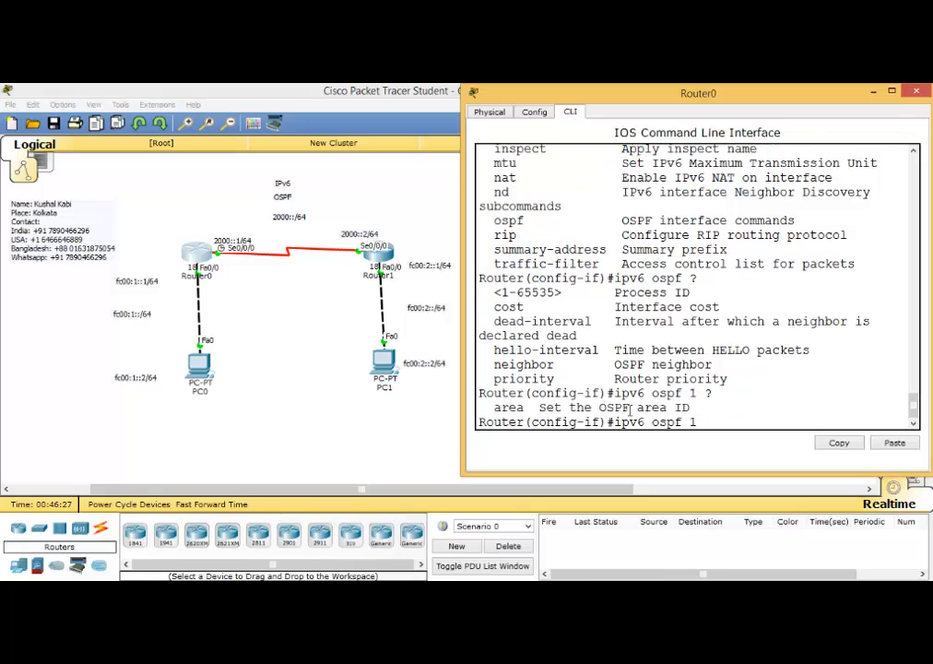
{"action": "type", "text": "area 0"}
{"action": "key", "text": "Return"}
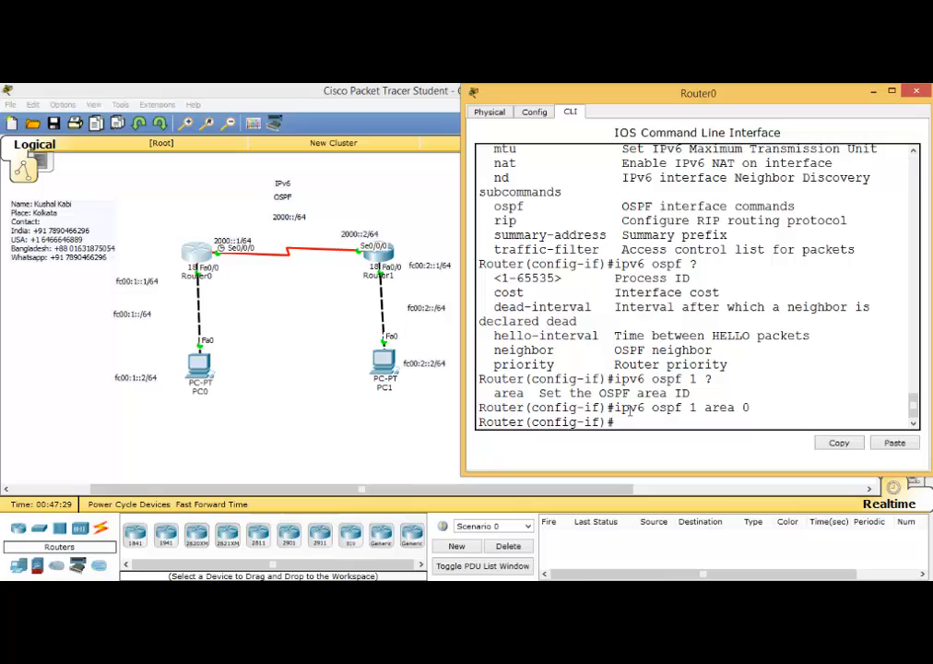
{"action": "type", "text": "exit"}
{"action": "key", "text": "Return"}
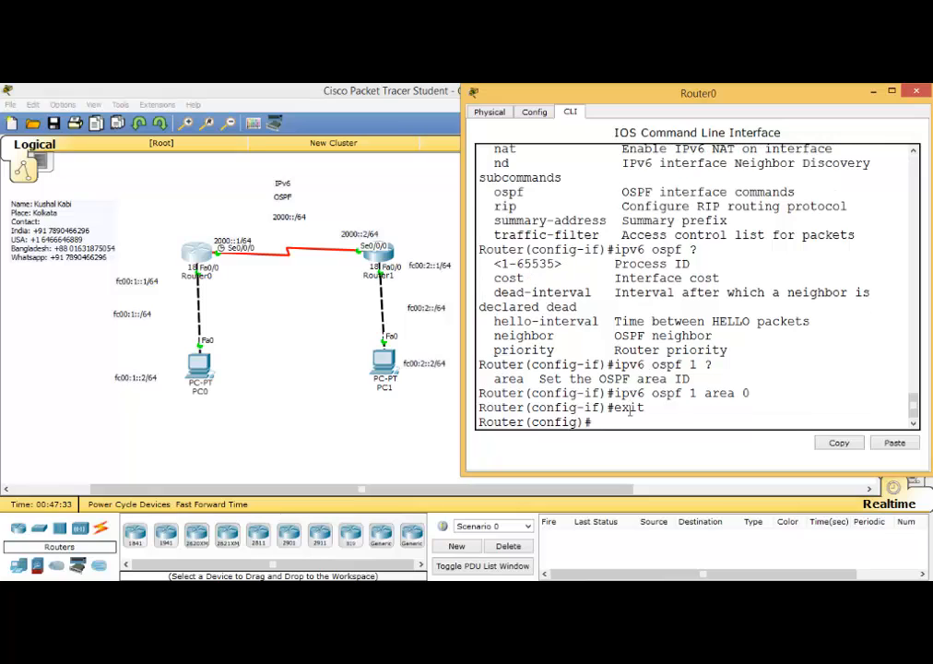
Enable OSPF on Router0's serial interface s 0/0/0 with ipv6 ospf 1 area 0.
{"action": "type", "text": "int s 0/0/0"}
{"action": "key", "text": "Return"}
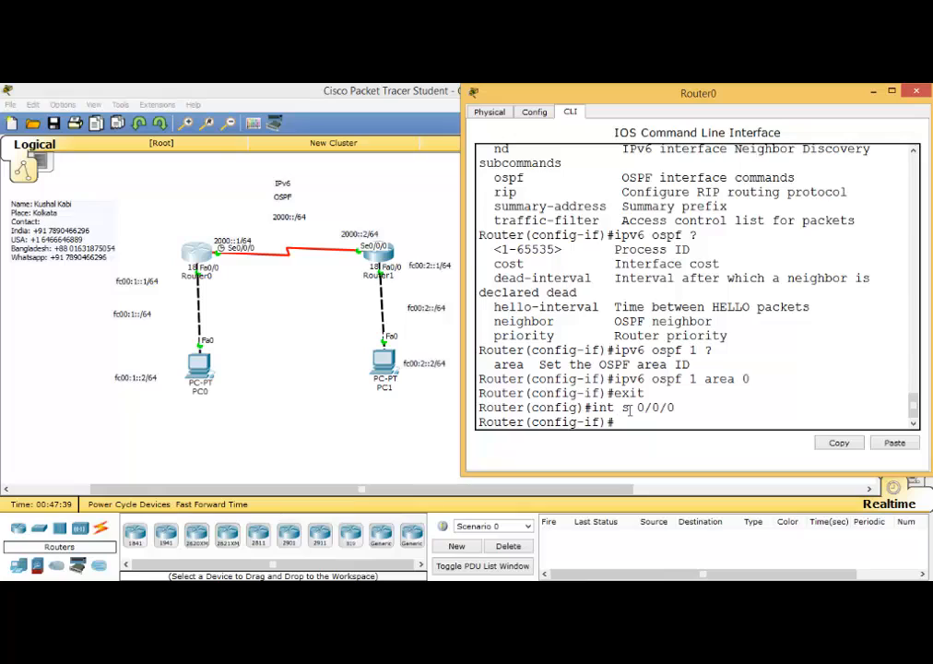
{"action": "key", "text": "Up"}
{"action": "key", "text": "Up"}
{"action": "key", "text": "Up"}
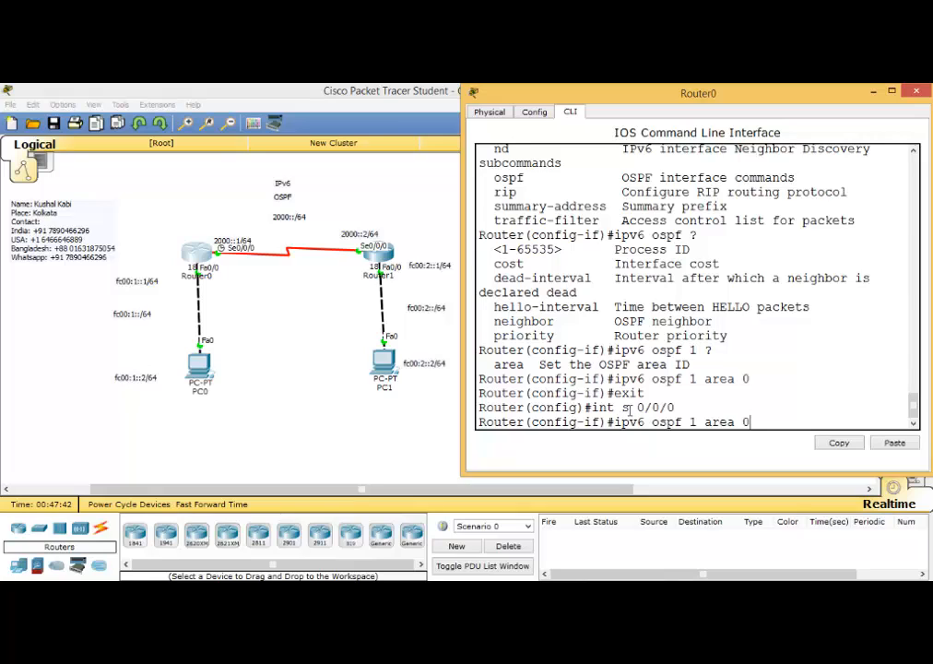
{"action": "key", "text": "Return"}
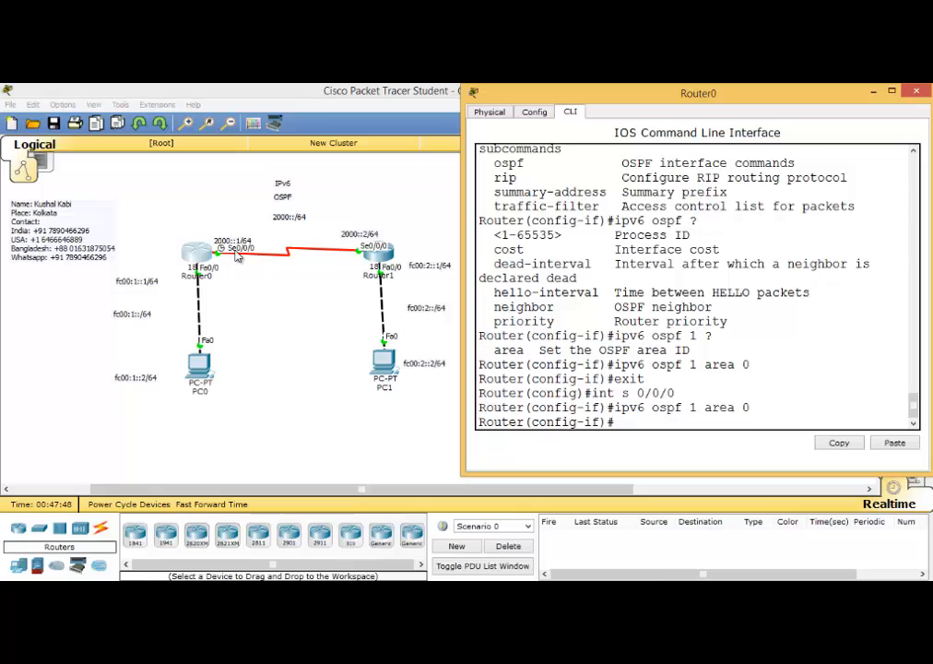
Open Router1's command line, enter global configuration and start IPv6 OSPF with process ID 1.
{"action": "left_click", "coordinate": [874, 93]}
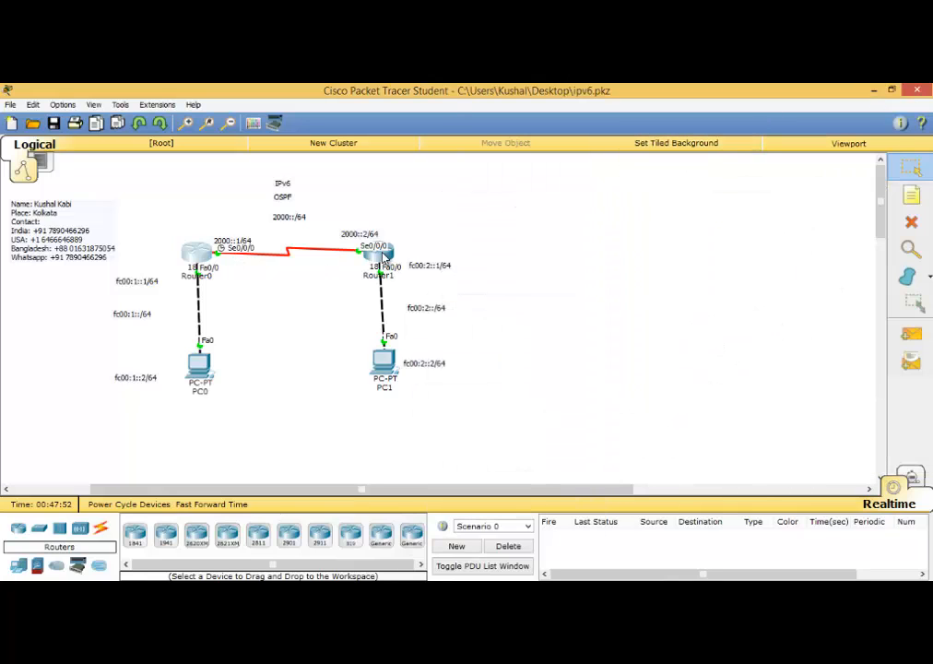
{"action": "left_click", "coordinate": [382, 253]}
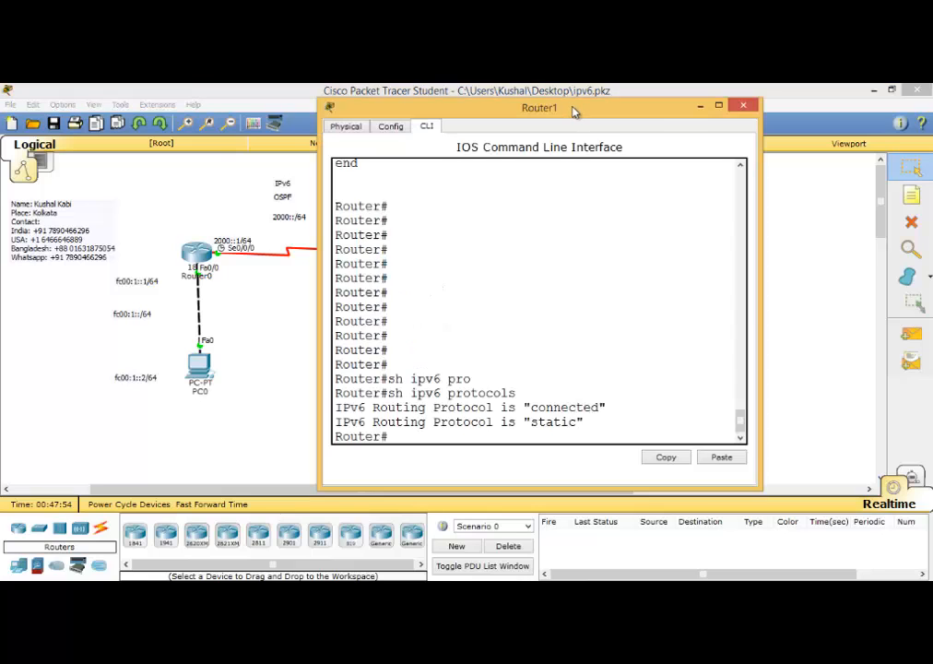
{"action": "left_click_drag", "start_coordinate": [572, 111], "coordinate": [708, 110]}
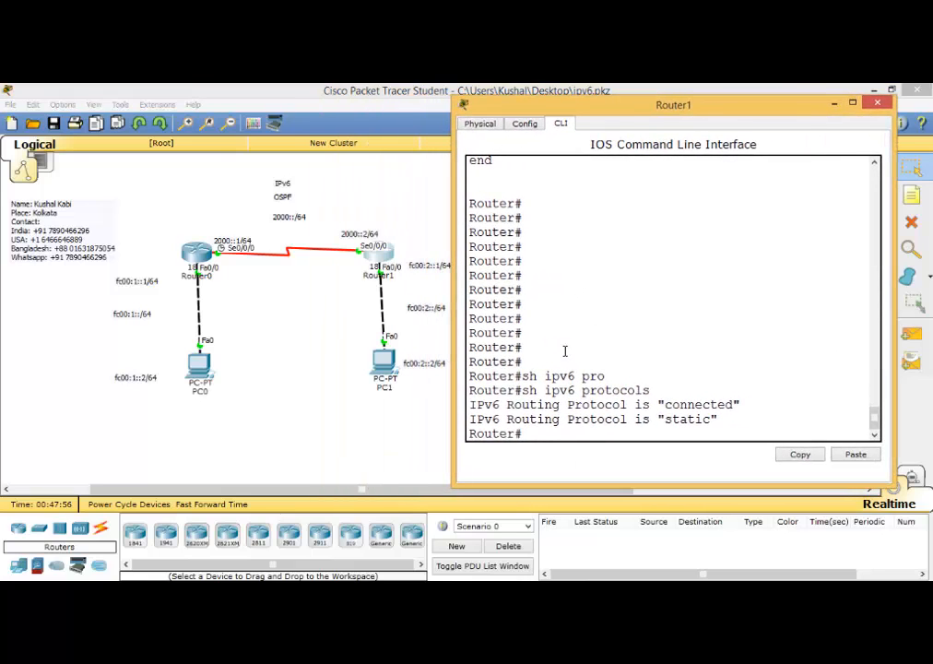
{"action": "type", "text": "conf t"}
{"action": "key", "text": "Return"}
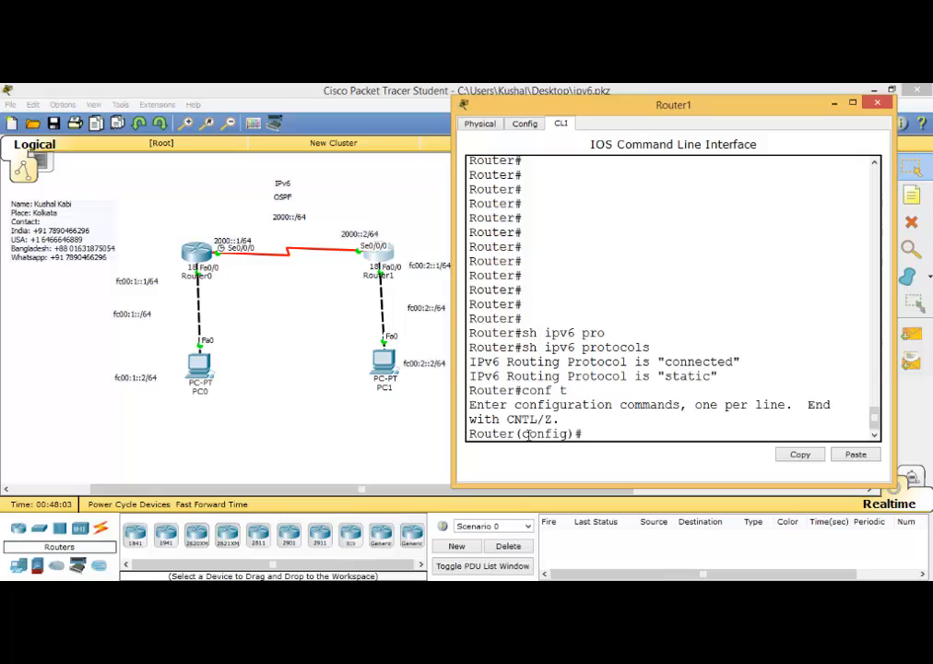
{"action": "type", "text": "ipv6 r"}
{"action": "type", "text": "outer ospf"}
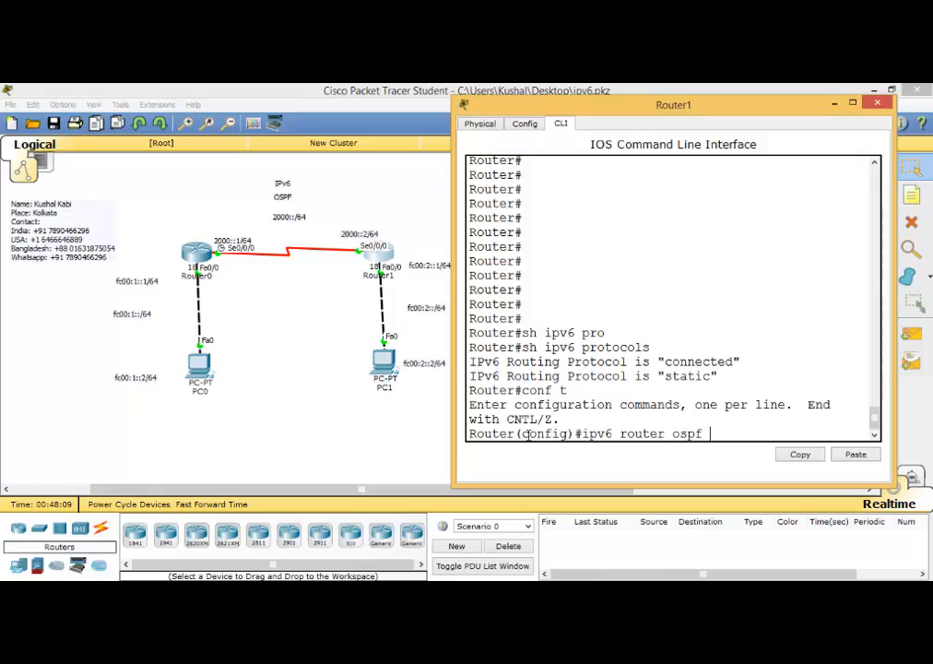
{"action": "type", "text": " 1"}
{"action": "left_click_drag", "start_coordinate": [620, 433], "coordinate": [717, 433]}
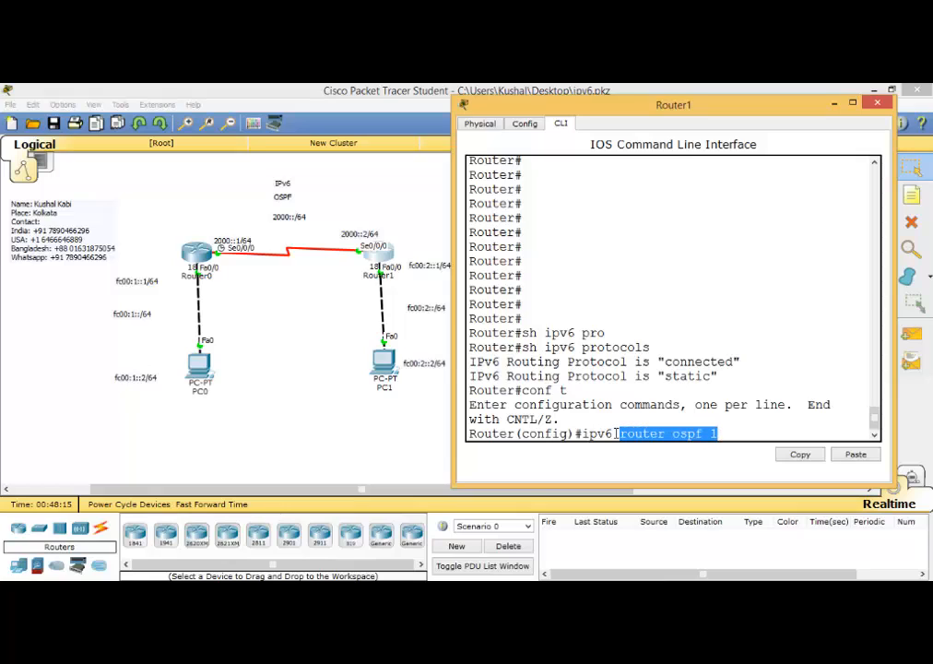
{"action": "left_click", "coordinate": [716, 434]}
{"action": "key", "text": "Return"}
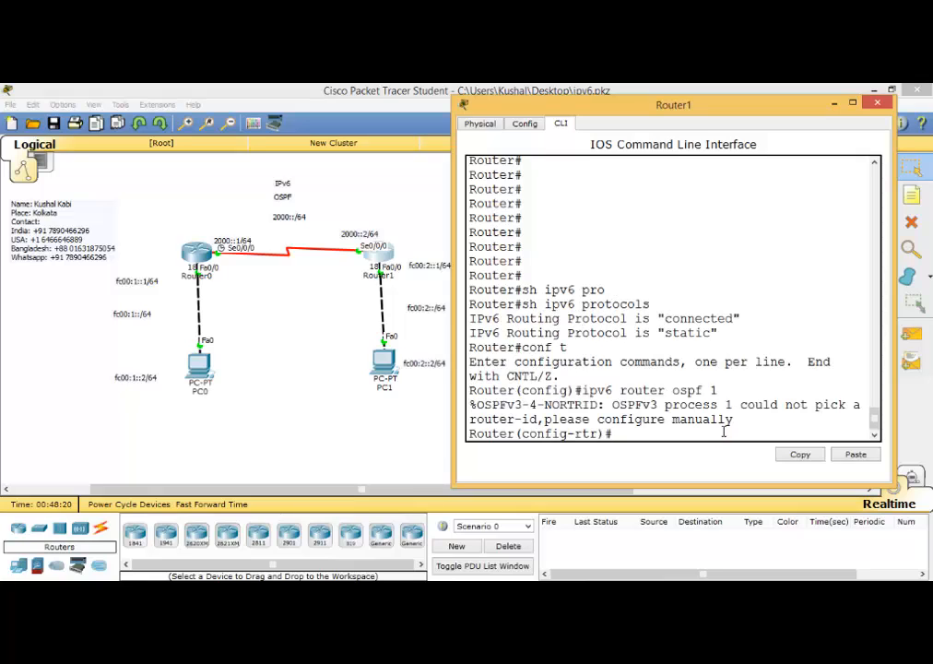
Set Router1's OSPF router ID to 2.2.2.2 and leave router configuration mode.
{"action": "type", "text": "router-id 2.2.2.2"}
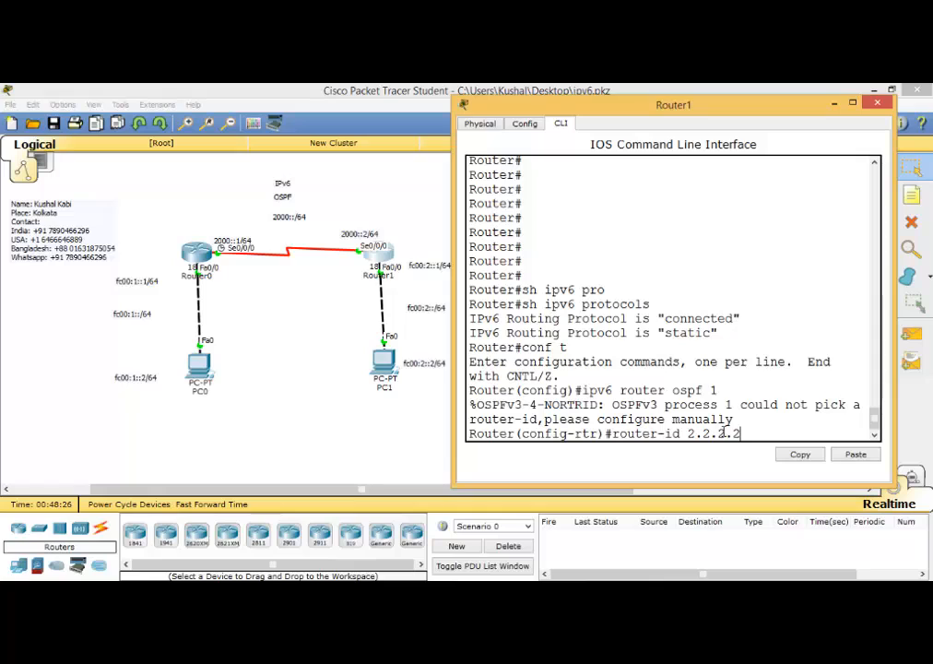
{"action": "key", "text": "Return"}
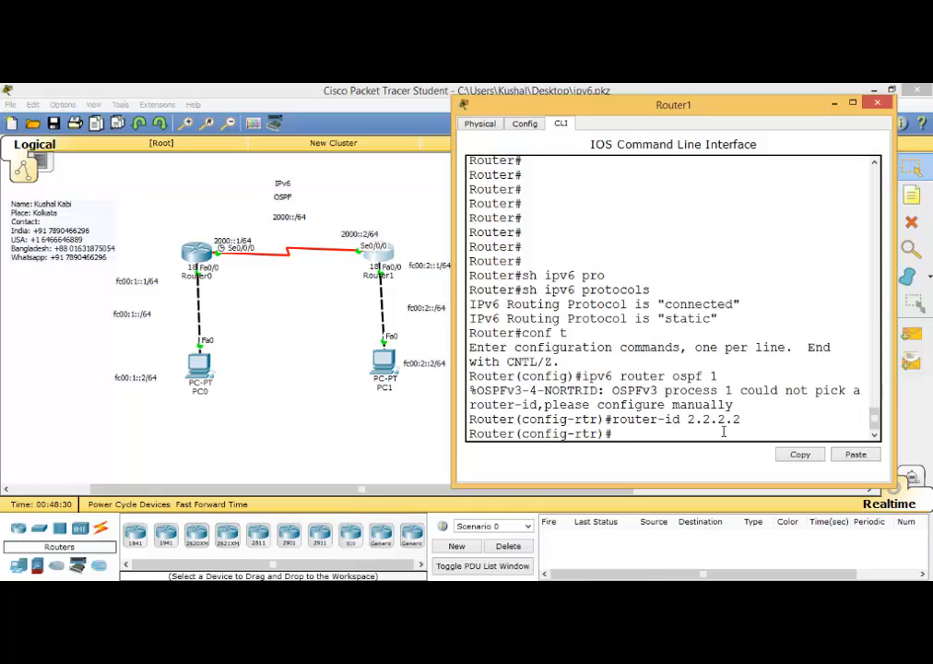
{"action": "type", "text": "exit"}
{"action": "key", "text": "Return"}
{"action": "key", "text": "Return"}
{"action": "key", "text": "Return"}
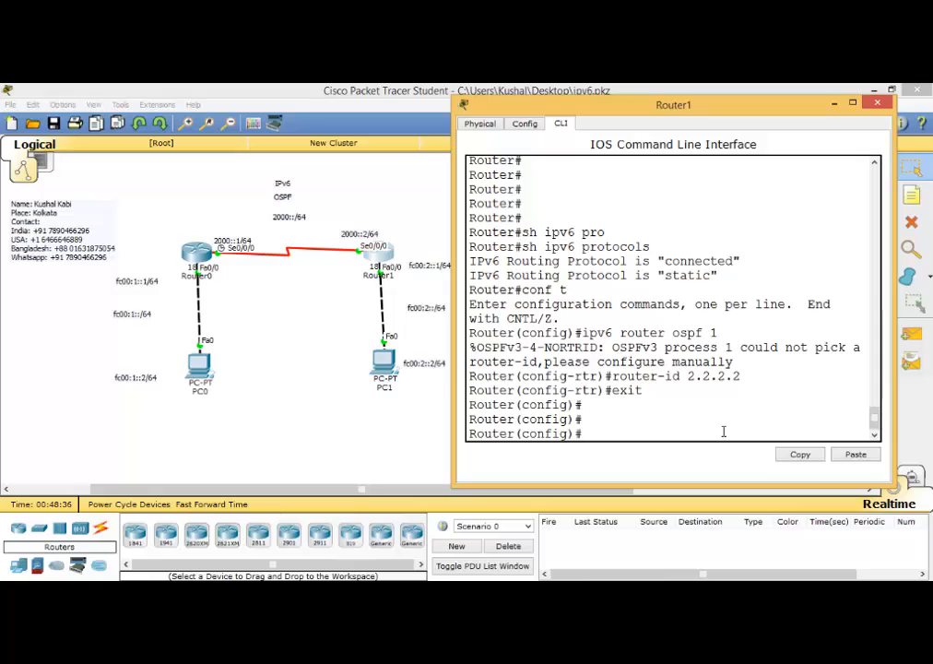
Enter interface configuration for fa 0/0 on Router1 and try to enable OSPF with ip ospf 1 area 0.
{"action": "type", "text": "int fa 0/0"}
{"action": "key", "text": "Return"}
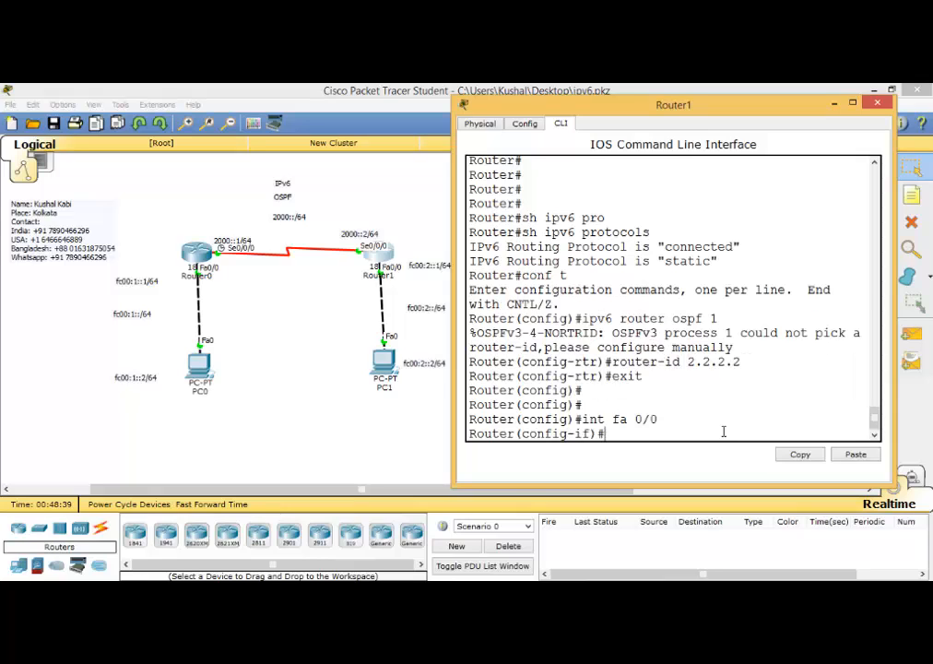
{"action": "type", "text": "ip ospf 1 area 0"}
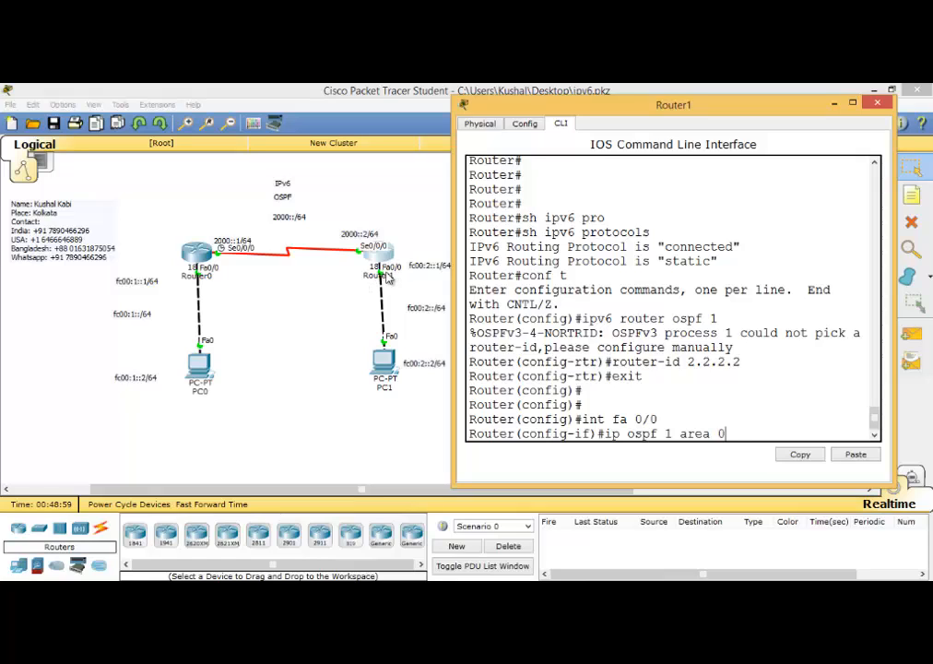
{"action": "key", "text": "Return"}
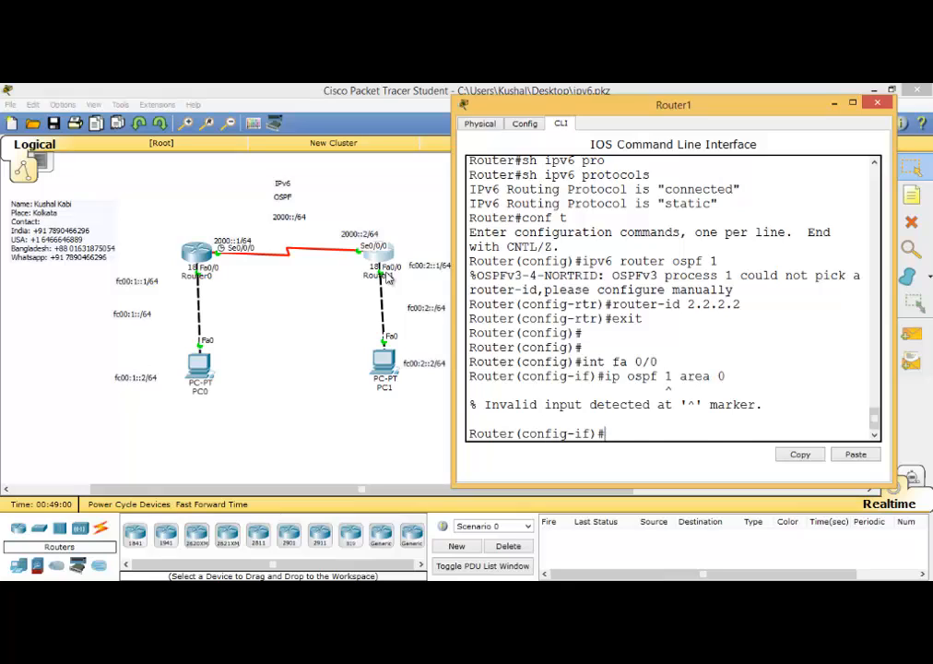
Correct the recalled command to ipv6 ospf 1 area 0, run it on Router1's fa 0/0 and exit interface configuration.
{"action": "key", "text": "Up"}
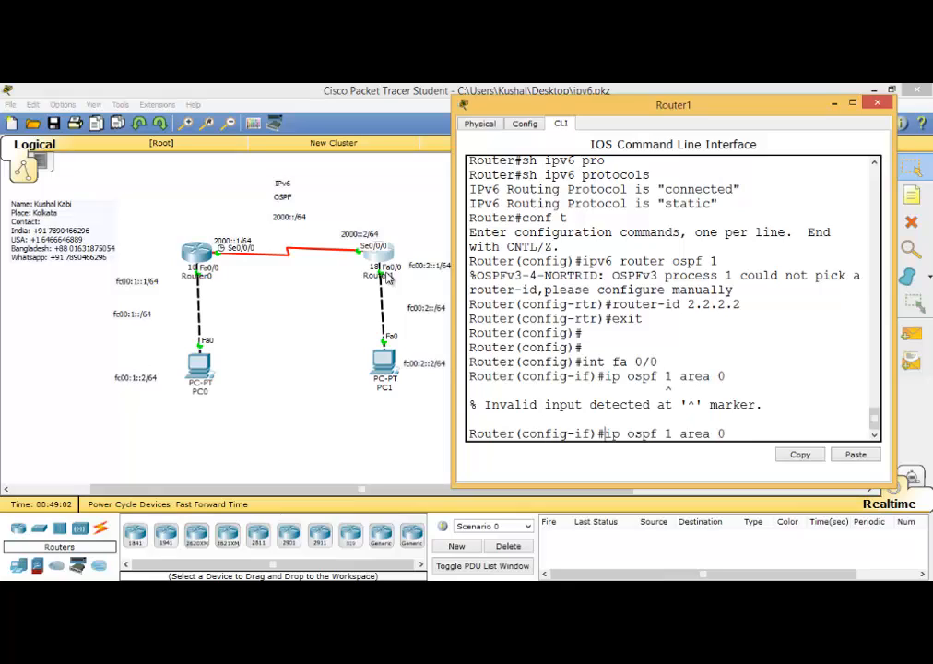
{"action": "key", "text": "Left"}
{"action": "key", "text": "Left"}
{"action": "key", "text": "Left"}
{"action": "key", "text": "Left"}
{"action": "key", "text": "Left"}
{"action": "key", "text": "Left"}
{"action": "key", "text": "Left"}
{"action": "key", "text": "Left"}
{"action": "key", "text": "Left"}
{"action": "key", "text": "Left"}
{"action": "key", "text": "Left"}
{"action": "key", "text": "Left"}
{"action": "key", "text": "Left"}
{"action": "key", "text": "Left"}
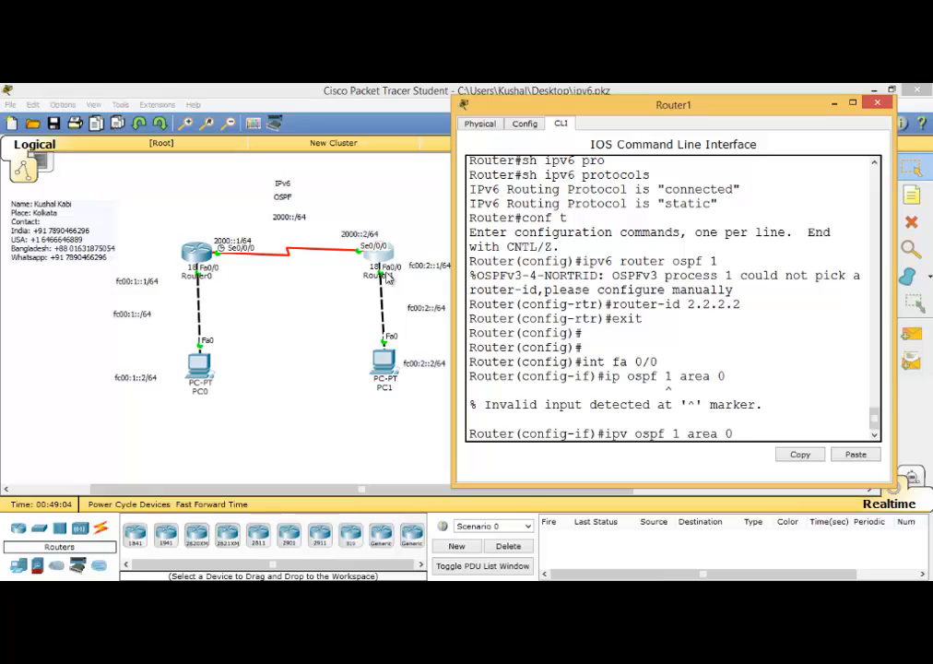
{"action": "type", "text": "v6"}
{"action": "key", "text": "Return"}
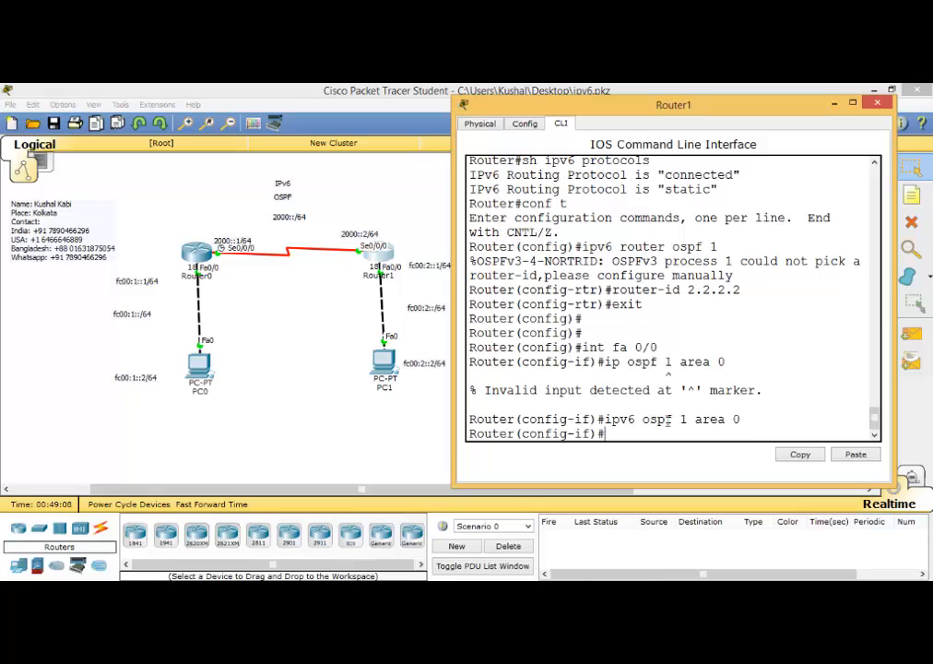
{"action": "type", "text": "exit"}
{"action": "key", "text": "Return"}
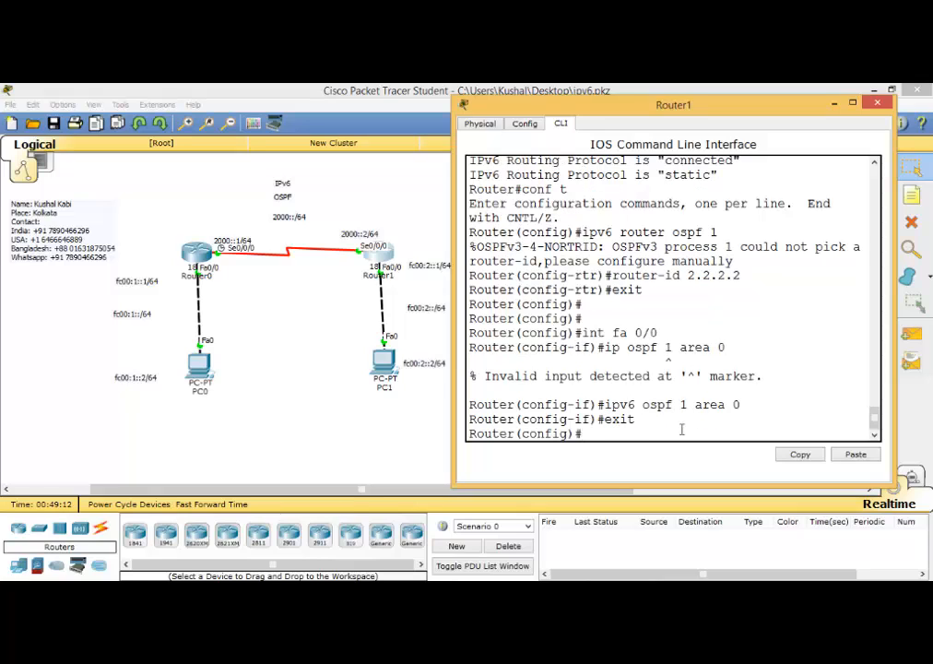
Enable OSPF on Router1's serial interface s 0/0/0 with ipv6 ospf 1 area 0.
{"action": "type", "text": "int s 0/0/0"}
{"action": "key", "text": "Return"}
{"action": "key", "text": "Up"}
{"action": "key", "text": "Up"}
{"action": "key", "text": "Up"}
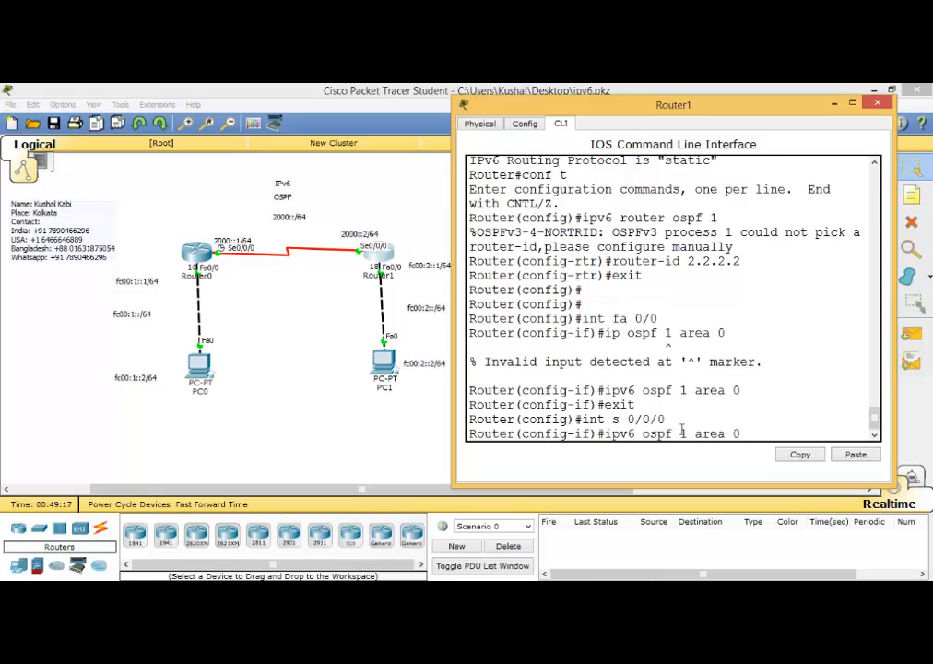
{"action": "key", "text": "Return"}
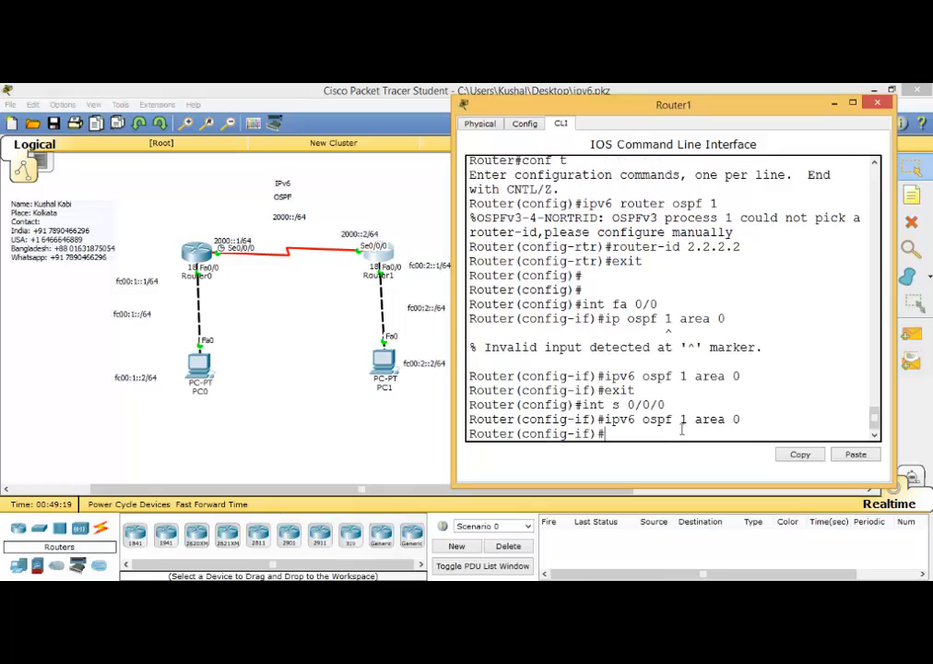
{"action": "key", "text": "Return"}
{"action": "key", "text": "Return"}
{"action": "key", "text": "Return"}
{"action": "key", "text": "Return"}
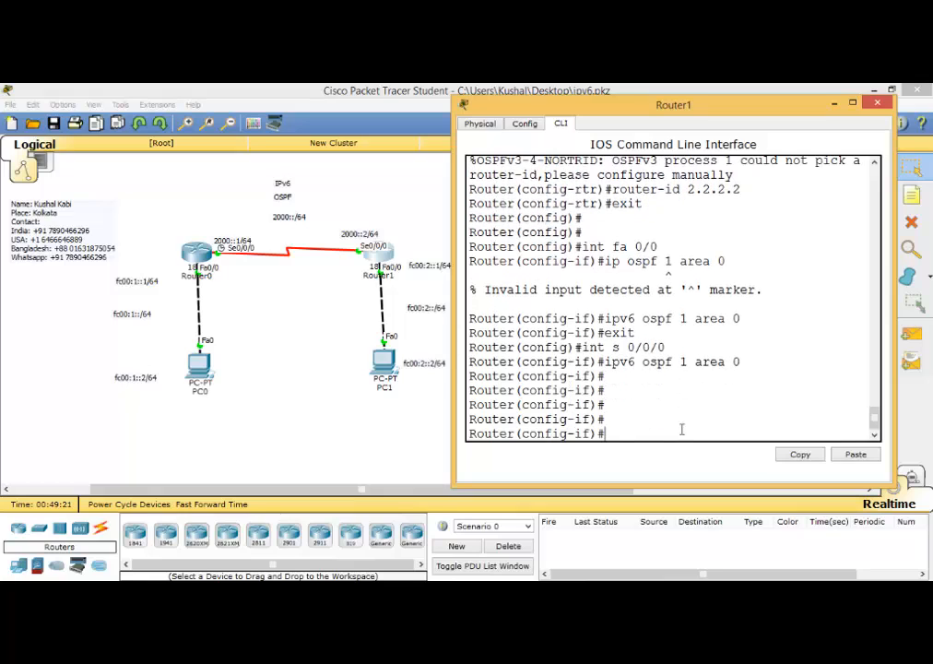
Switch back to Router0's command line and examine the OSPFv3 adjacency message and its neighbor ID.
{"action": "left_click", "coordinate": [834, 103]}
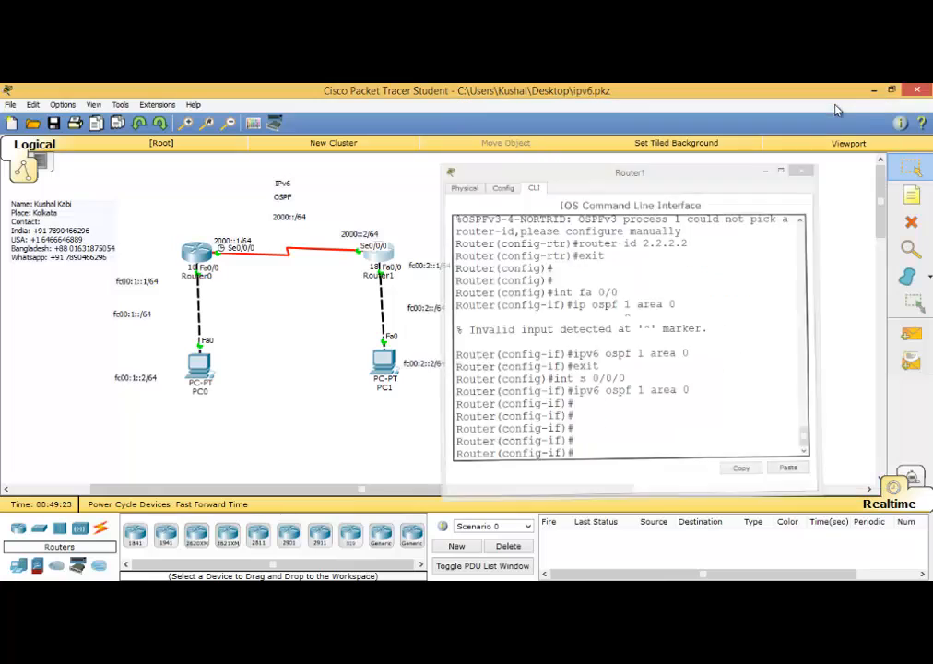
{"action": "left_click", "coordinate": [200, 251]}
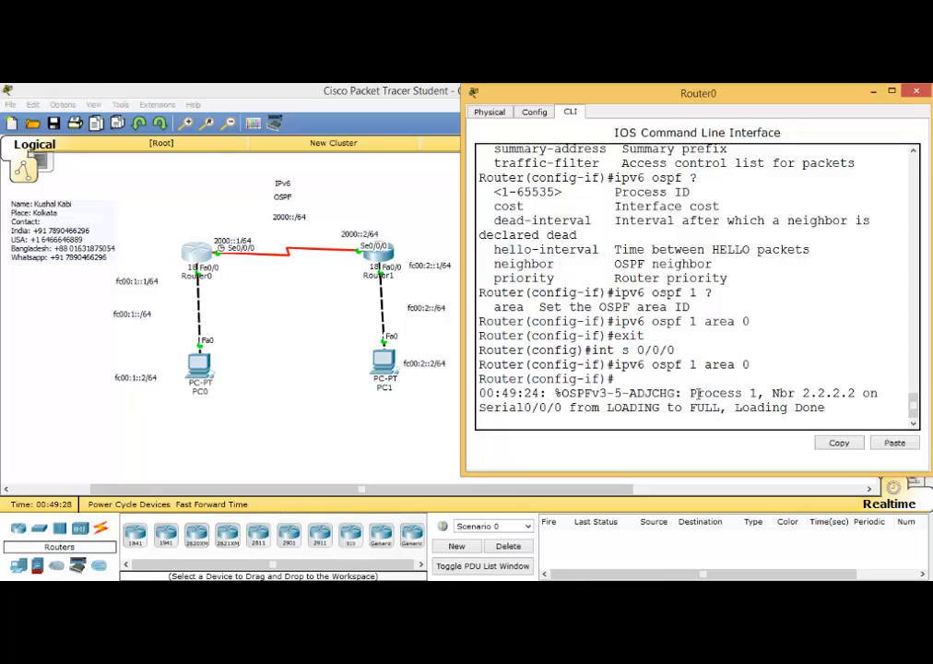
{"action": "left_click_drag", "start_coordinate": [633, 393], "coordinate": [688, 393]}
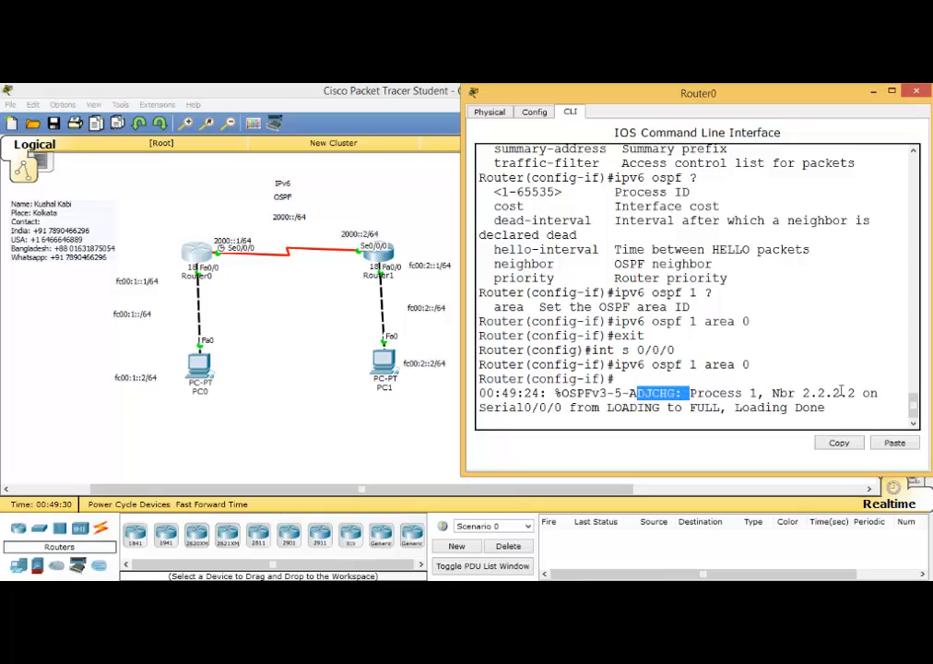
{"action": "left_click_drag", "start_coordinate": [771, 393], "coordinate": [857, 394]}
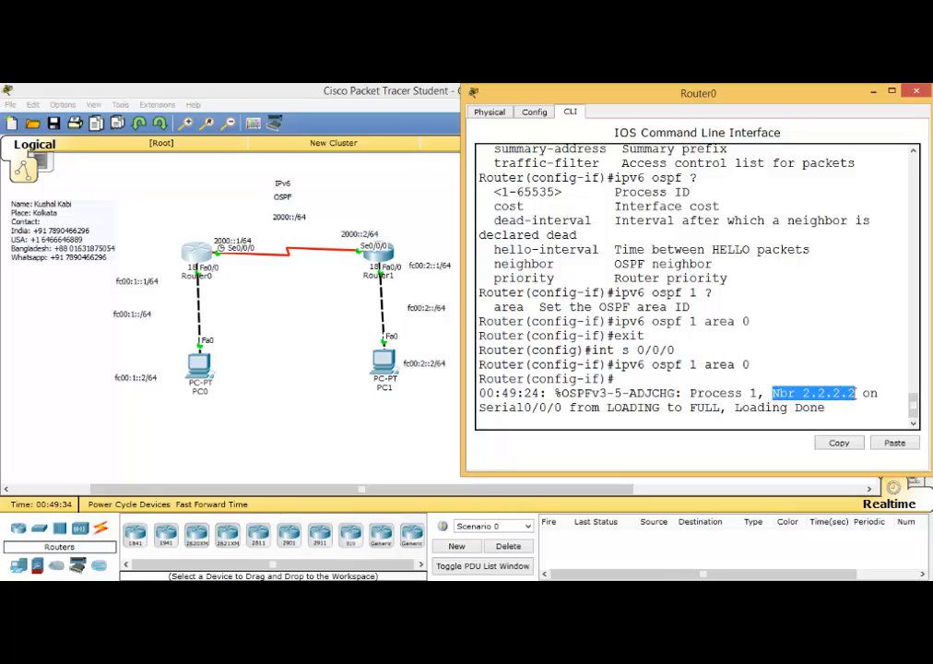
{"action": "left_click", "coordinate": [837, 406]}
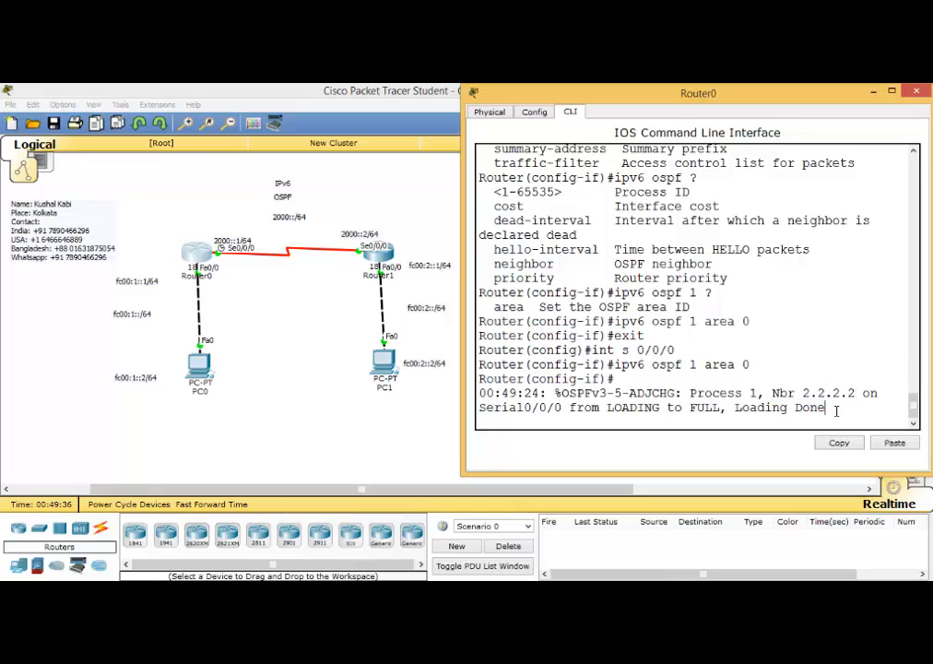
End configuration mode on Router0, run sh ipv6 route and examine the OSPF route to Router1's LAN.
{"action": "key", "text": "Return"}
{"action": "key", "text": "Return"}
{"action": "key", "text": "Return"}
{"action": "key", "text": "Return"}
{"action": "key", "text": "ctrl+z"}
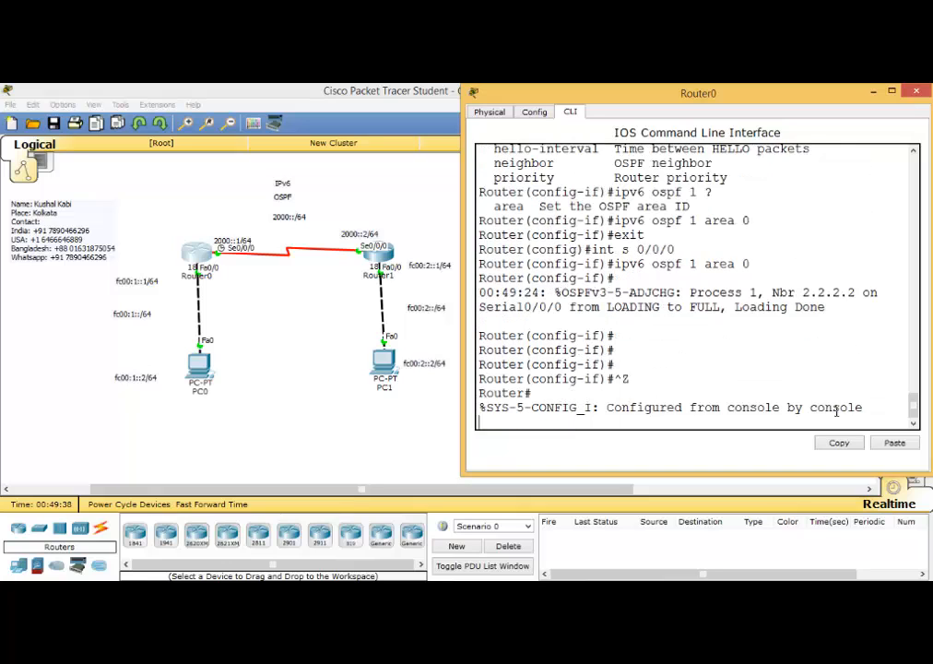
{"action": "key", "text": "Return"}
{"action": "key", "text": "Return"}
{"action": "type", "text": "sh ip r"}
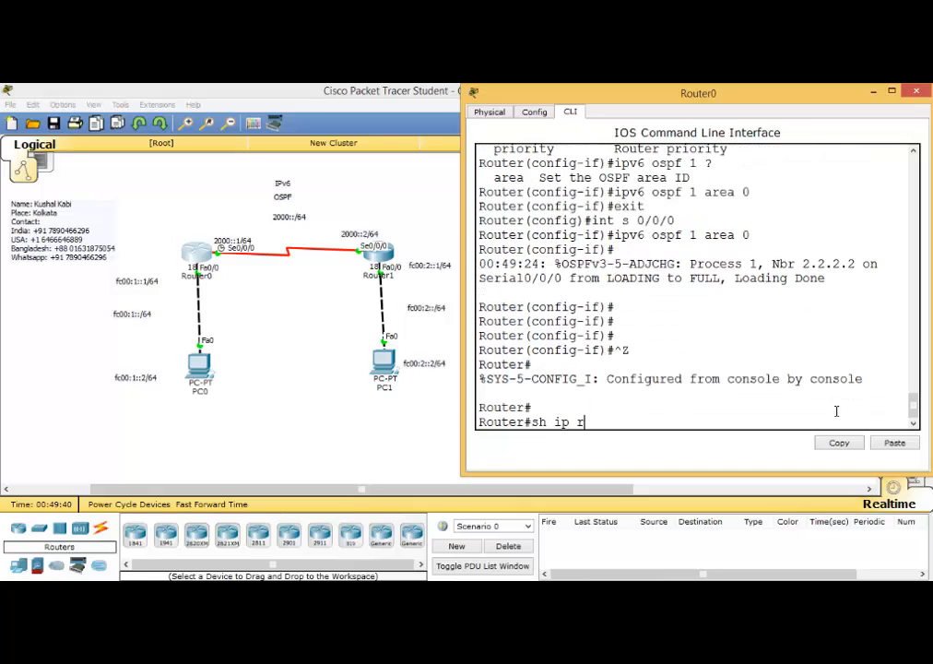
{"action": "type", "text": "oute"}
{"action": "key", "text": "Left"}
{"action": "key", "text": "Left"}
{"action": "key", "text": "Left"}
{"action": "key", "text": "Left"}
{"action": "key", "text": "Left"}
{"action": "key", "text": "Left"}
{"action": "type", "text": "v6"}
{"action": "key", "text": "Return"}
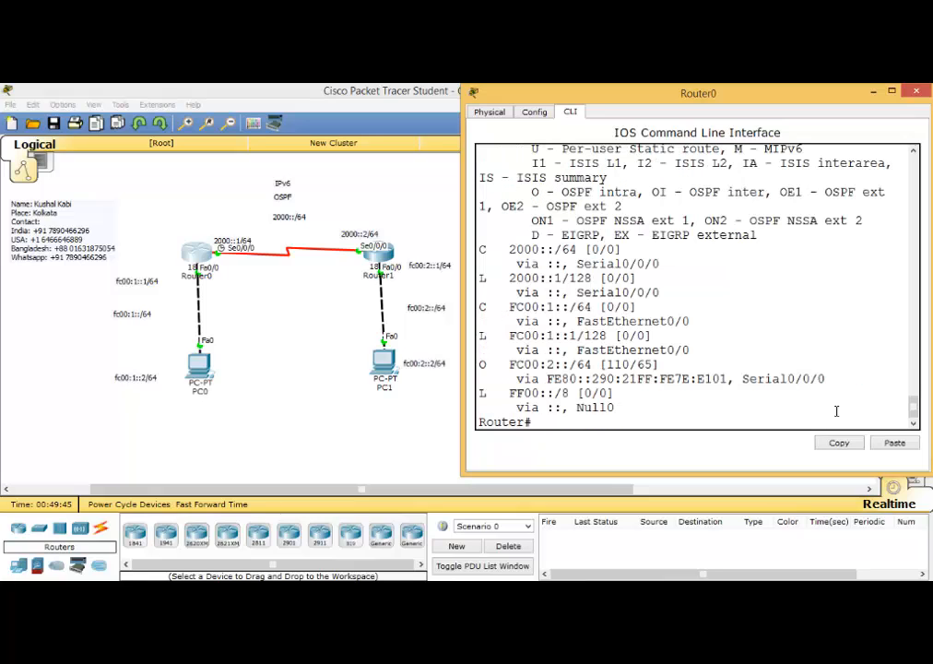
{"action": "left_click_drag", "start_coordinate": [480, 365], "coordinate": [568, 365]}
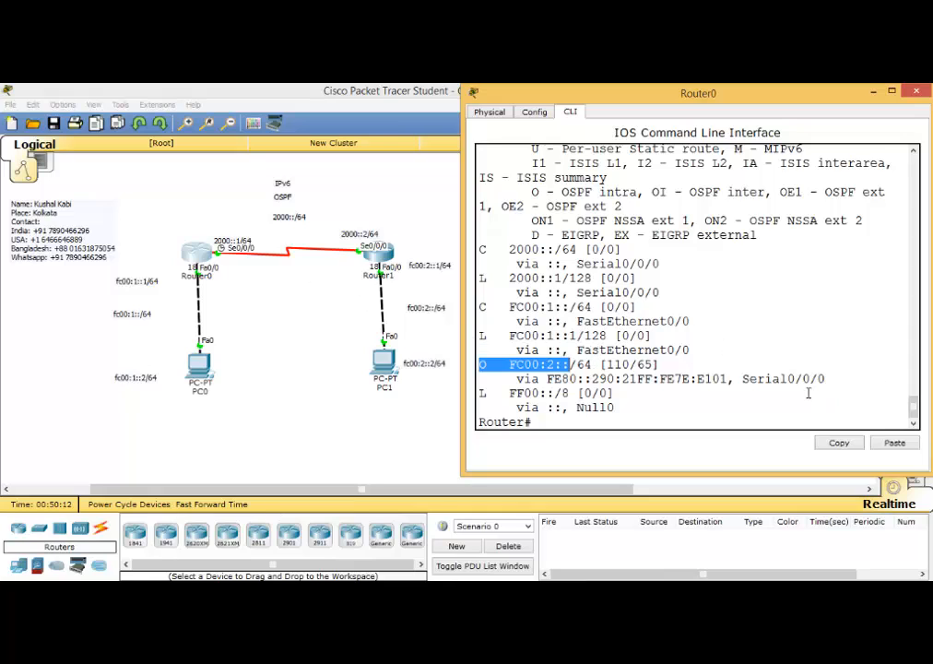
{"action": "left_click", "coordinate": [559, 423]}
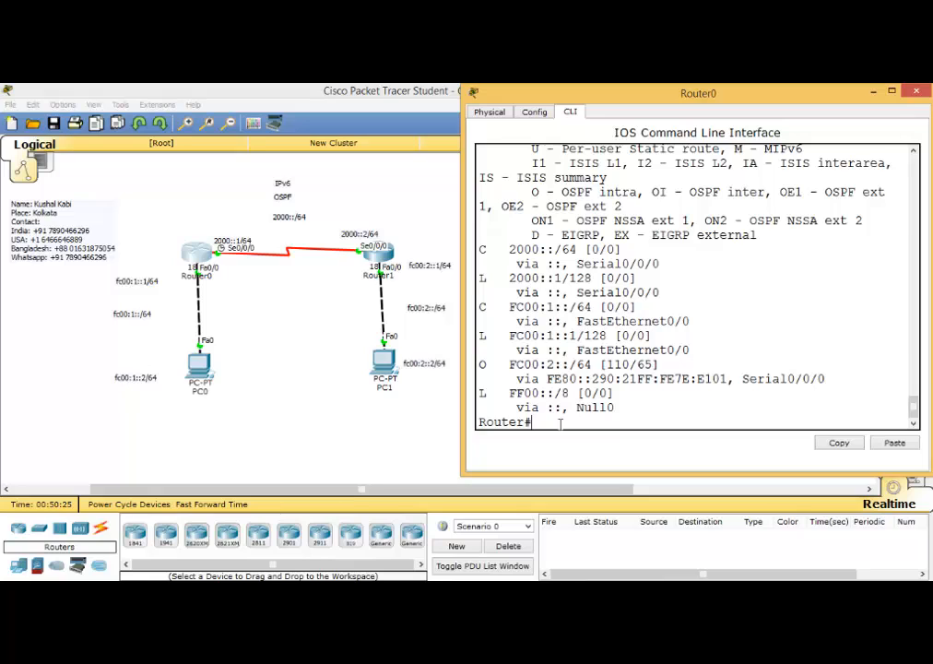
Enter global configuration mode on Router0 and remove OSPF process 1 with no ipv6 router ospf 1.
{"action": "type", "text": "nf t"}
{"action": "key", "text": "Return"}
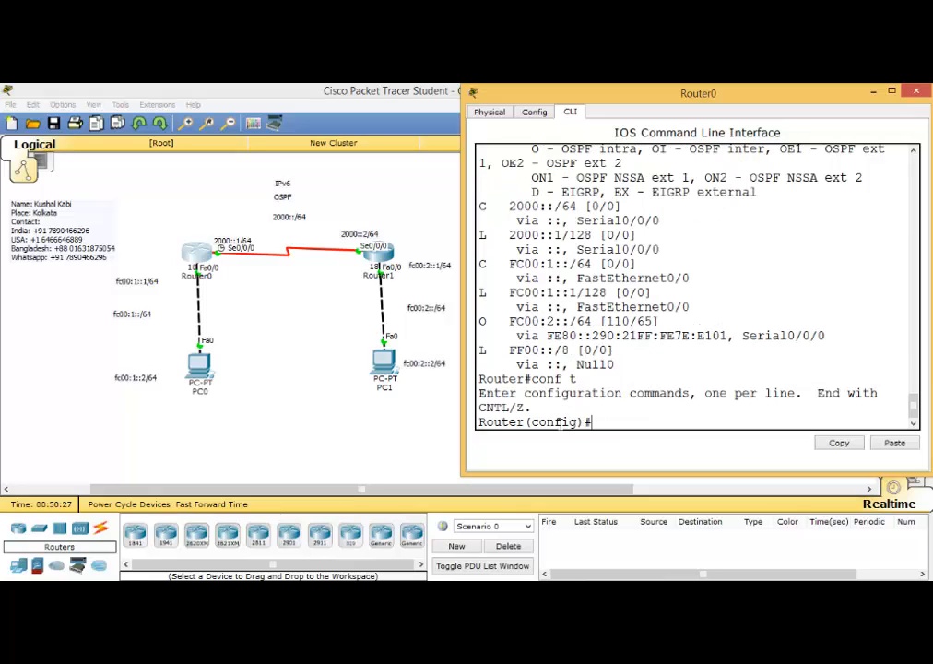
{"action": "type", "text": "no ipv6 router"}
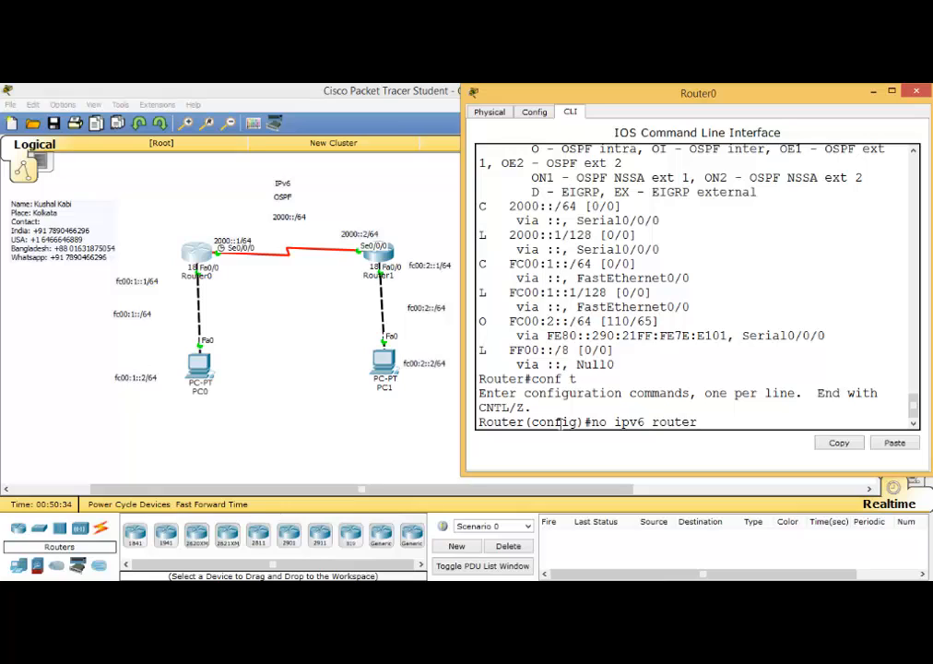
{"action": "type", "text": " ospf 1"}
{"action": "key", "text": "Return"}
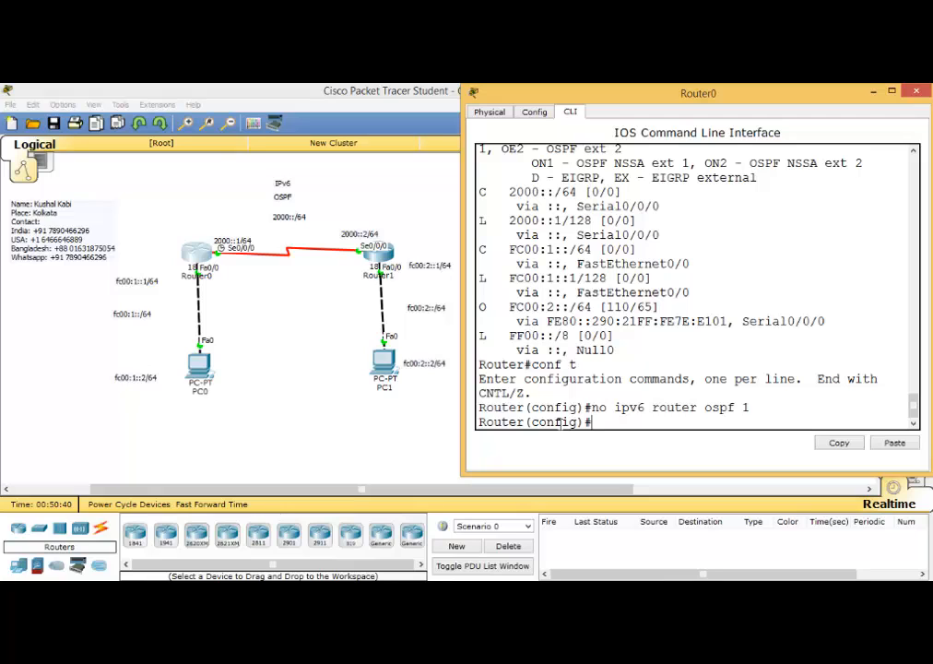
End configuration mode on Router0 and list its active IPv6 routing protocols with sh ipv6 protocols.
{"action": "key", "text": "ctrl+z"}
{"action": "key", "text": "Return"}
{"action": "key", "text": "Return"}
{"action": "type", "text": "do"}
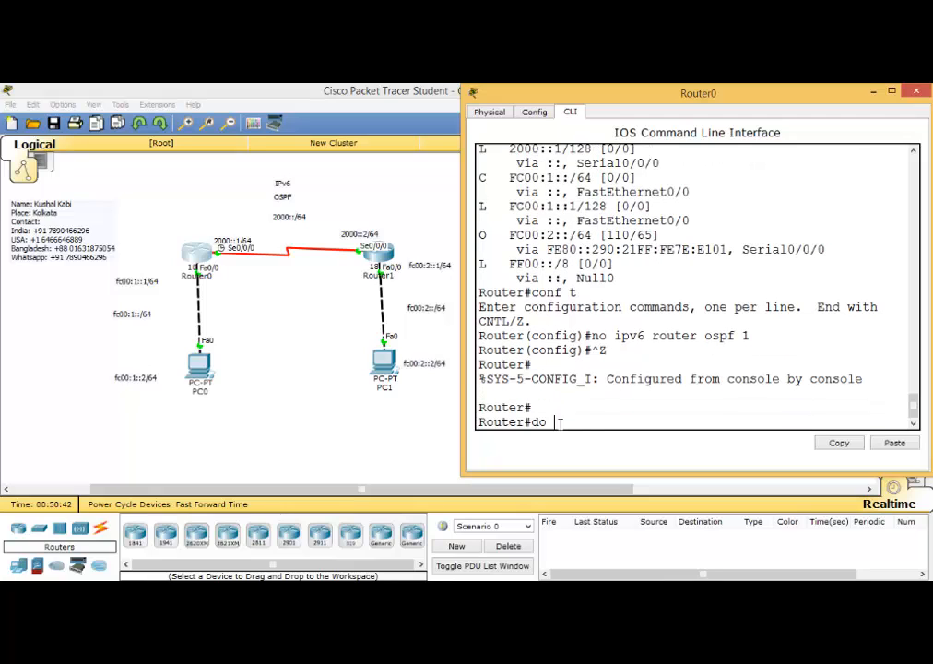
{"action": "key", "text": "BackSpace"}
{"action": "key", "text": "BackSpace"}
{"action": "key", "text": "BackSpace"}
{"action": "type", "text": "sh ipv6 pro"}
{"action": "key", "text": "Tab"}
{"action": "key", "text": "Return"}
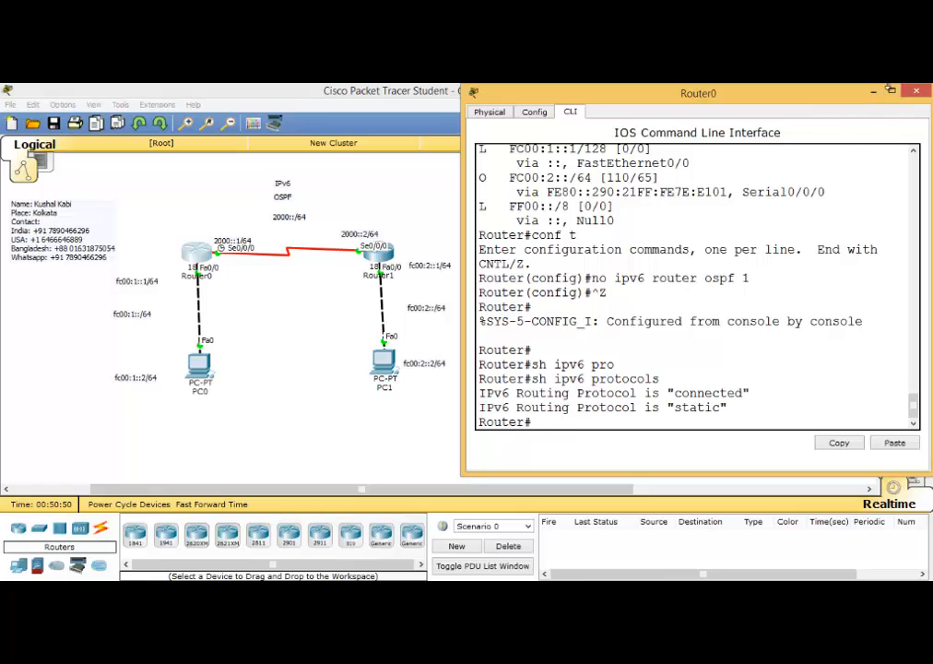
Switch to Router1's command line, exit interface configuration and return to privileged EXEC mode.
{"action": "left_click", "coordinate": [873, 91]}
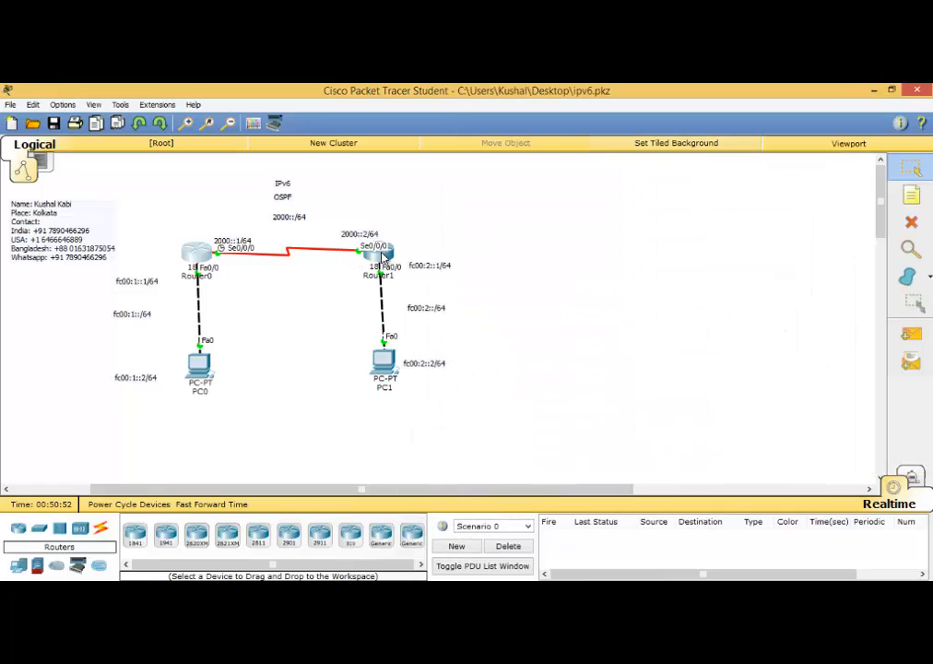
{"action": "left_click", "coordinate": [385, 256]}
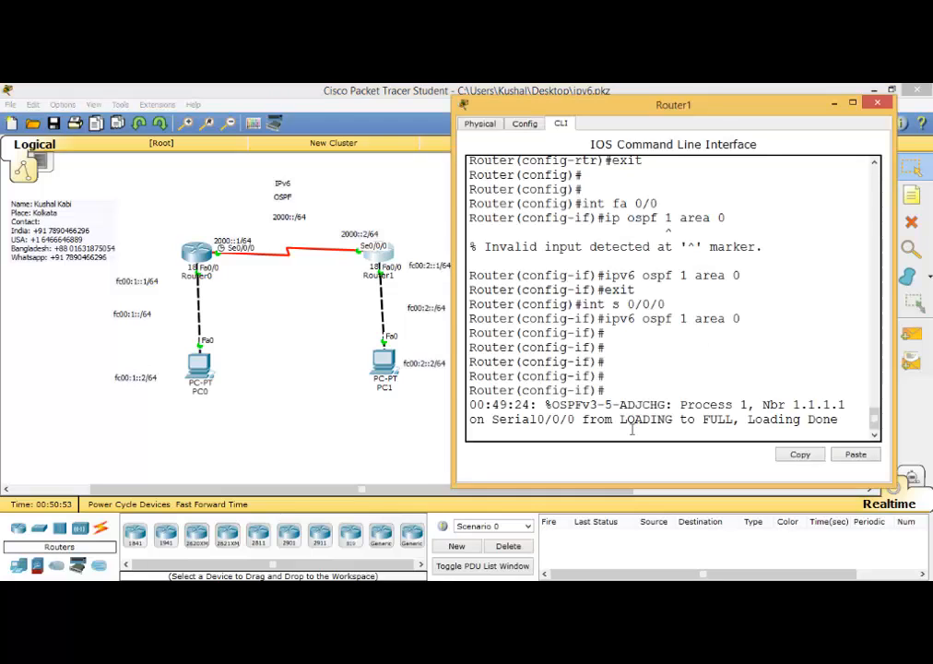
{"action": "key", "text": "Return"}
{"action": "key", "text": "Return"}
{"action": "key", "text": "Return"}
{"action": "key", "text": "Return"}
{"action": "type", "text": "e"}
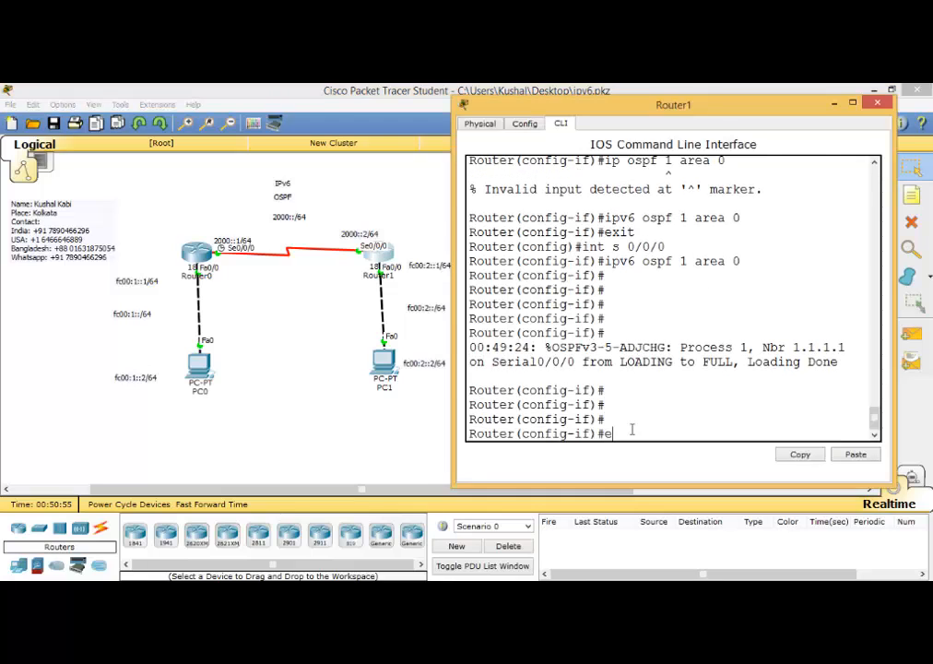
{"action": "type", "text": "xit"}
{"action": "key", "text": "Return"}
{"action": "key", "text": "Return"}
{"action": "key", "text": "Return"}
{"action": "key", "text": "Return"}
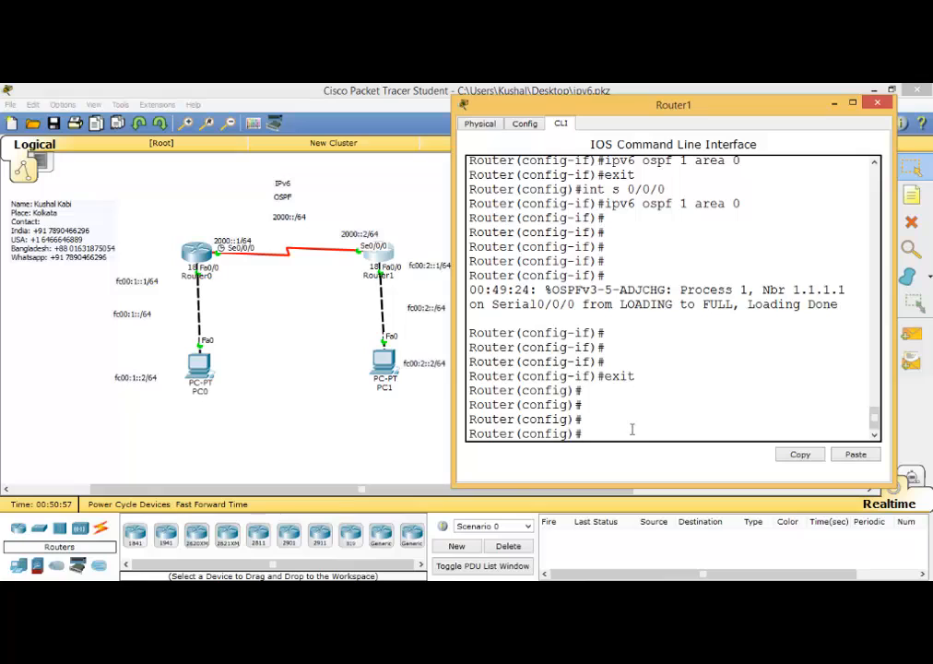
{"action": "key", "text": "ctrl+z"}
{"action": "key", "text": "Return"}
{"action": "key", "text": "Return"}
{"action": "key", "text": "Return"}
{"action": "key", "text": "Return"}
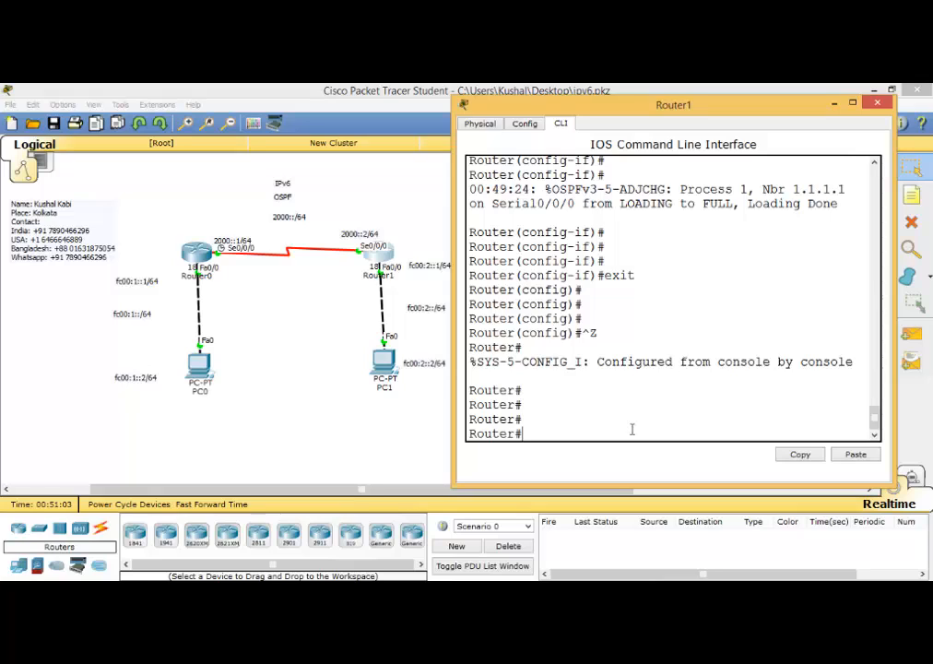
Enter global configuration mode on Router1 and try to remove OSPF process 1 from IPv6 routing.
{"action": "type", "text": "conf t"}
{"action": "key", "text": "Return"}
{"action": "type", "text": "no "}
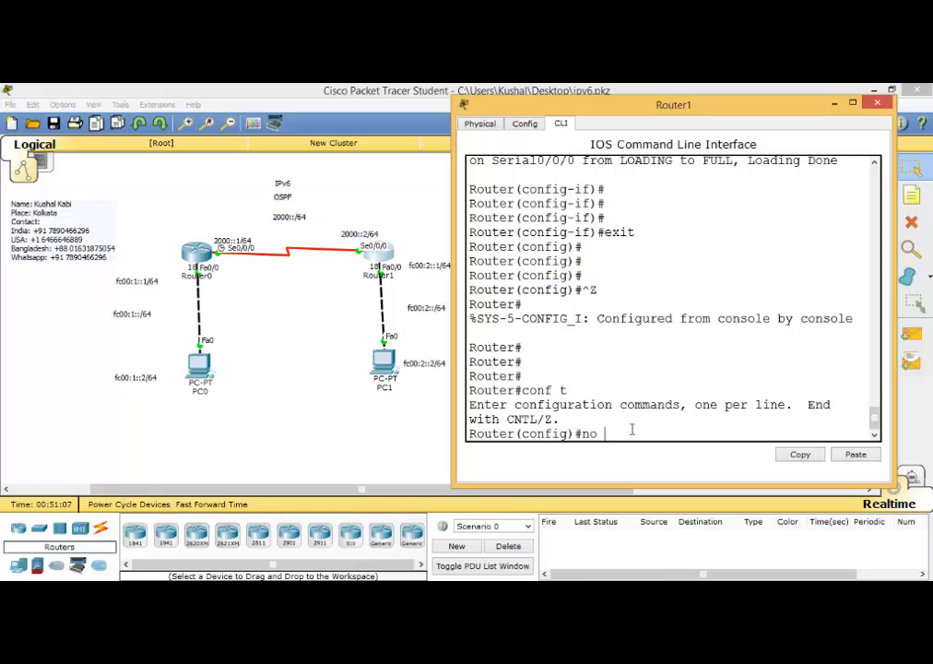
{"action": "type", "text": "pipv6 ospf "}
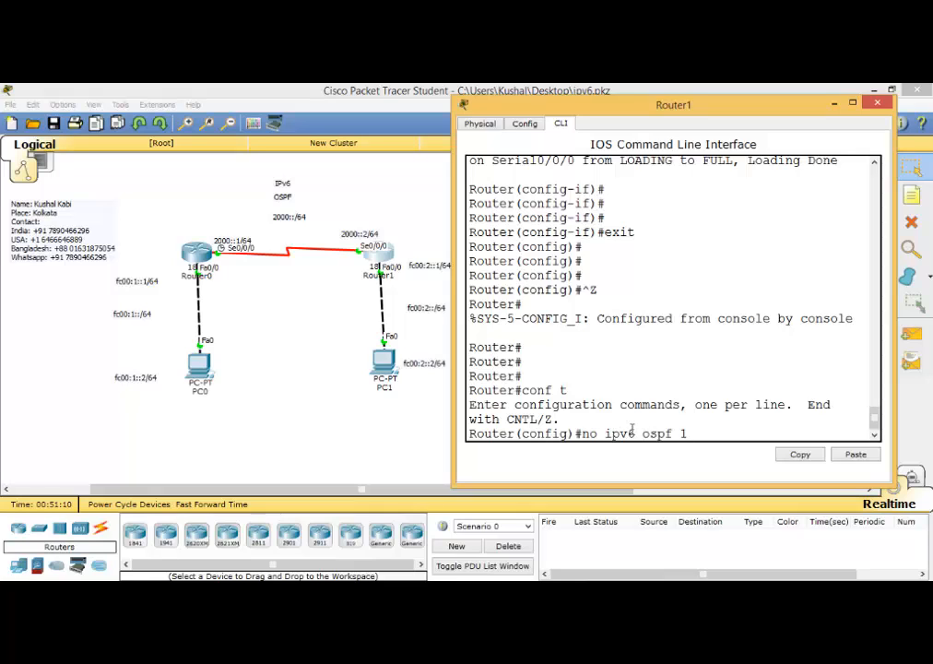
{"action": "type", "text": "1"}
{"action": "key", "text": "Left"}
{"action": "key", "text": "Left"}
{"action": "key", "text": "Left"}
{"action": "key", "text": "Left"}
{"action": "key", "text": "Left"}
{"action": "key", "text": "Left"}
{"action": "type", "text": "route"}
{"action": "key", "text": "Return"}
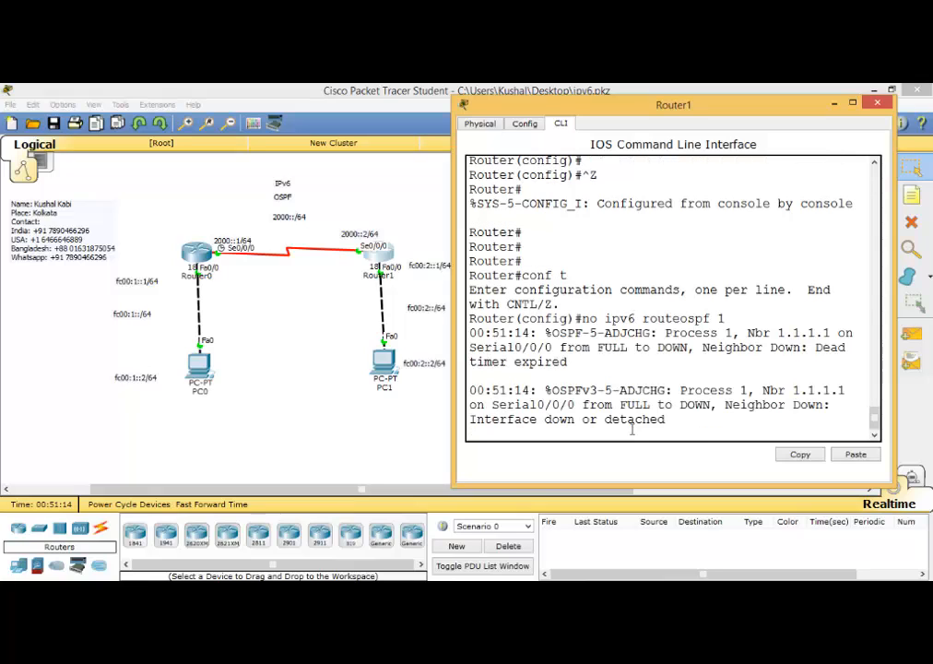
{"action": "key", "text": "Return"}
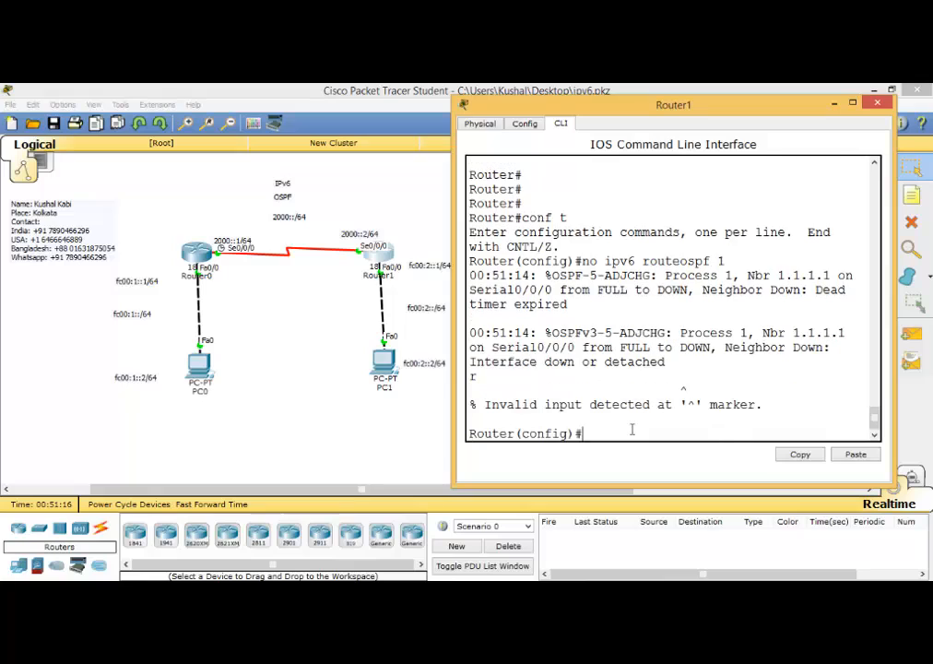
Correct the recalled removal command to no ipv6 router ospf 1 and run it on Router1.
{"action": "key", "text": "Up"}
{"action": "key", "text": "Left"}
{"action": "key", "text": "Left"}
{"action": "key", "text": "Left"}
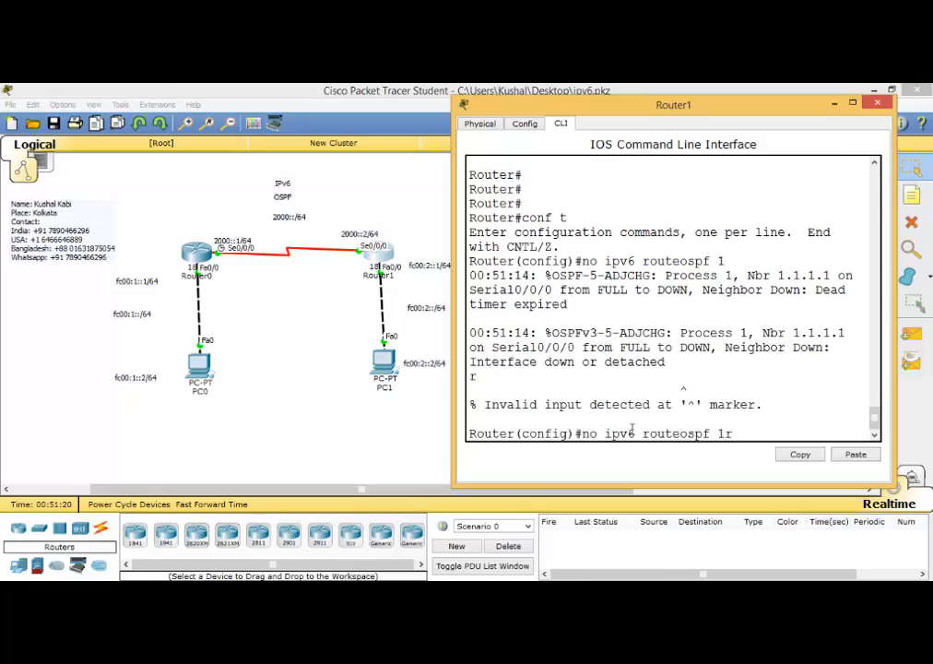
{"action": "type", "text": "r"}
{"action": "key", "text": "Return"}
{"action": "key", "text": "Up"}
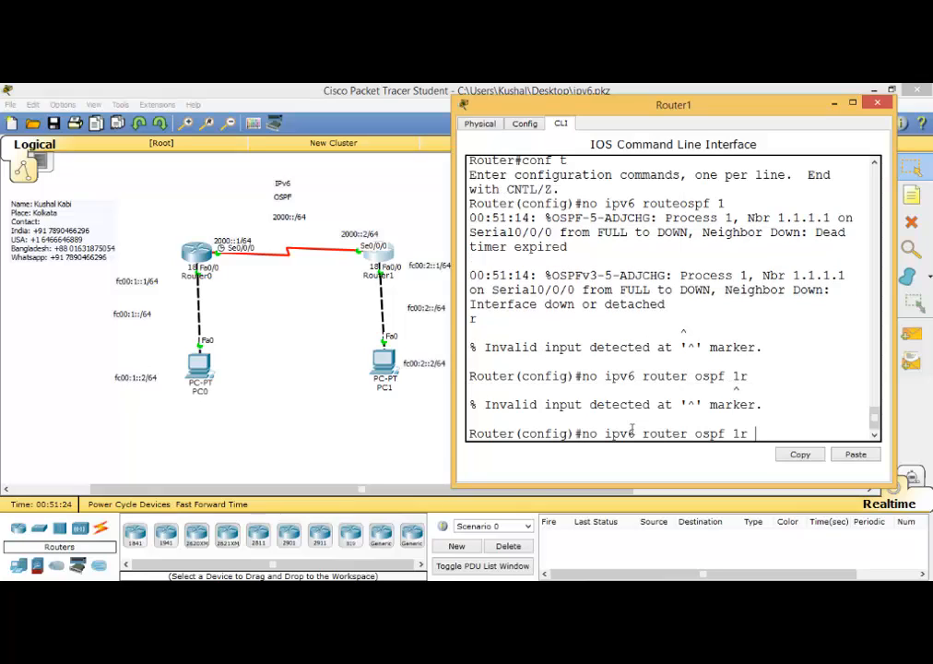
{"action": "key", "text": "BackSpace"}
{"action": "key", "text": "BackSpace"}
{"action": "key", "text": "Return"}
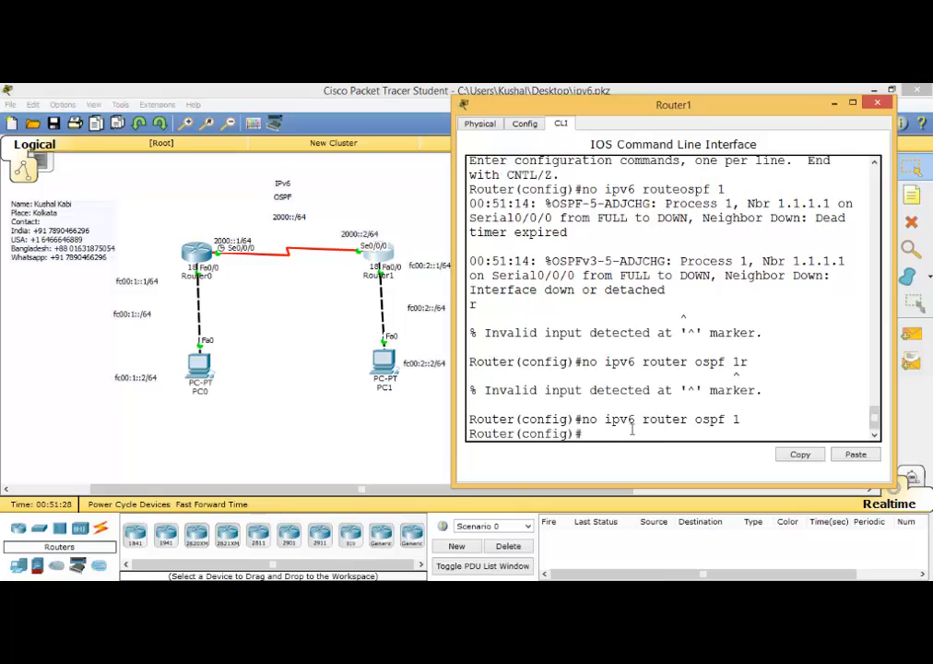
End configuration mode on Router1 and check its IPv6 routing protocols with sh ipv6 pro.
{"action": "key", "text": "ctrl+z"}
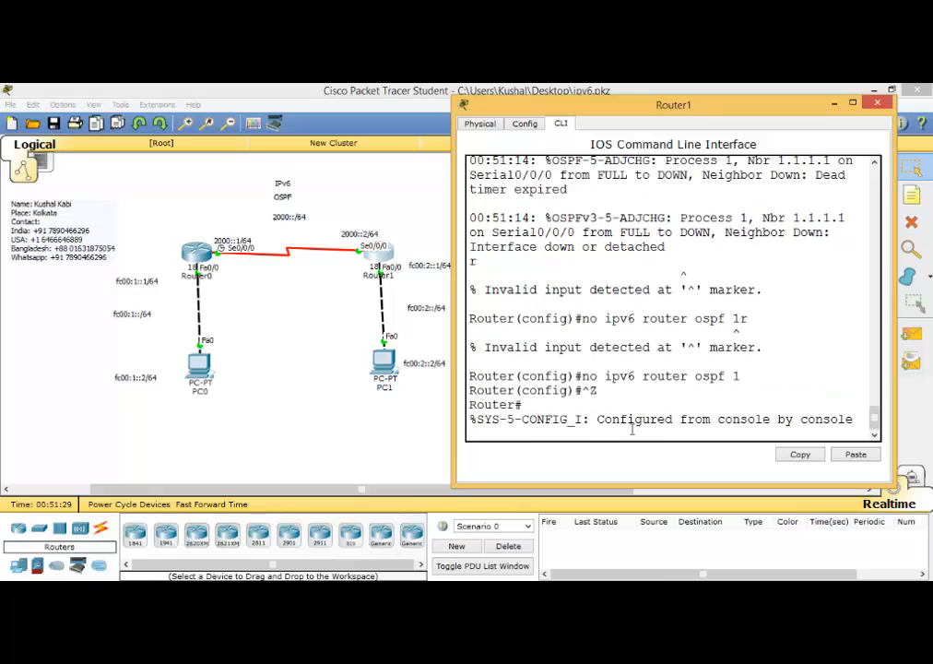
{"action": "key", "text": "Return"}
{"action": "type", "text": "sh ipv"}
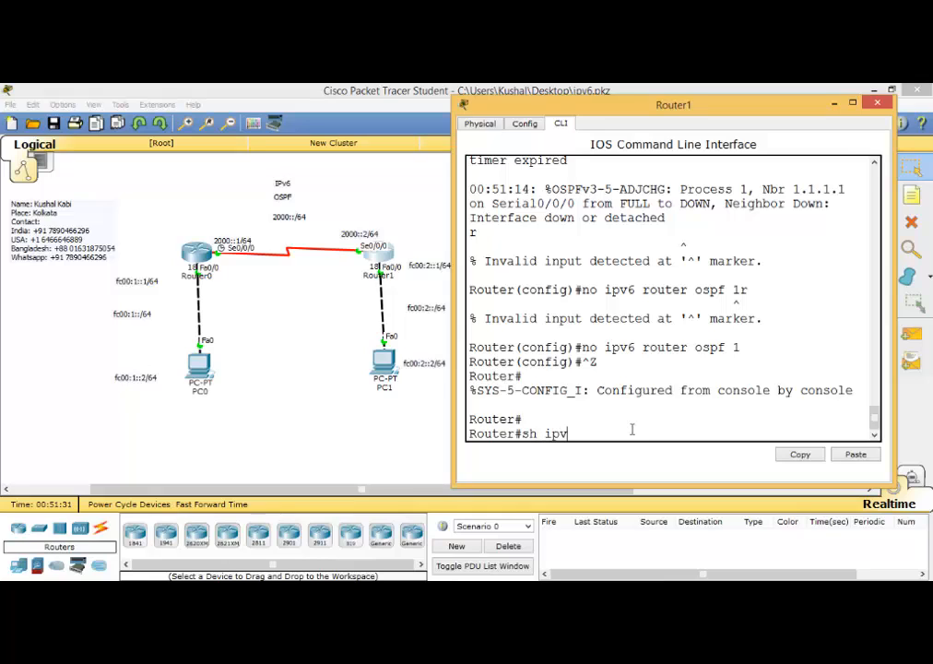
{"action": "type", "text": "6 pro"}
{"action": "key", "text": "Return"}
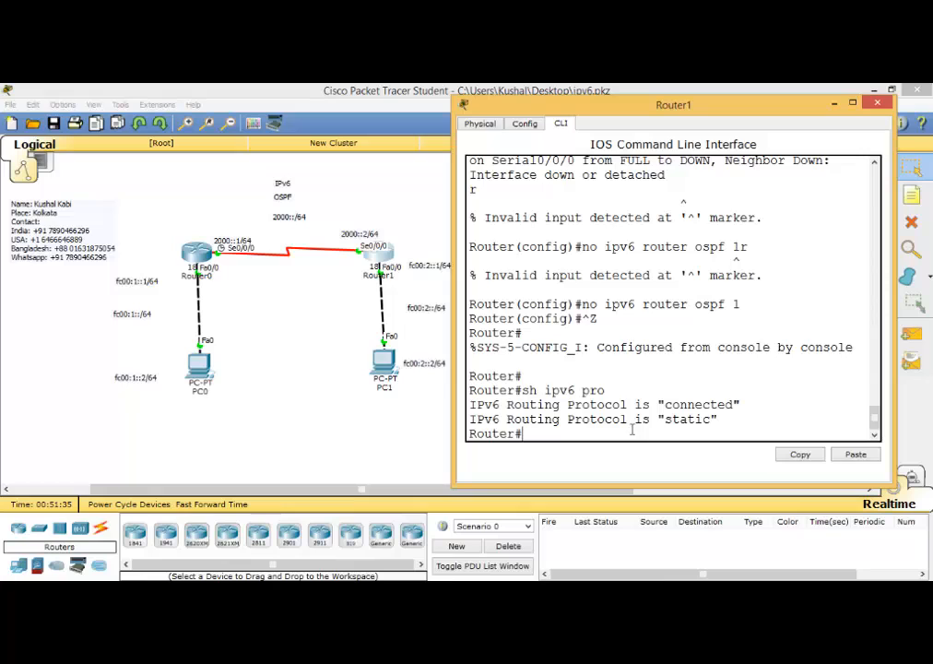
Minimize Router1's window and change the OSPF label above the topology to EIGRP.
{"action": "left_click", "coordinate": [834, 103]}
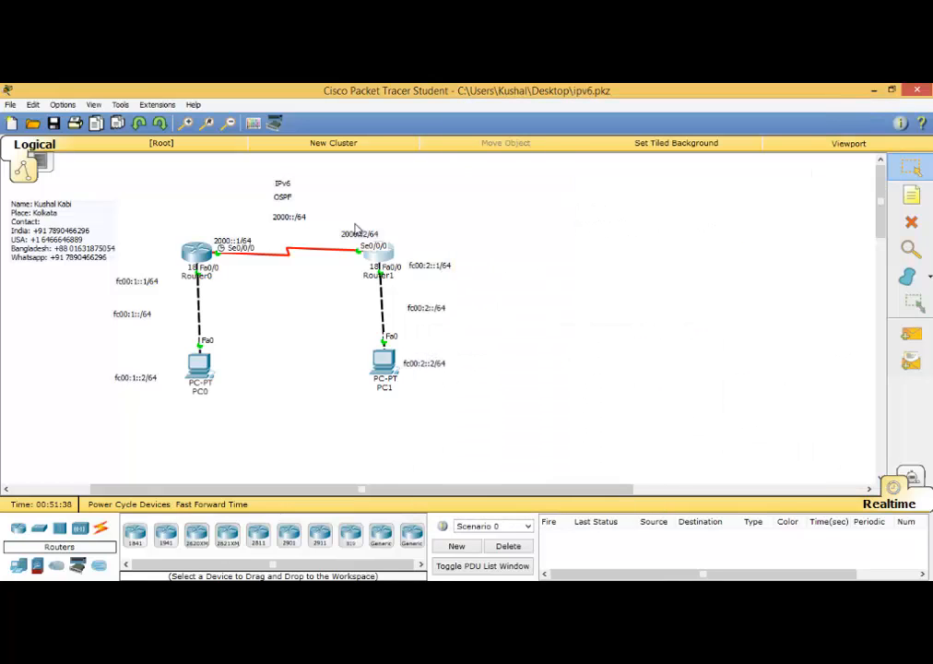
{"action": "double_click", "coordinate": [284, 197]}
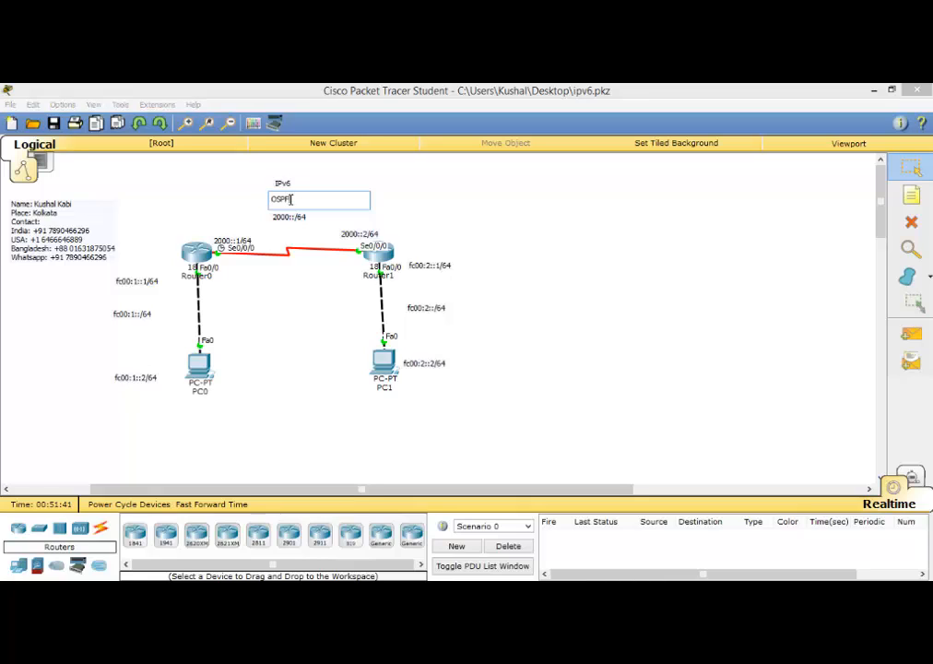
{"action": "key", "text": "BackSpace"}
{"action": "key", "text": "BackSpace"}
{"action": "key", "text": "BackSpace"}
{"action": "key", "text": "BackSpace"}
{"action": "type", "text": "EIGRP"}
{"action": "left_click", "coordinate": [523, 197]}
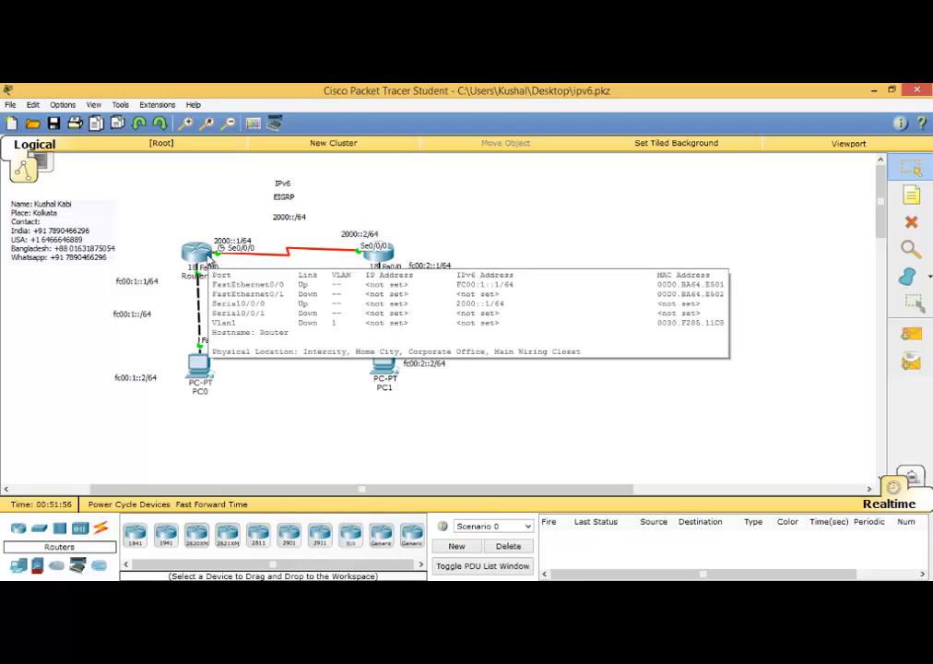
Return to Router0's command line, enter global configuration mode and display the routing table with do sh ipv6 route.
{"action": "left_click", "coordinate": [208, 261]}
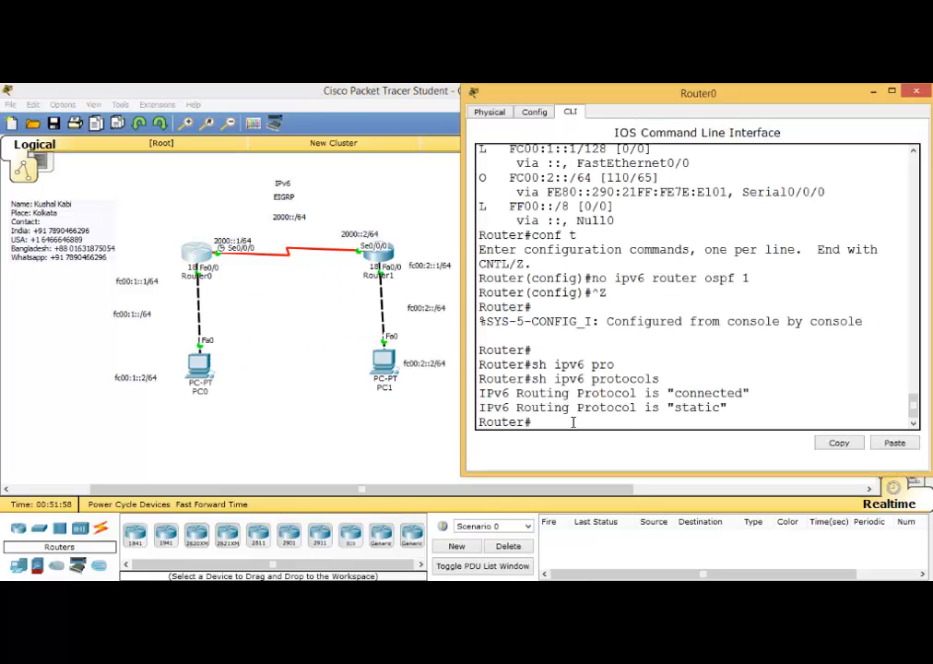
{"action": "key", "text": "Return"}
{"action": "key", "text": "Return"}
{"action": "key", "text": "Return"}
{"action": "key", "text": "Return"}
{"action": "key", "text": "Return"}
{"action": "type", "text": "c"}
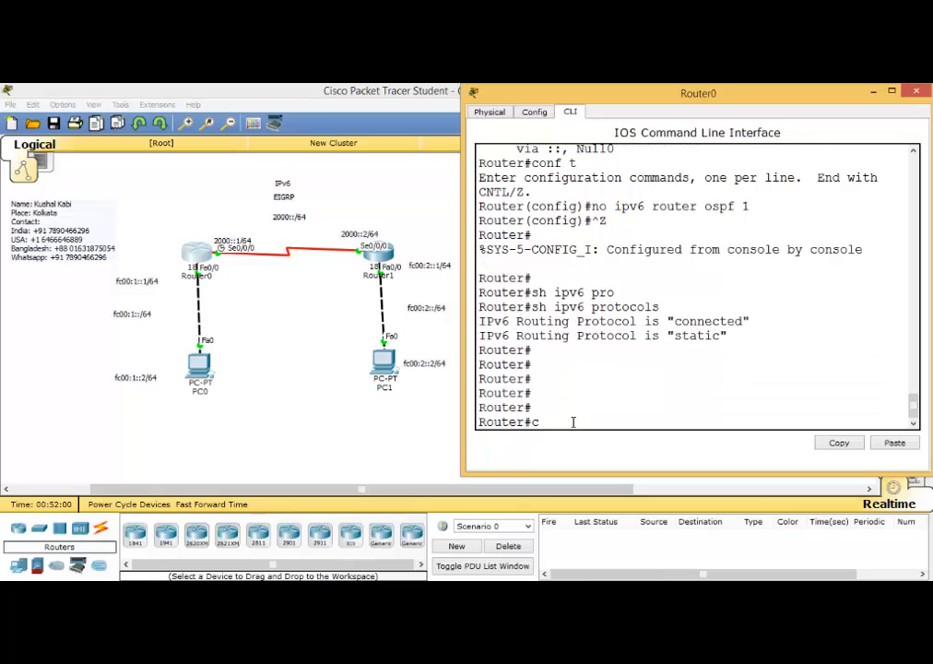
{"action": "type", "text": "onf t"}
{"action": "key", "text": "Return"}
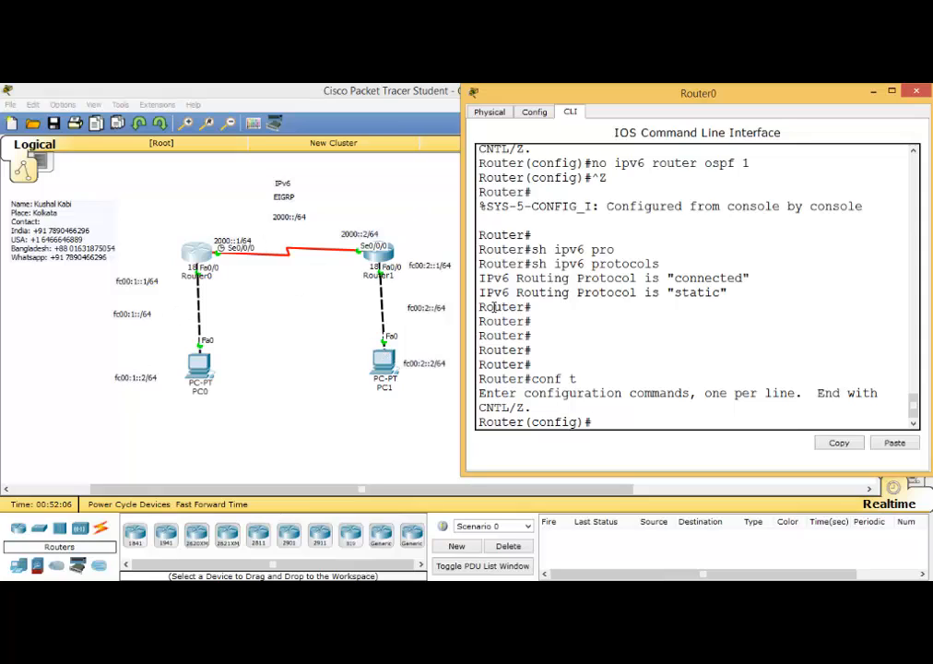
{"action": "type", "text": "do sh ipv6 route"}
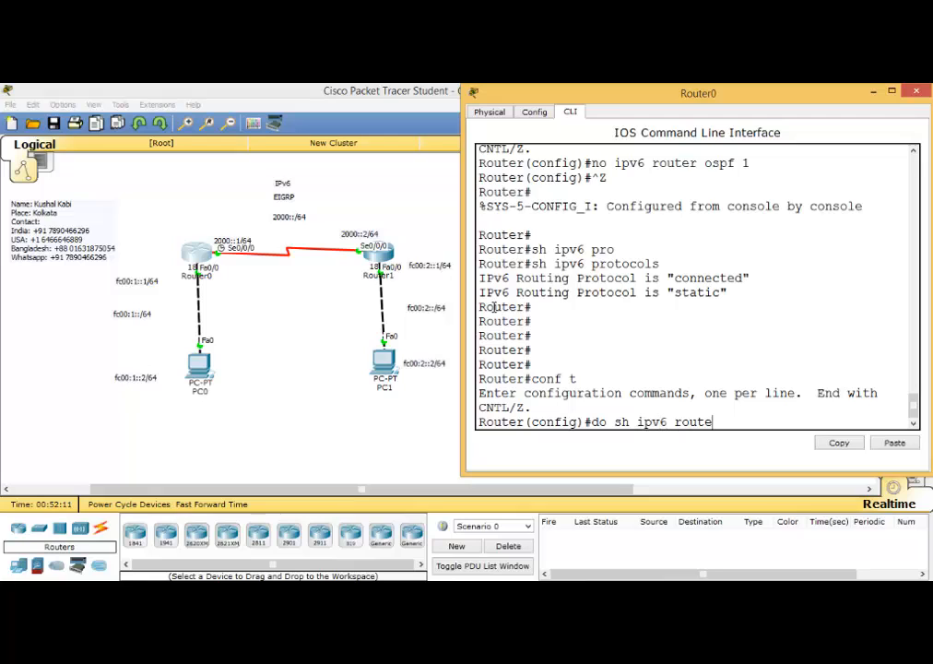
{"action": "key", "text": "Return"}
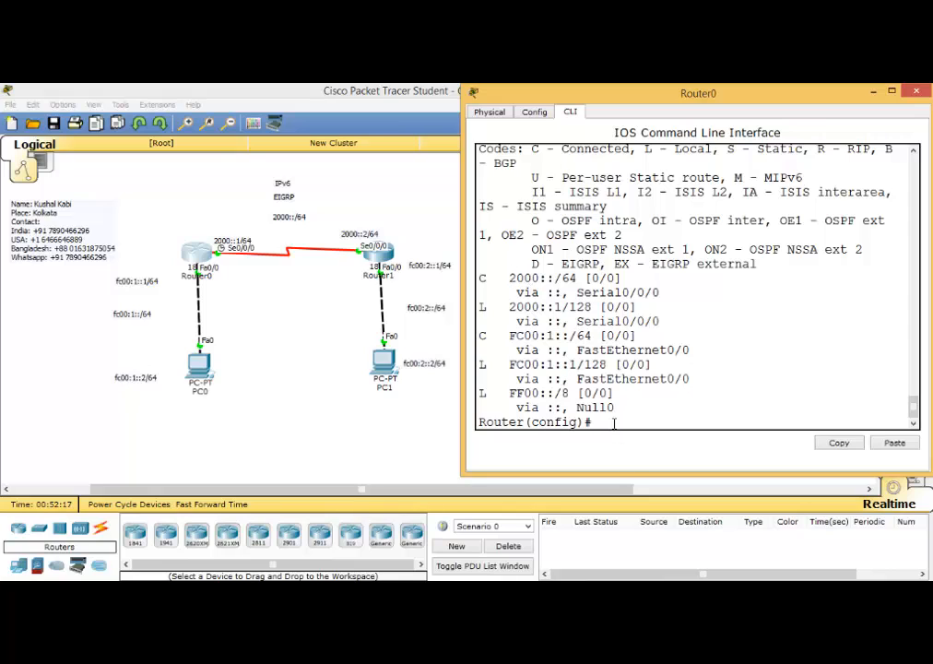
Create the IPv6 EIGRP process 10 on Router0 with ipv6 router eigrp 10.
{"action": "type", "text": "ipv6 router ei"}
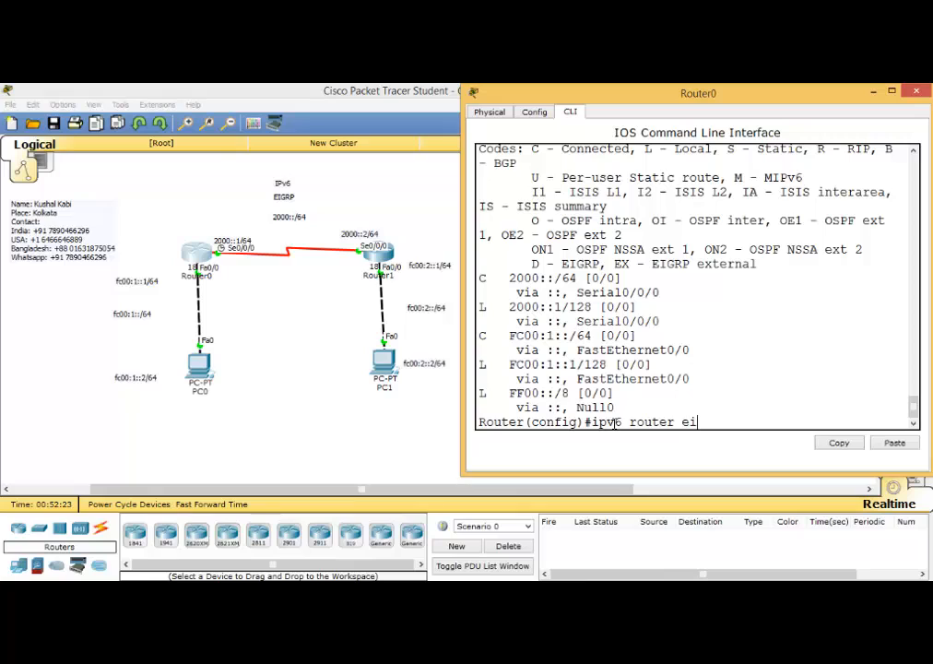
{"action": "type", "text": "grp 10"}
{"action": "key", "text": "Return"}
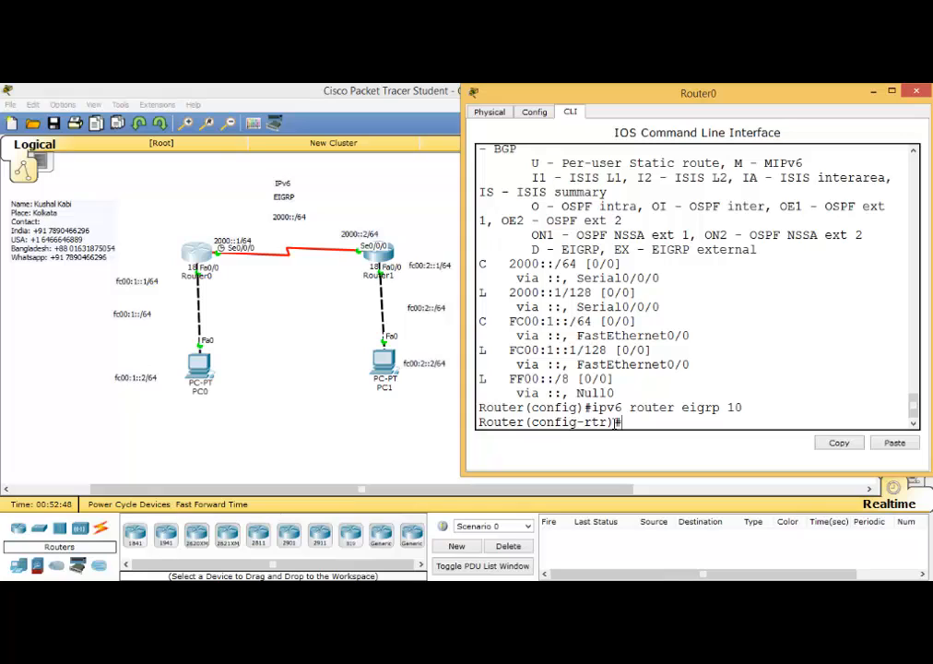
List the eigrp subcommands in router configuration mode and set Router0's EIGRP router ID to 1.1.1.1.
{"action": "type", "text": "eigrp"}
{"action": "type", "text": "?"}
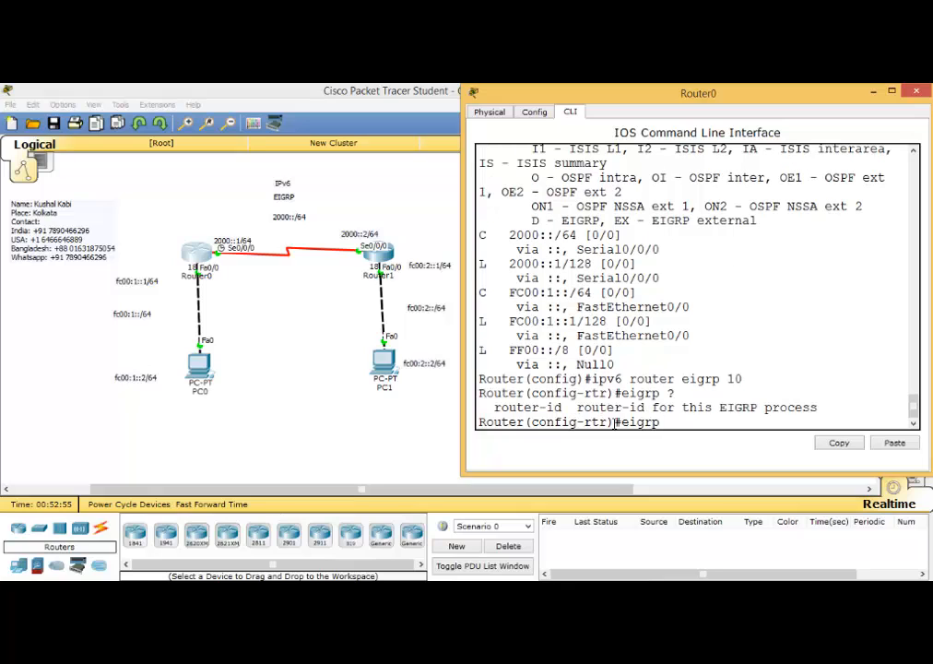
{"action": "type", "text": "rou"}
{"action": "key", "text": "Tab"}
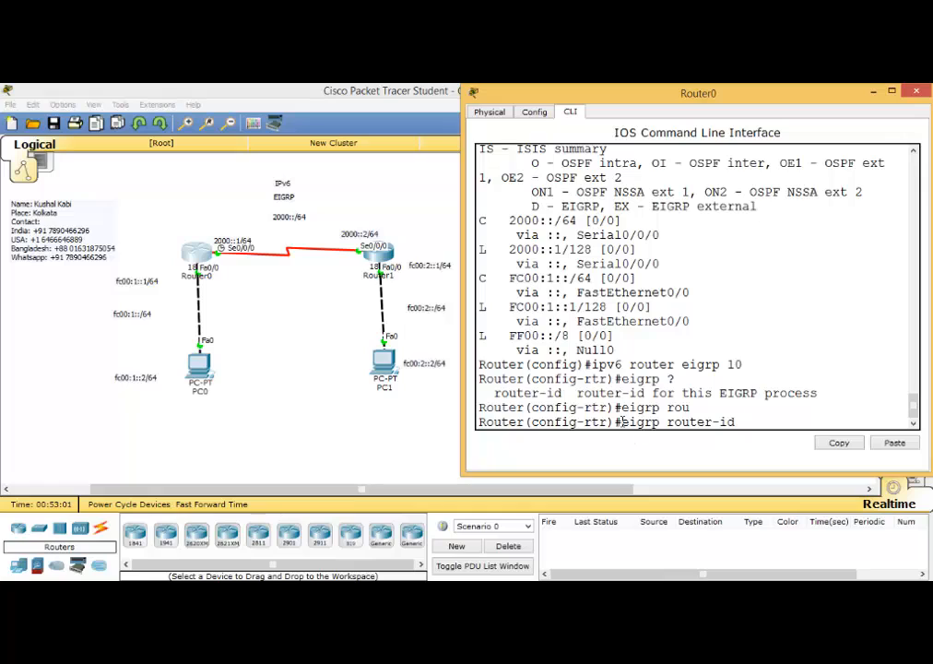
{"action": "left_click_drag", "start_coordinate": [620, 421], "coordinate": [742, 421]}
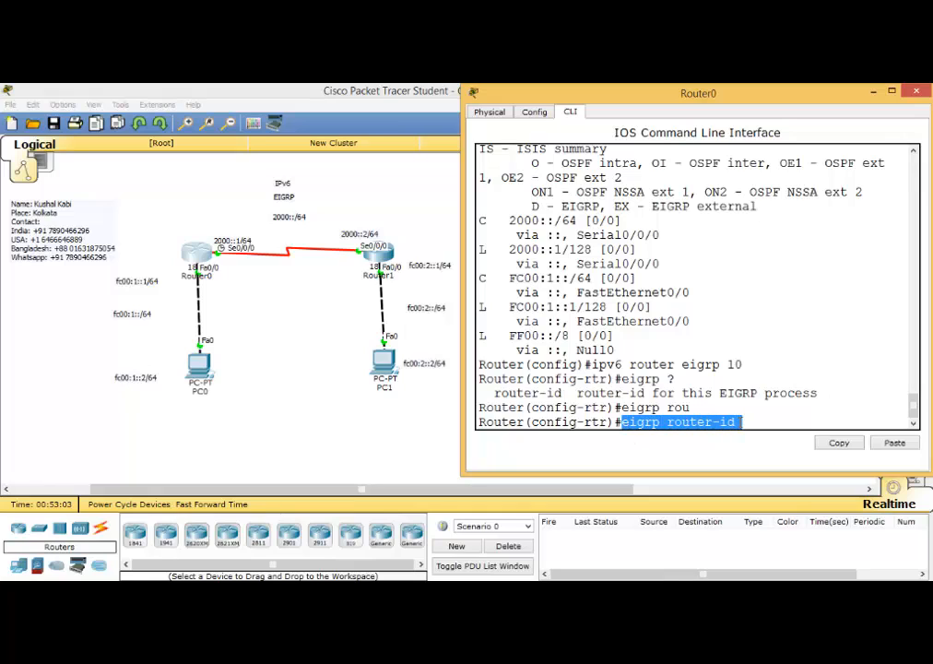
{"action": "left_click", "coordinate": [742, 421]}
{"action": "type", "text": "1.1.1.1"}
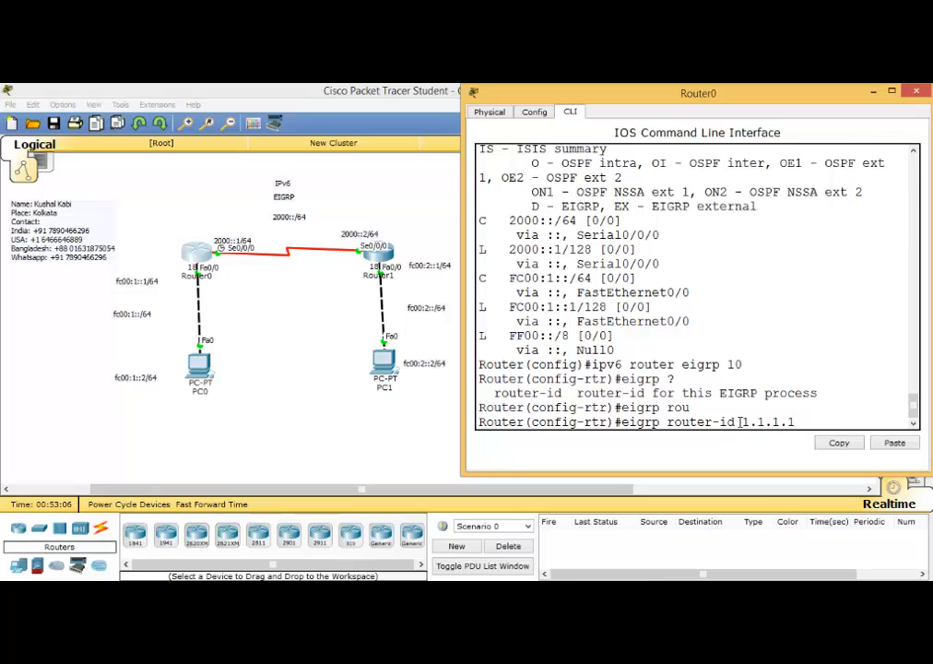
{"action": "key", "text": "Return"}
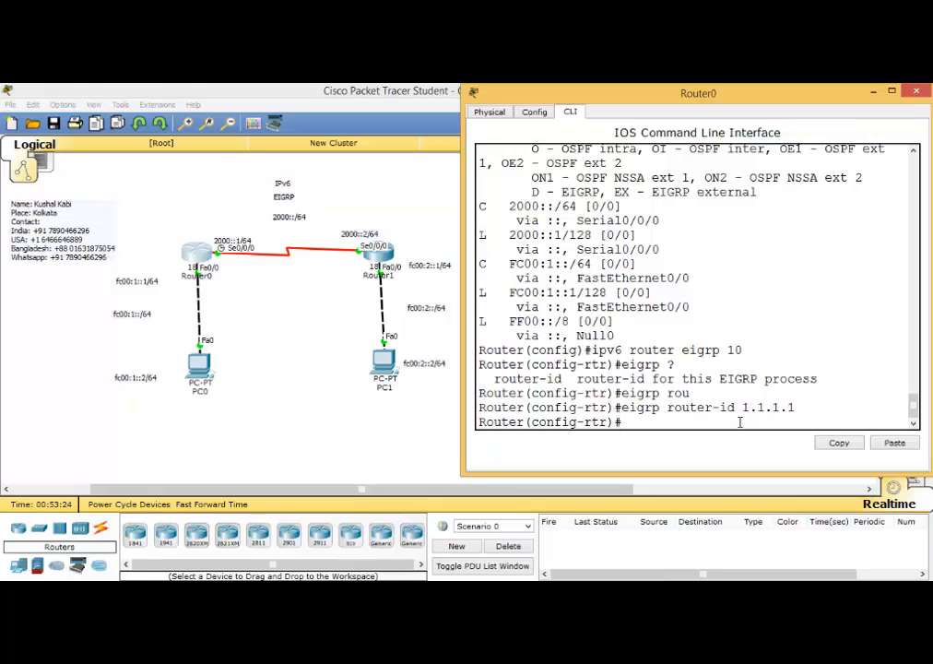
{"action": "type", "text": "no sh"}
{"action": "type", "text": "ut"}
{"action": "key", "text": "BackSpace"}
{"action": "key", "text": "BackSpace"}
{"action": "key", "text": "BackSpace"}
{"action": "key", "text": "BackSpace"}
{"action": "key", "text": "BackSpace"}
{"action": "key", "text": "BackSpace"}
{"action": "key", "text": "BackSpace"}
{"action": "key", "text": "Return"}
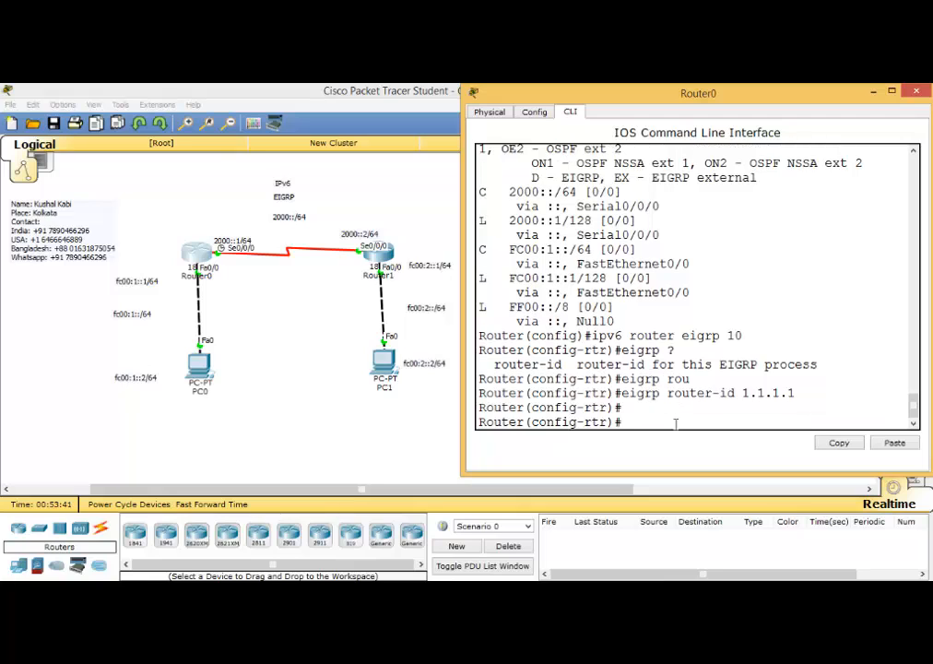
Exit router configuration mode on Router0 and enable IPv6 EIGRP on interface fa 0/0 with ipv6 eigrp 10, checking the command's options with ?
{"action": "type", "text": "exit"}
{"action": "key", "text": "Return"}
{"action": "key", "text": "Return"}
{"action": "key", "text": "Return"}
{"action": "key", "text": "Return"}
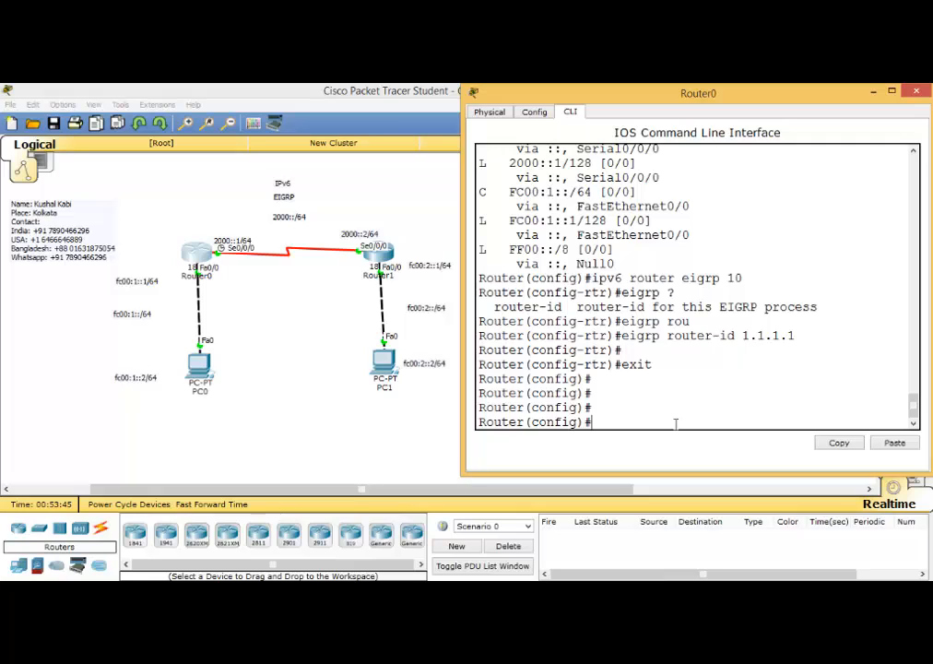
{"action": "type", "text": "int fa 0/0"}
{"action": "key", "text": "Return"}
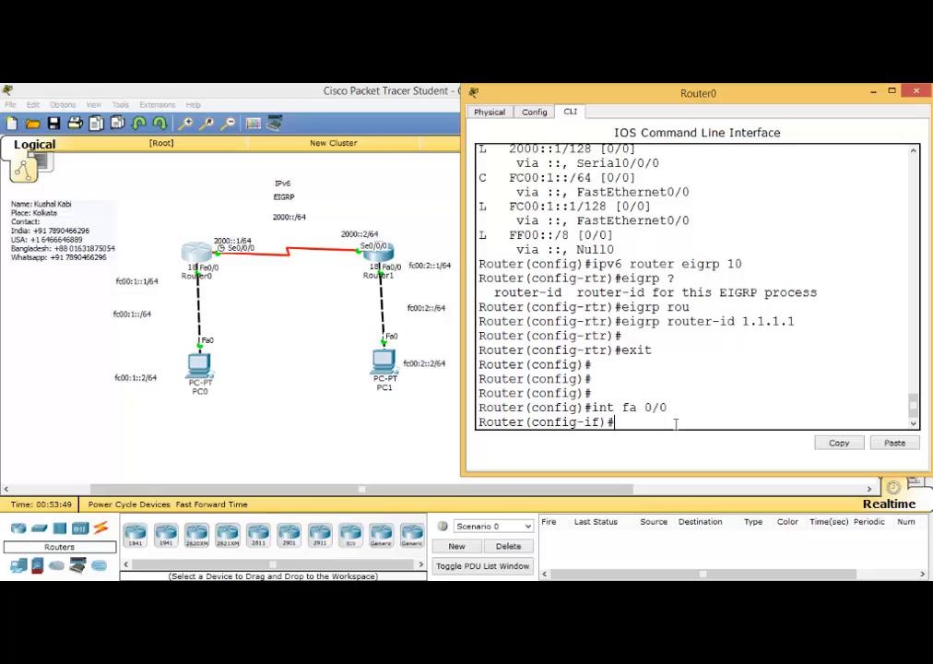
{"action": "type", "text": "ipv6 eigrp ?"}
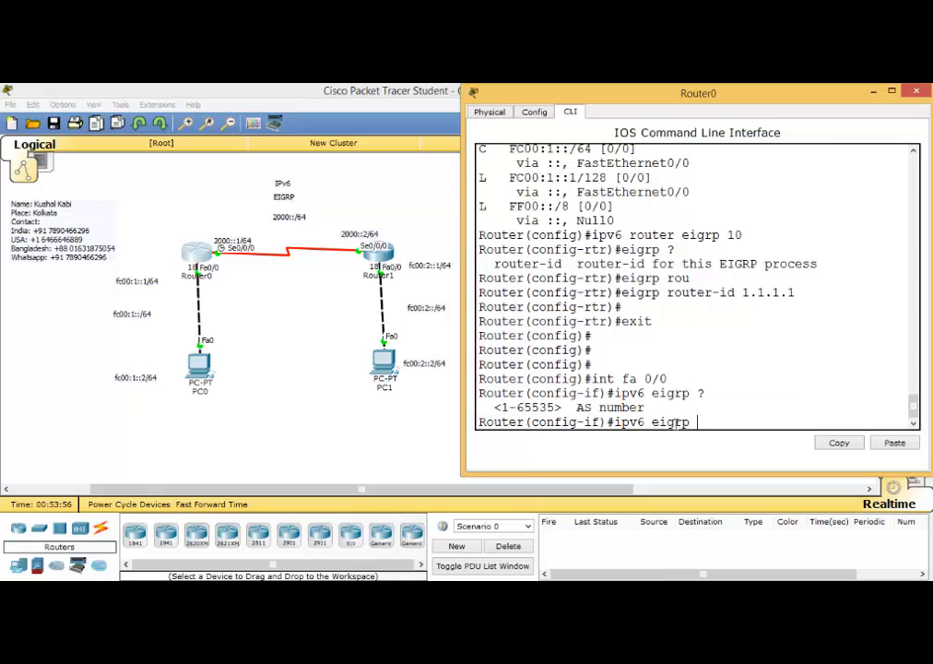
{"action": "type", "text": "10 ?"}
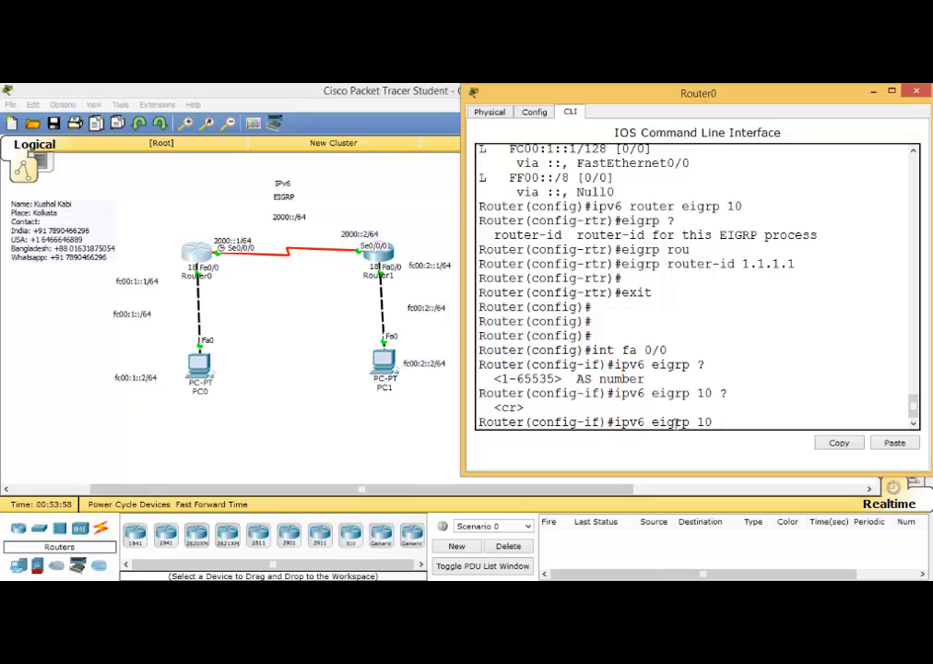
{"action": "key", "text": "Return"}
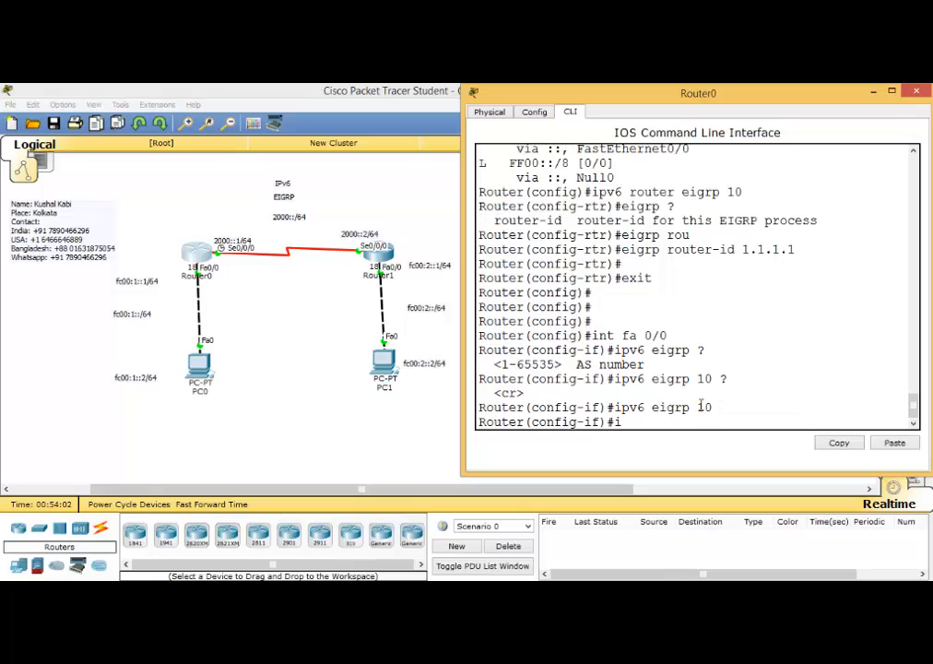
Switch to Router0's serial interface s 0/0/0 and enable IPv6 EIGRP 10 on it.
{"action": "type", "text": "exit"}
{"action": "key", "text": "Return"}
{"action": "type", "text": "int s 0/0/0"}
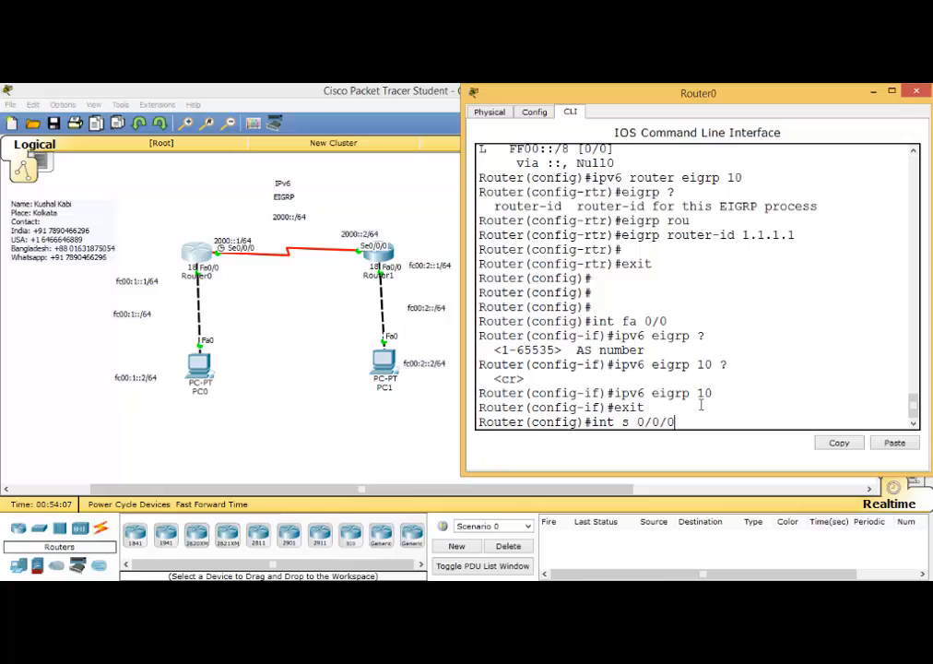
{"action": "key", "text": "Return"}
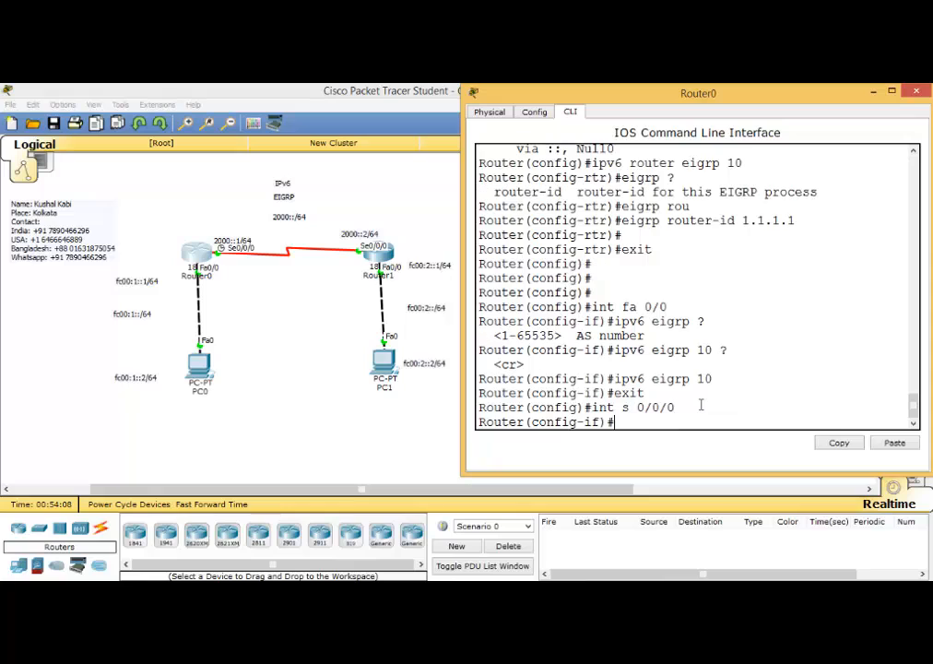
{"action": "key", "text": "Up"}
{"action": "key", "text": "Up"}
{"action": "key", "text": "Up"}
{"action": "key", "text": "Return"}
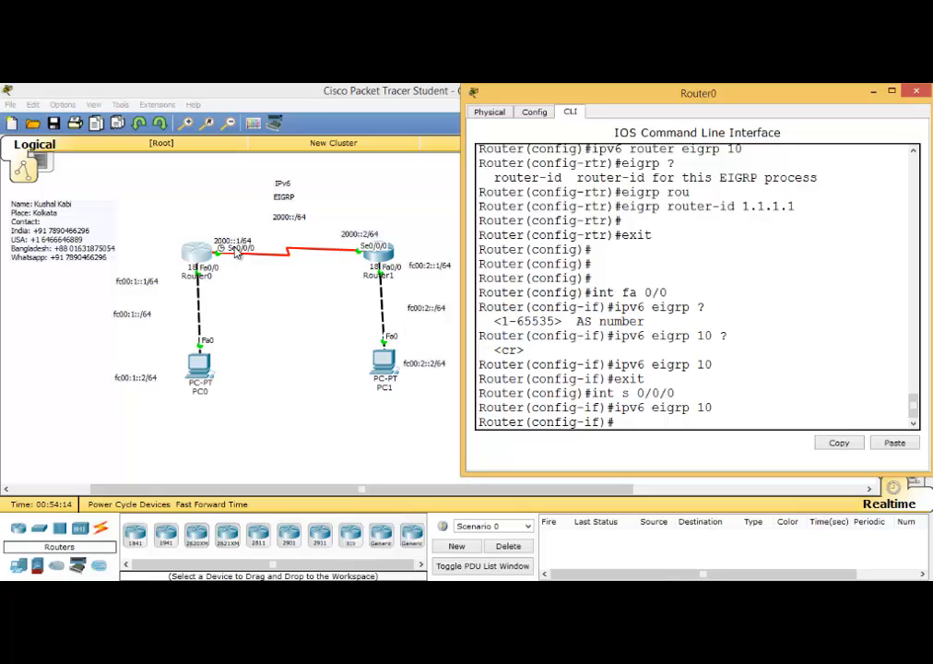
Minimize Router0's window, open Router1's command line and create the IPv6 EIGRP process 10 from global configuration mode.
{"action": "left_click", "coordinate": [875, 92]}
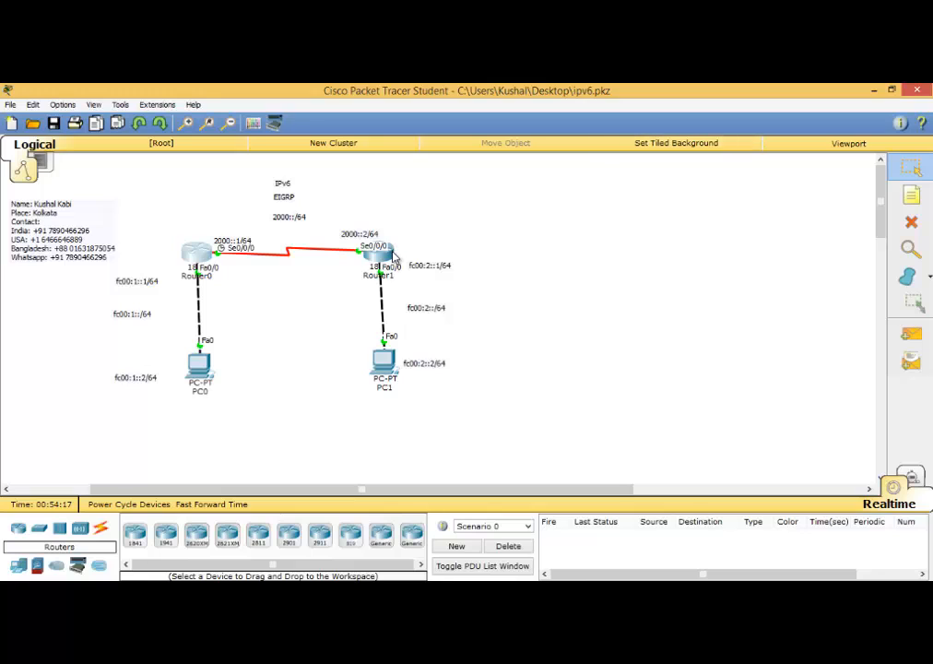
{"action": "left_click", "coordinate": [382, 250]}
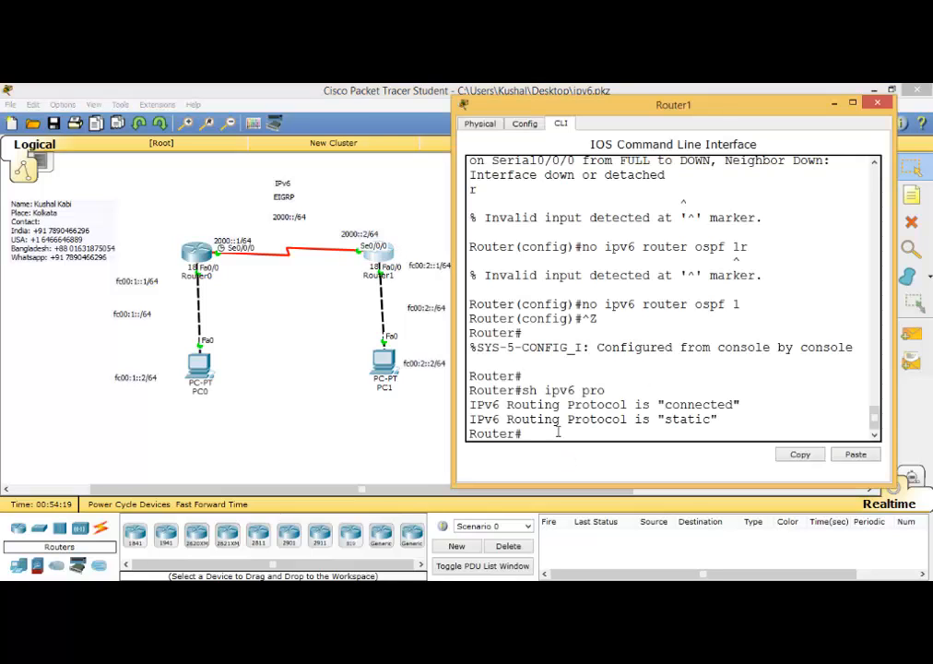
{"action": "type", "text": "conf t"}
{"action": "key", "text": "Return"}
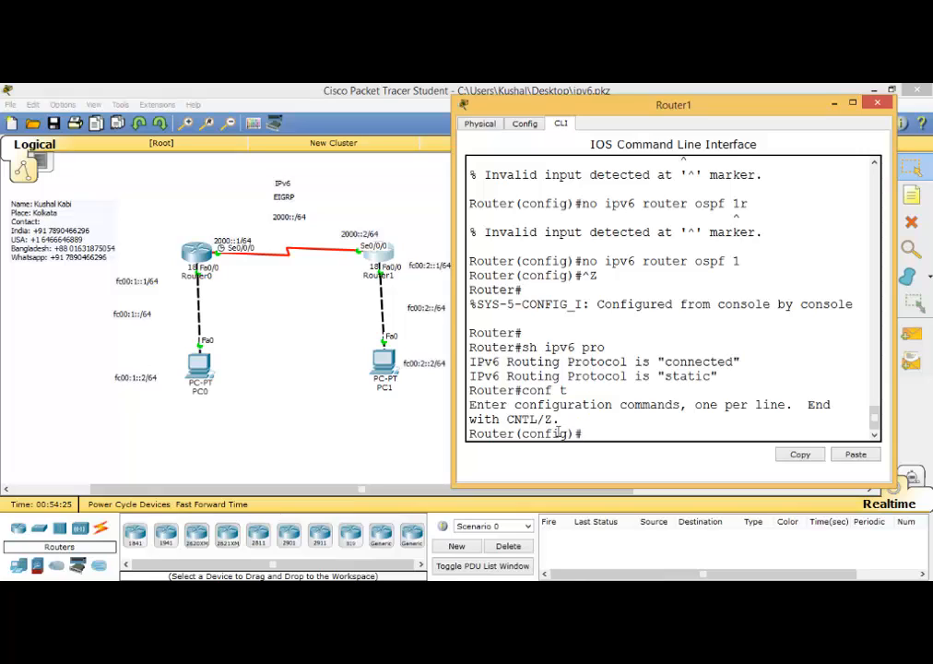
{"action": "type", "text": "ipv"}
{"action": "type", "text": "6 router e"}
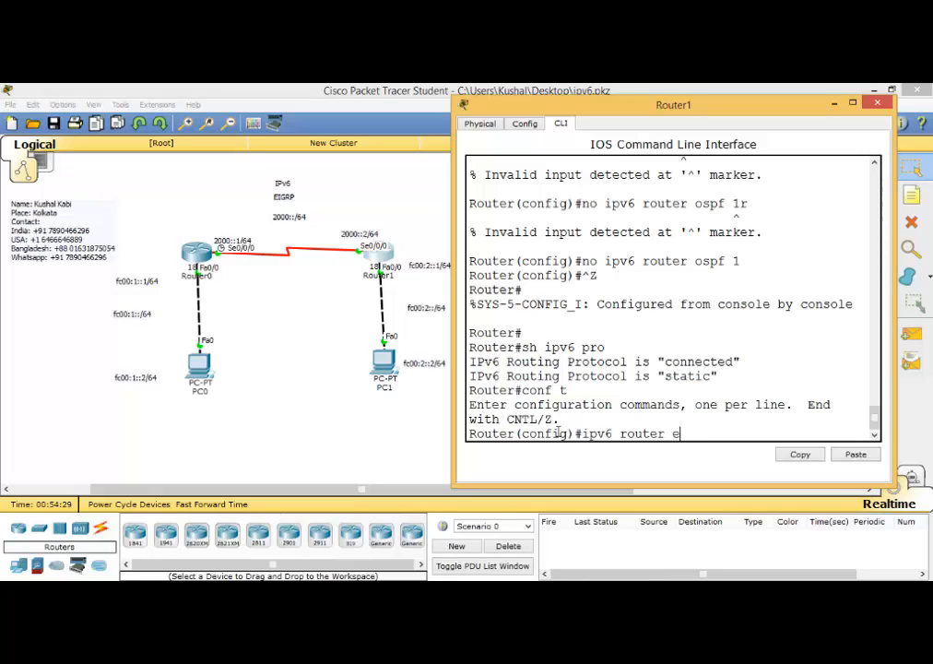
{"action": "type", "text": "igrp 10"}
{"action": "key", "text": "Return"}
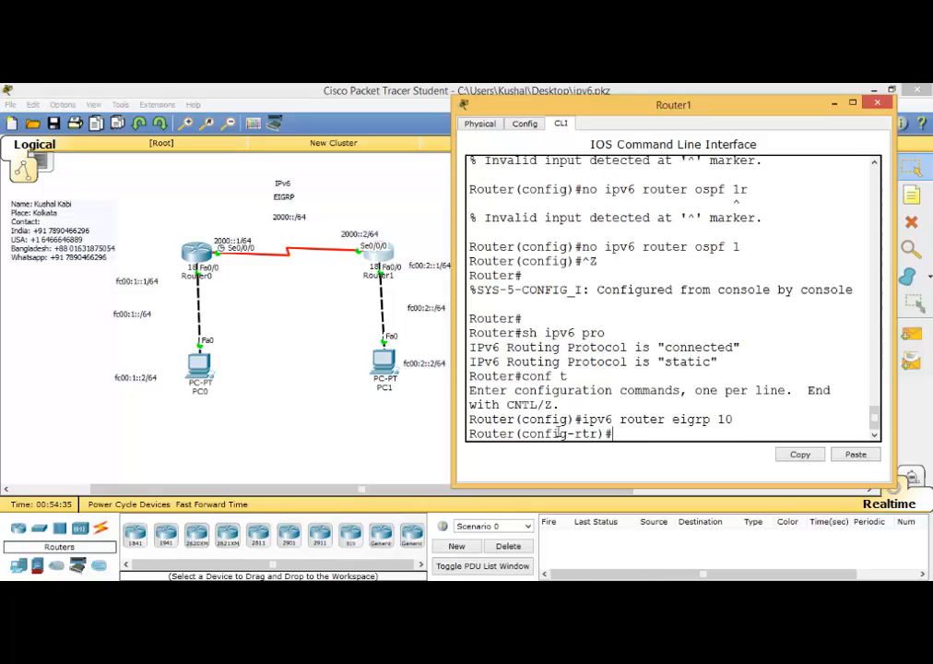
Set Router1's EIGRP router ID to 2.2.2.2 and exit router configuration mode.
{"action": "type", "text": "eigrp r"}
{"action": "key", "text": "Tab"}
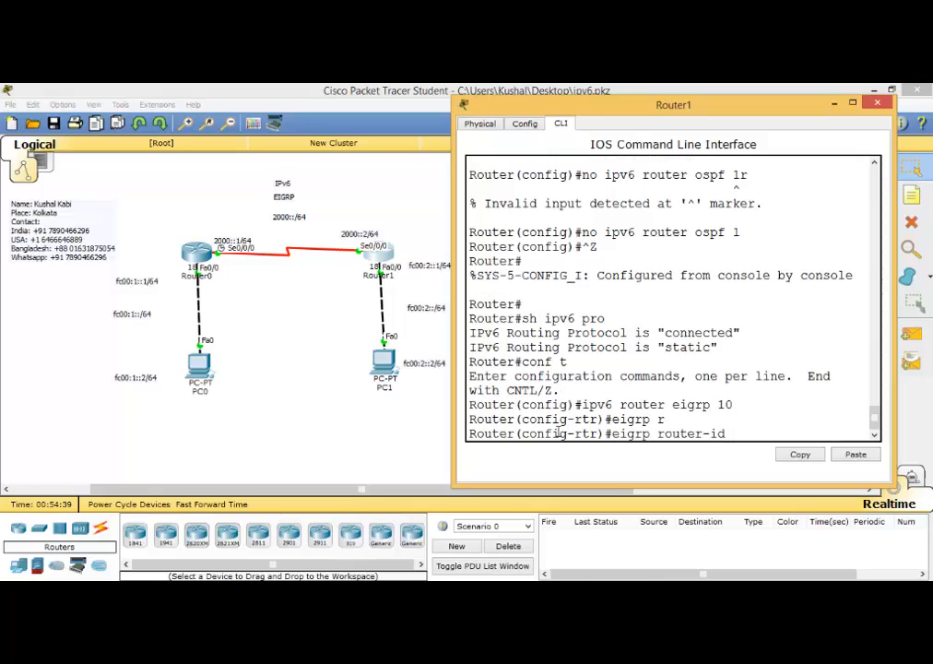
{"action": "type", "text": "2.2.2.2"}
{"action": "key", "text": "Return"}
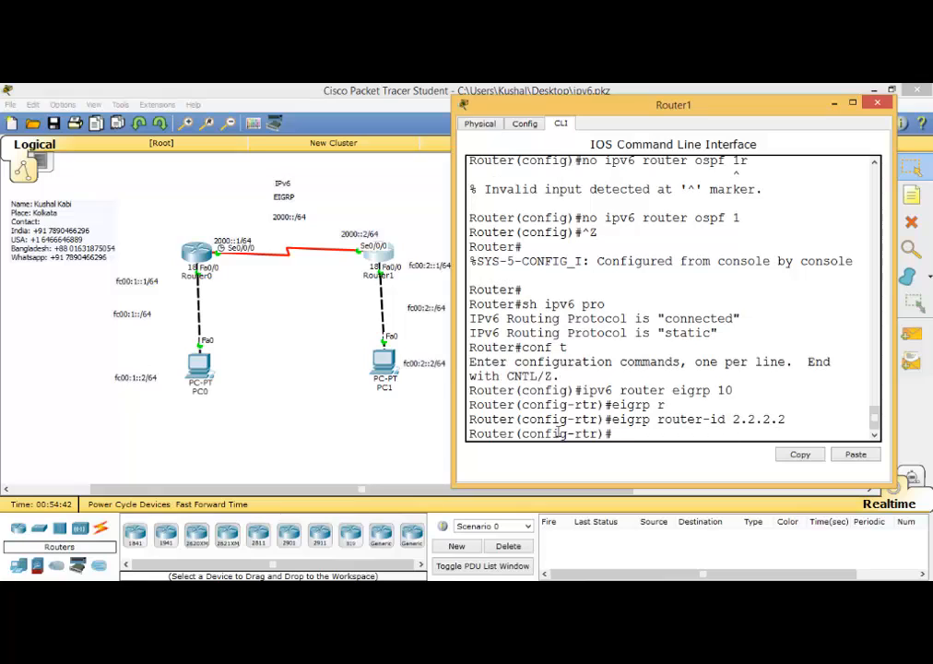
{"action": "type", "text": "exit"}
{"action": "key", "text": "Return"}
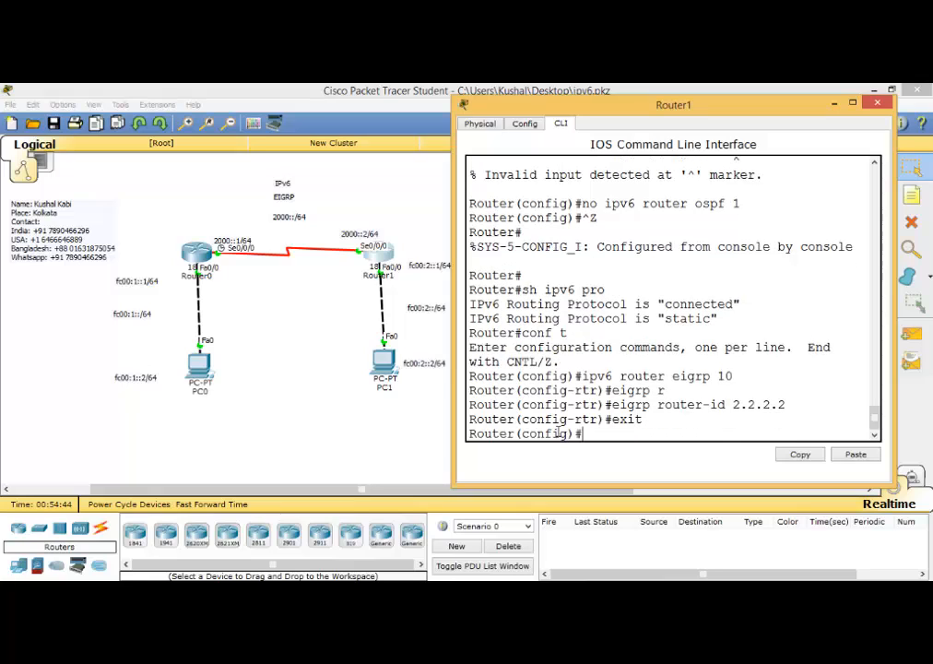
Enable IPv6 EIGRP 10 on Router1's interface fa 0/0.
{"action": "type", "text": "int fa 0/0"}
{"action": "key", "text": "Return"}
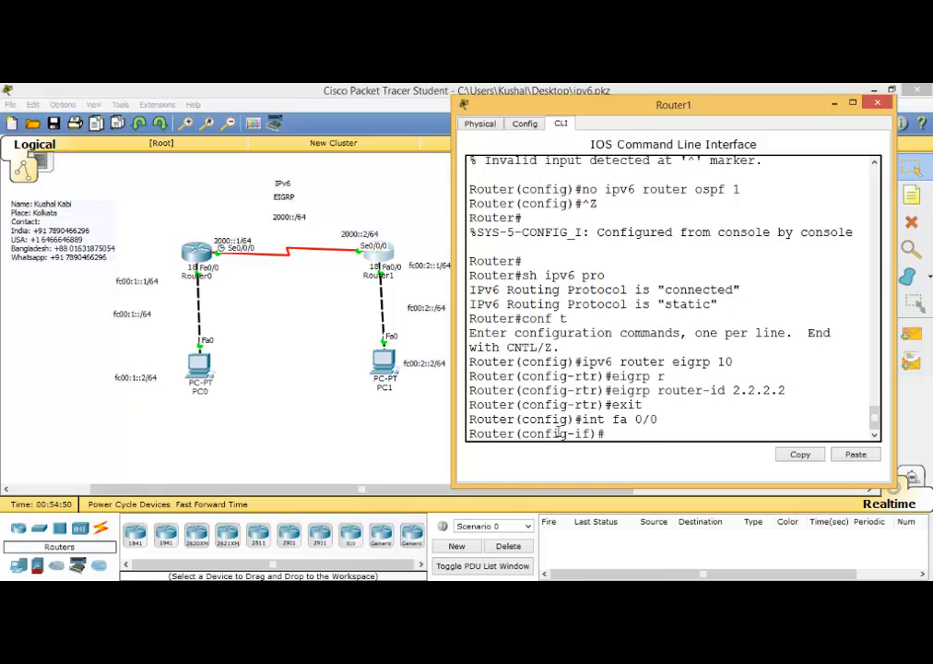
{"action": "type", "text": "ipv6 eigrp"}
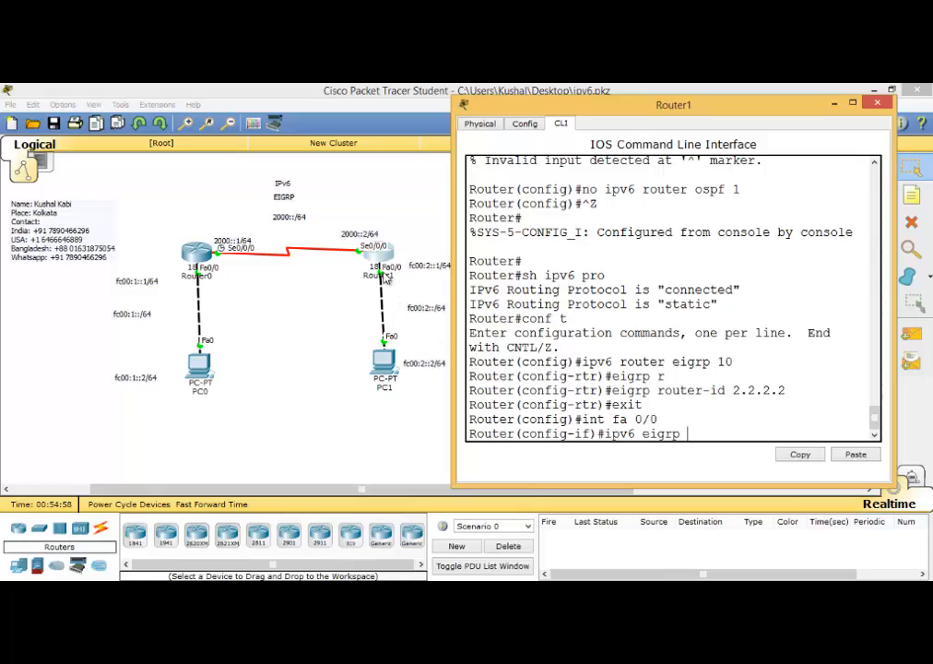
{"action": "type", "text": "10"}
{"action": "key", "text": "Return"}
Switch to Router1's serial interface s 0/0/0 and enable IPv6 EIGRP 10 on it.
{"action": "type", "text": "int fa 0/0"}
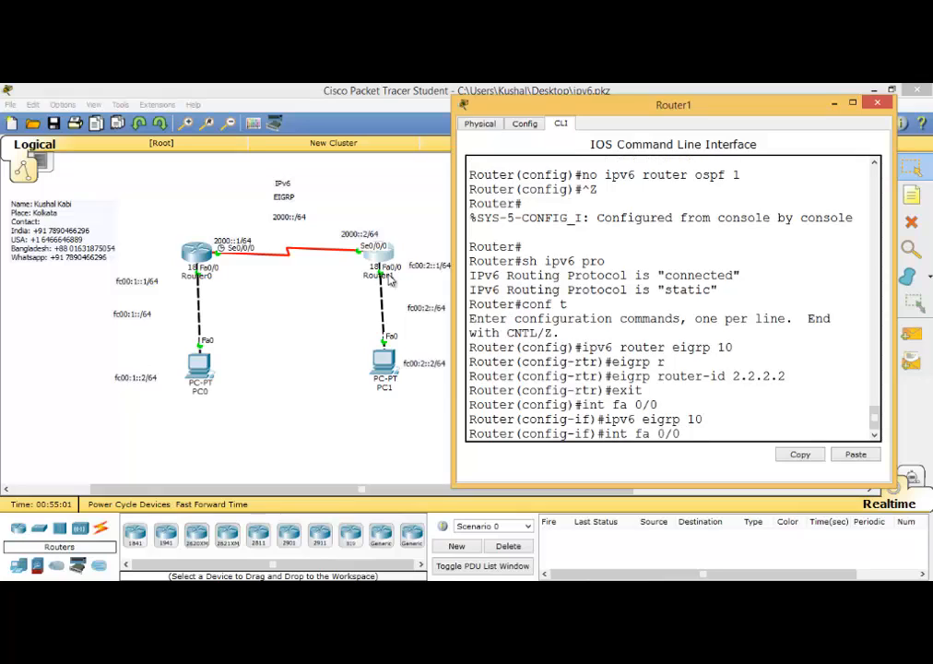
{"action": "key", "text": "BackSpace"}
{"action": "key", "text": "BackSpace"}
{"action": "key", "text": "BackSpace"}
{"action": "key", "text": "BackSpace"}
{"action": "key", "text": "BackSpace"}
{"action": "key", "text": "BackSpace"}
{"action": "type", "text": "s 0/0/0"}
{"action": "key", "text": "Return"}
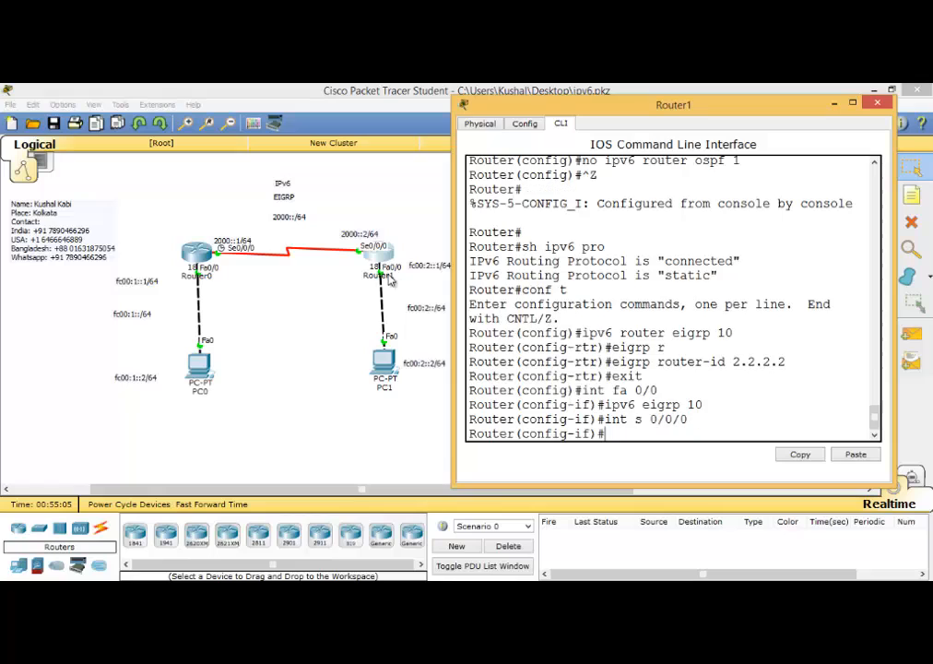
{"action": "key", "text": "Up"}
{"action": "key", "text": "Up"}
{"action": "key", "text": "Return"}
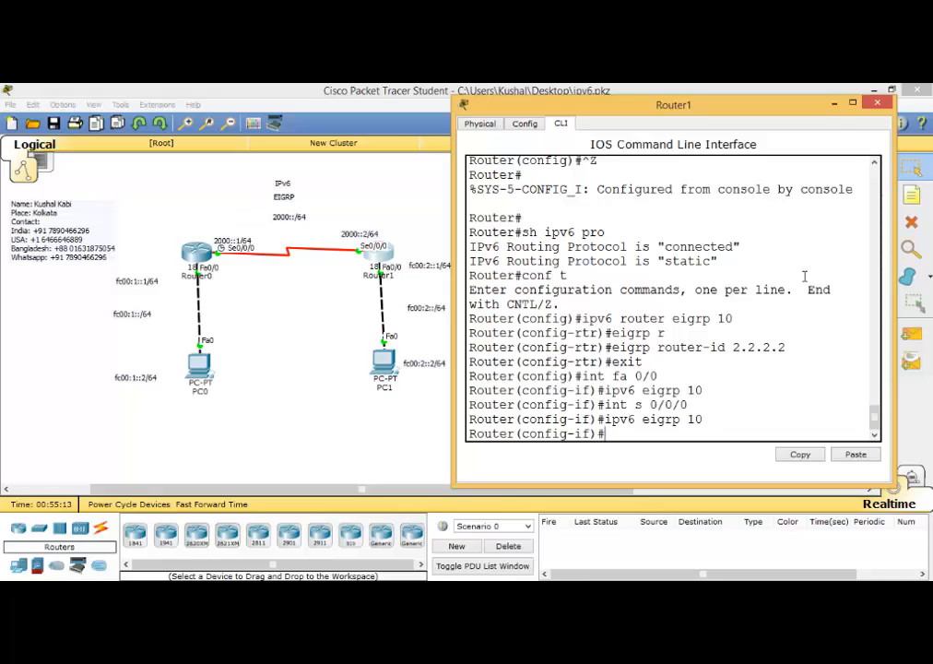
Return to Router0's command line and examine its IPv6 routing table with do sh ipv6 route.
{"action": "left_click", "coordinate": [835, 104]}
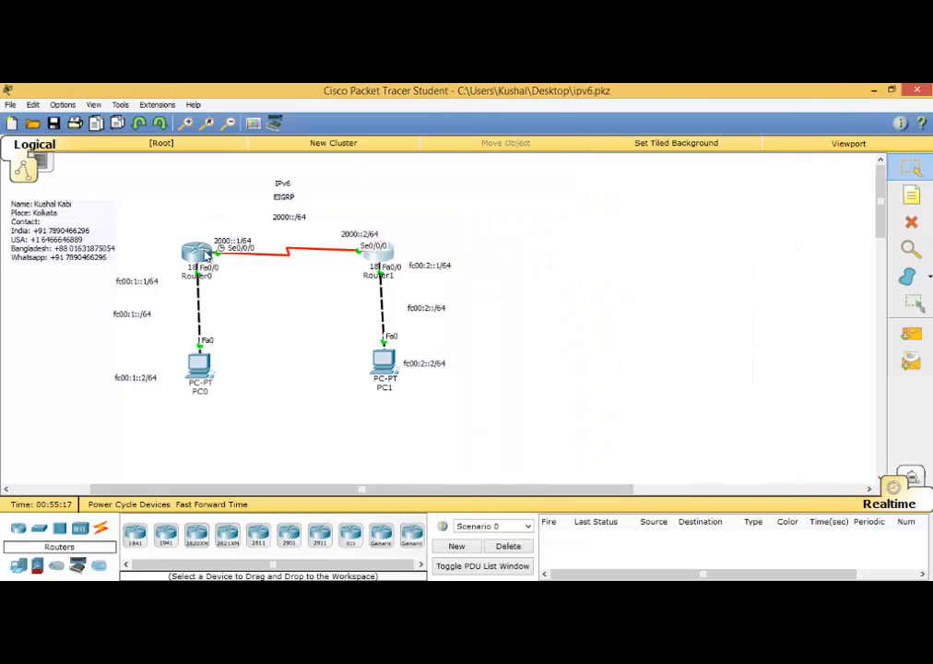
{"action": "left_click", "coordinate": [205, 255]}
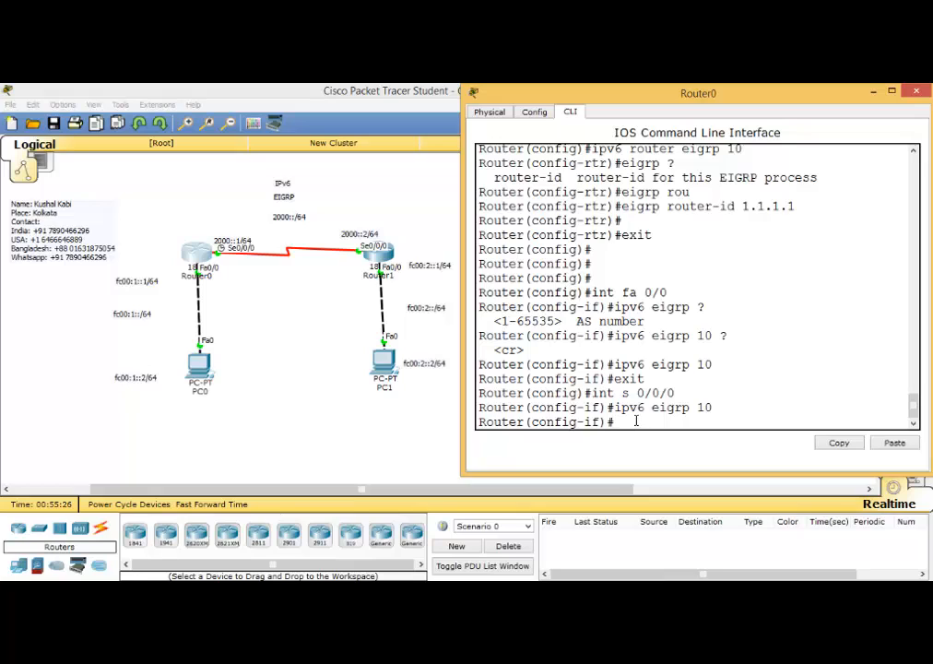
{"action": "type", "text": "do sh ipv6 route"}
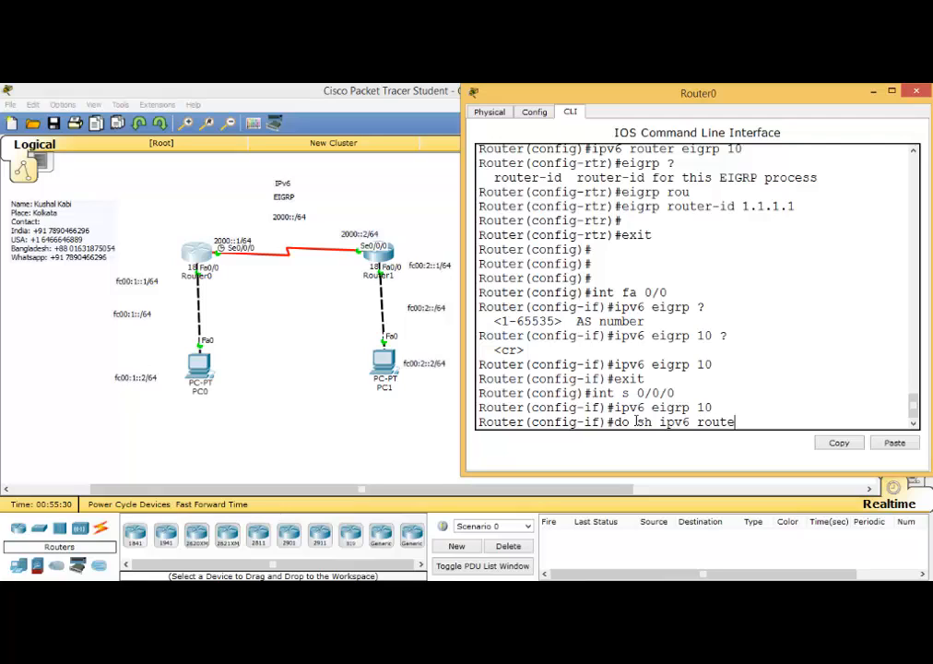
{"action": "key", "text": "Return"}
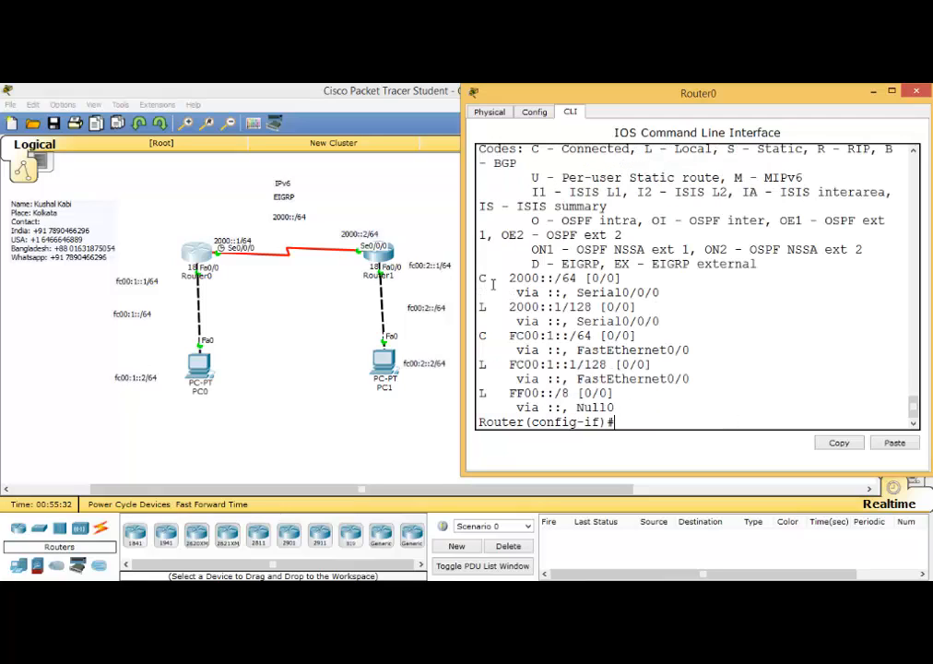
{"action": "left_click_drag", "start_coordinate": [478, 278], "coordinate": [647, 404]}
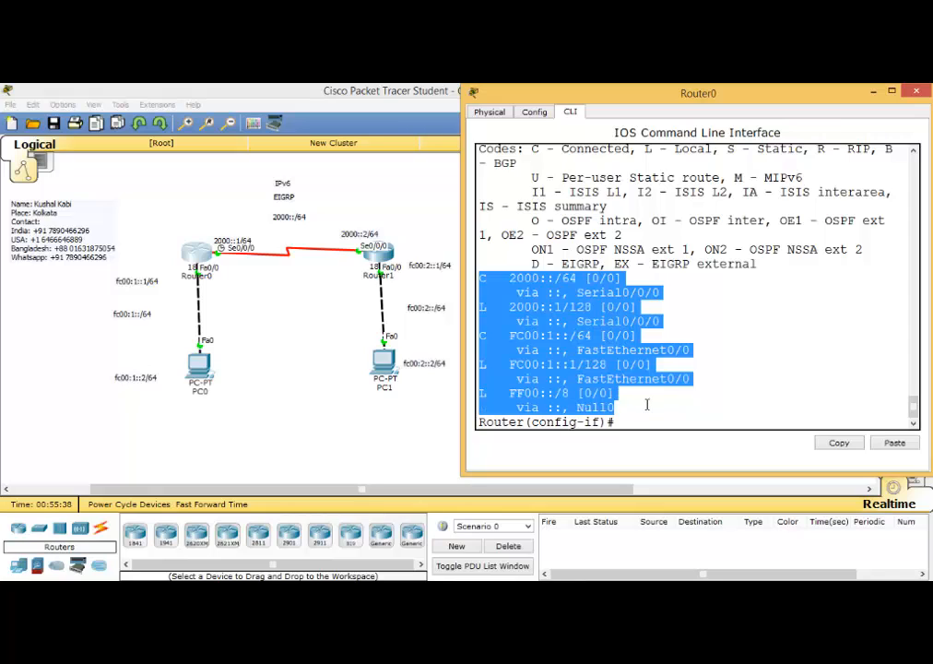
{"action": "left_click", "coordinate": [626, 423]}
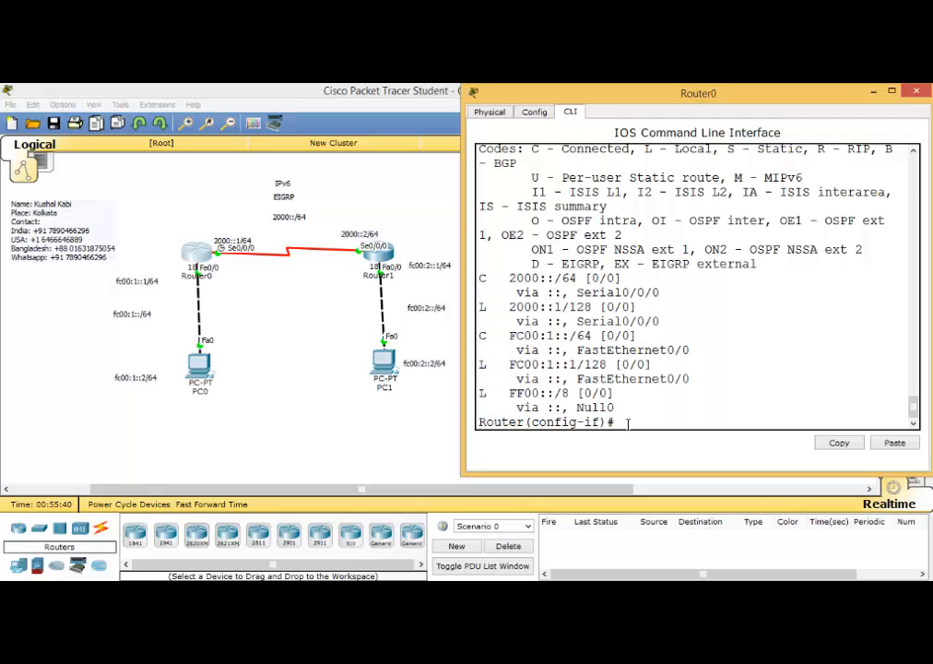
Exit interface configuration mode on Router0, enter ipv6 router eigrp 10 and activate the process with no shutdown.
{"action": "type", "text": "exit"}
{"action": "key", "text": "Return"}
{"action": "key", "text": "Return"}
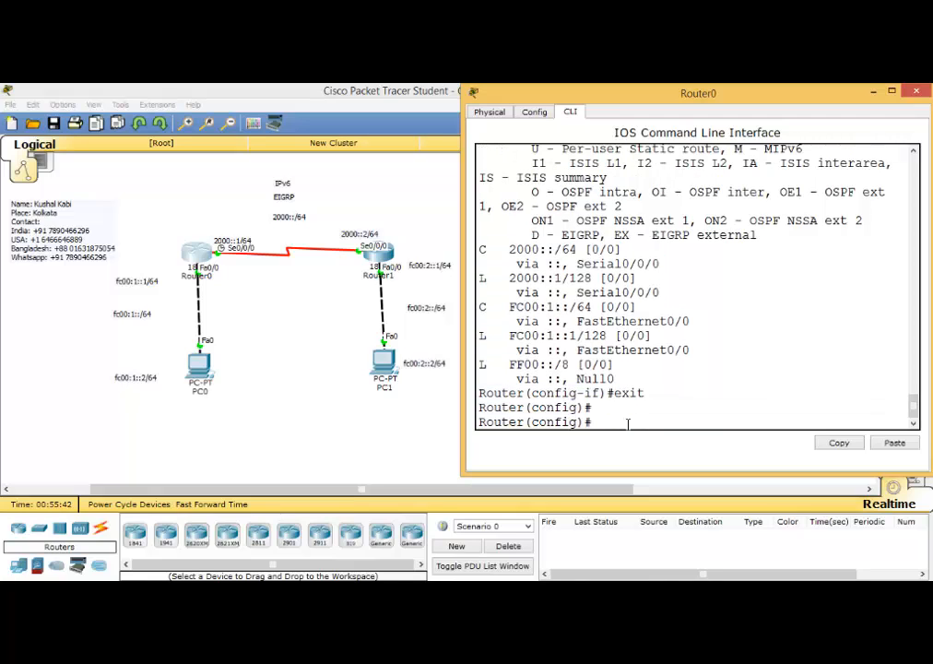
{"action": "type", "text": "ipv6 router eigrp 10"}
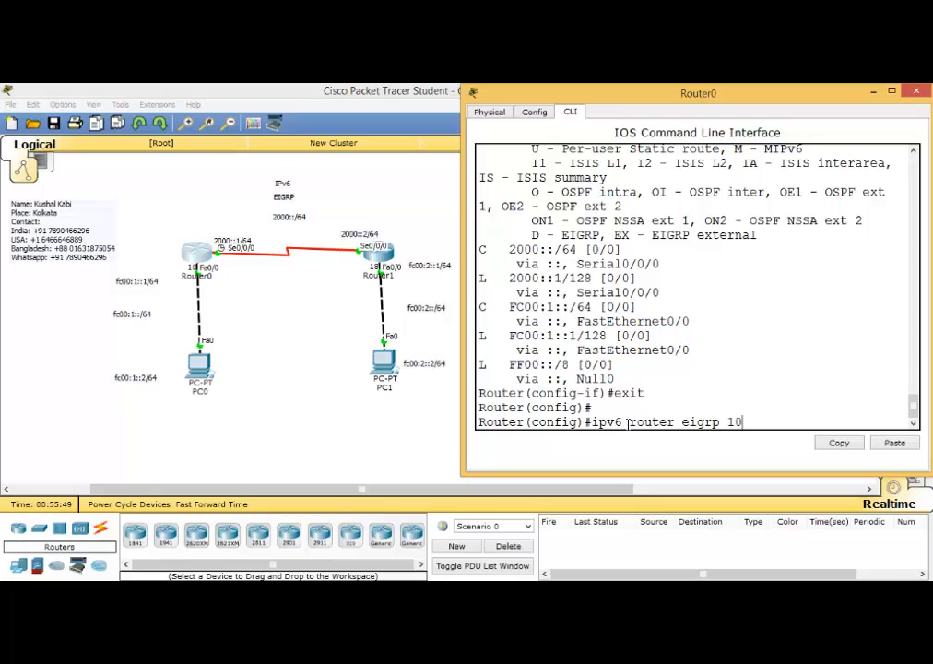
{"action": "key", "text": "Return"}
{"action": "type", "text": "no shu"}
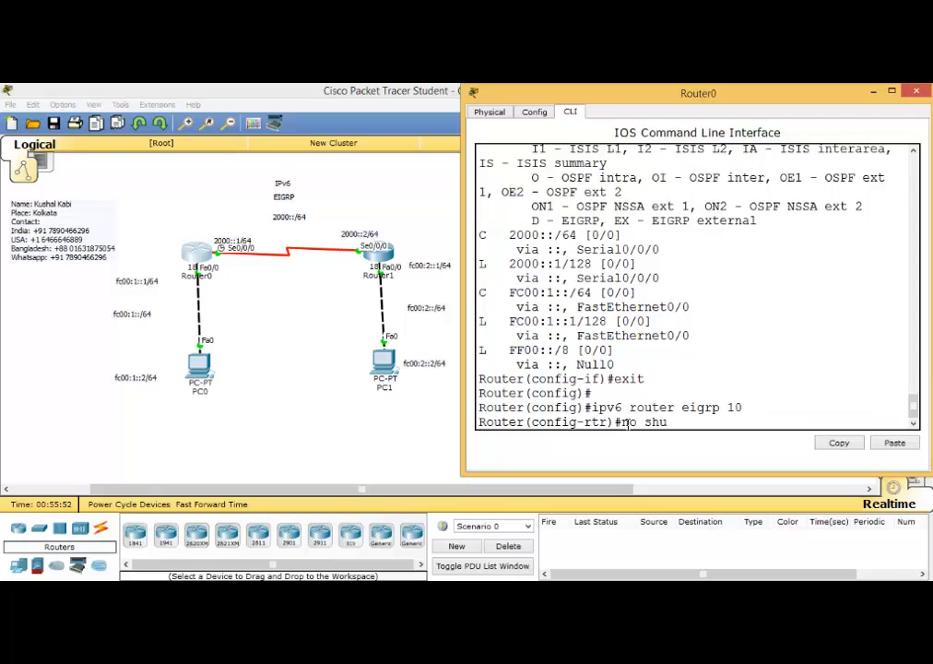
{"action": "key", "text": "Tab"}
{"action": "key", "text": "Return"}
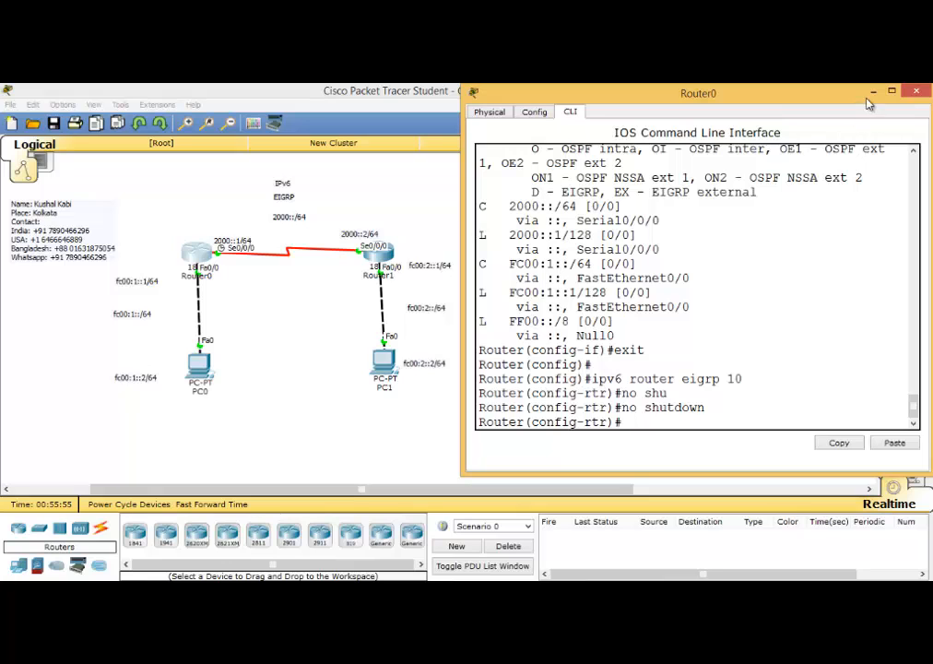
On Router1, exit interface configuration mode, enter ipv6 router eigrp 10 and activate the process with no shut.
{"action": "left_click", "coordinate": [917, 91]}
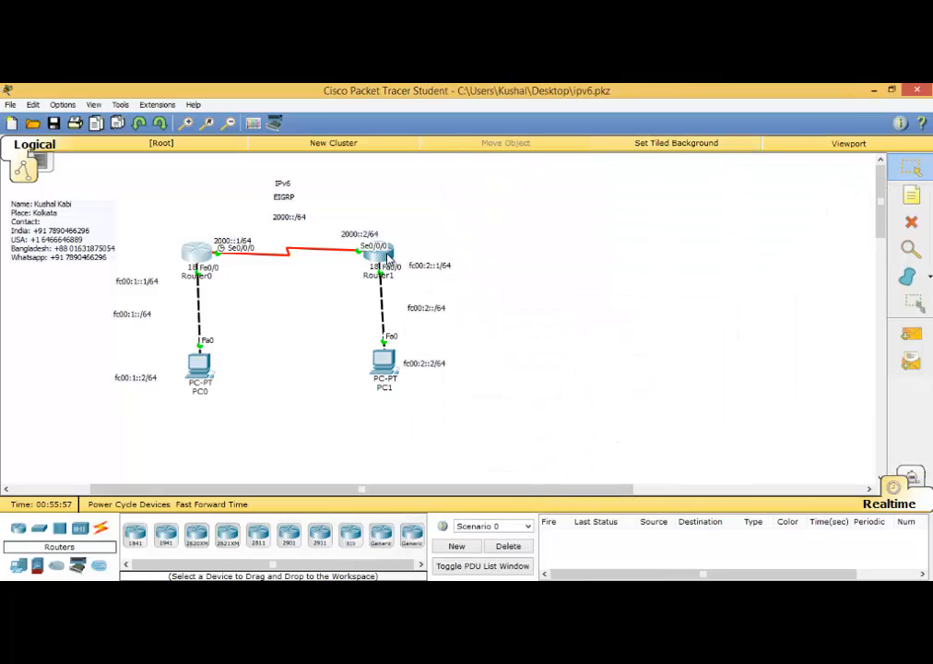
{"action": "left_click", "coordinate": [385, 255]}
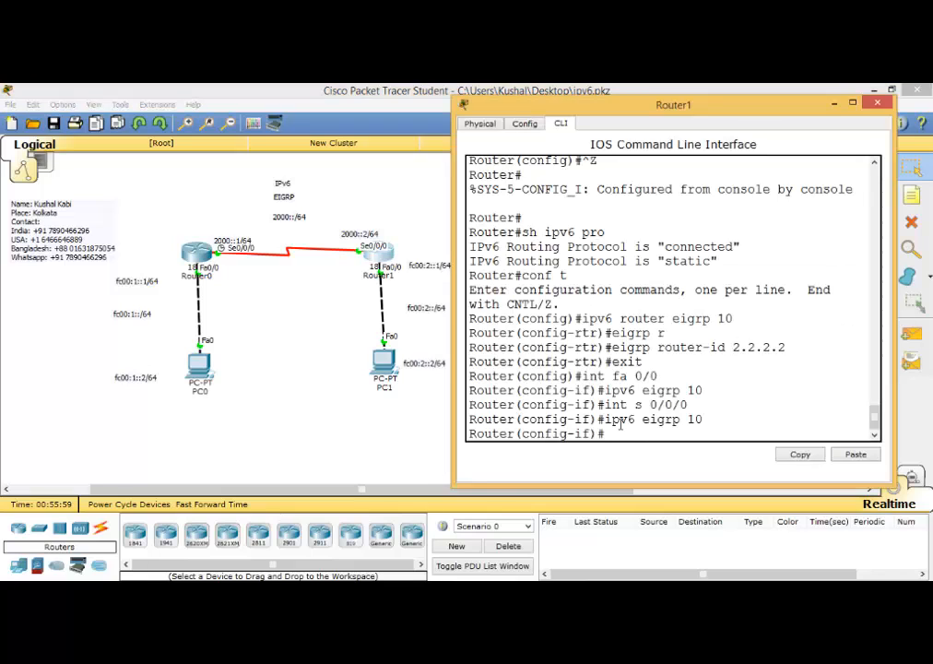
{"action": "type", "text": "exit"}
{"action": "key", "text": "Return"}
{"action": "key", "text": "Return"}
{"action": "type", "text": "ipv"}
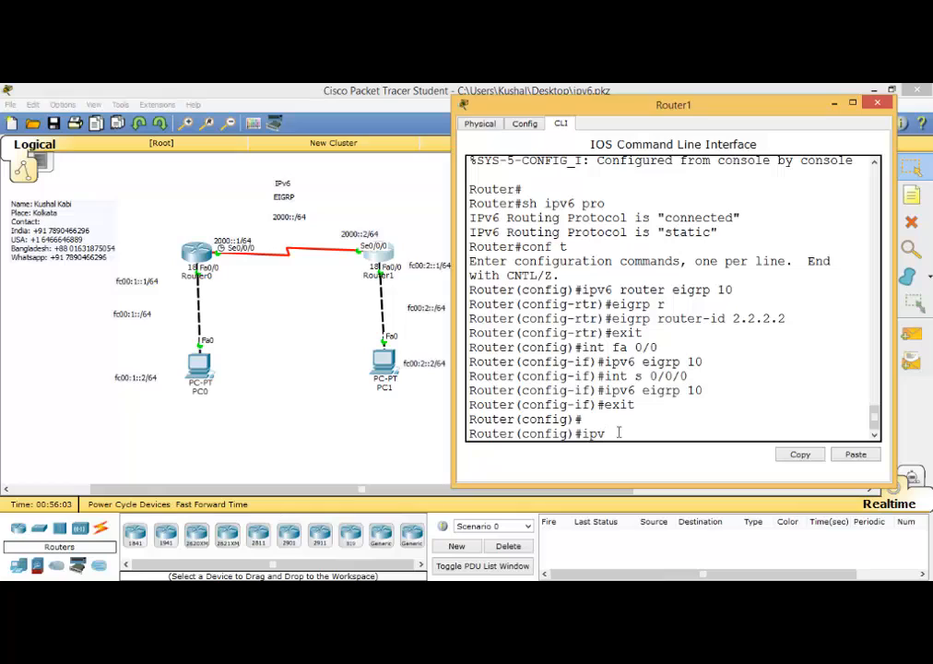
{"action": "type", "text": "6 router eigrp 10"}
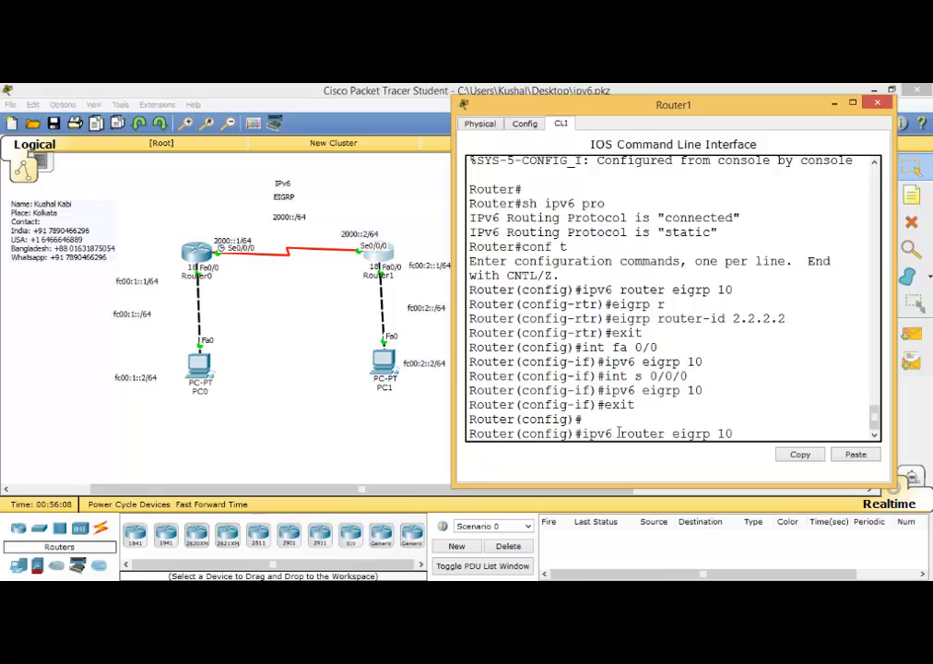
{"action": "key", "text": "Return"}
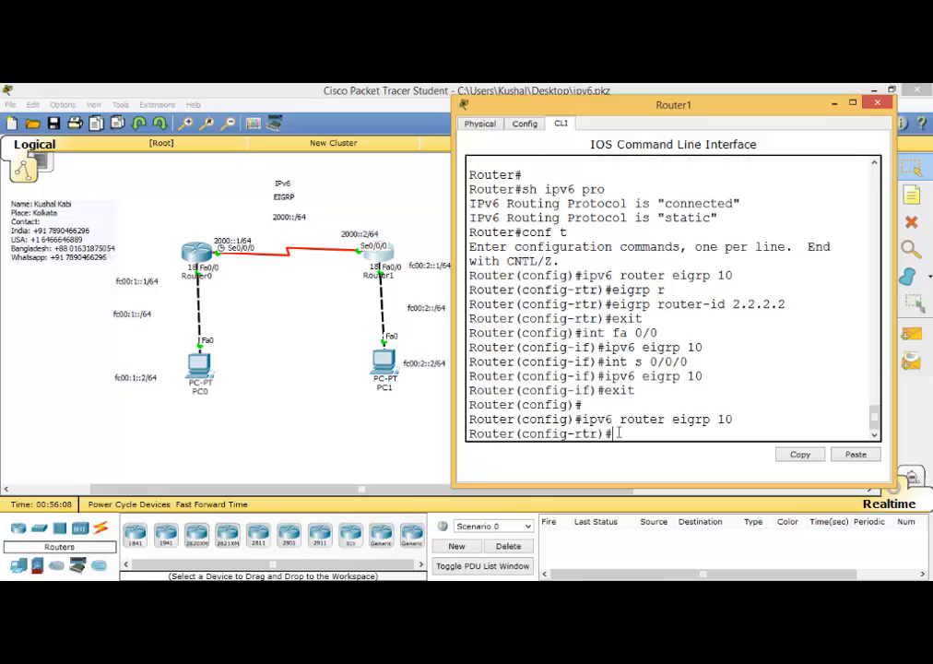
{"action": "type", "text": "no shut"}
{"action": "key", "text": "Return"}
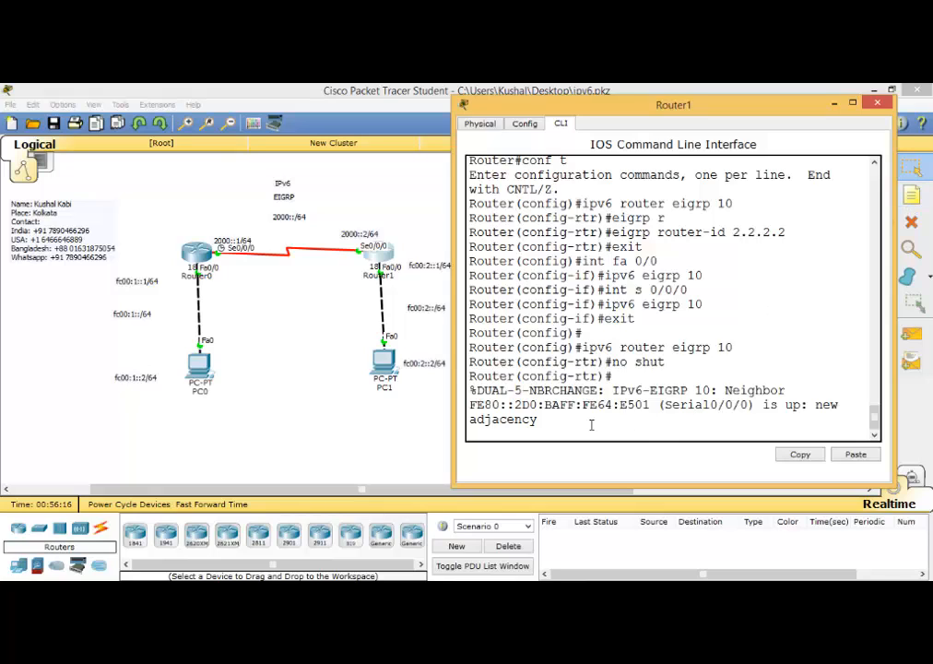
Return to Router0's command line and check its IPv6 routing table for the EIGRP route with do sh ipv6 route.
{"action": "left_click", "coordinate": [834, 102]}
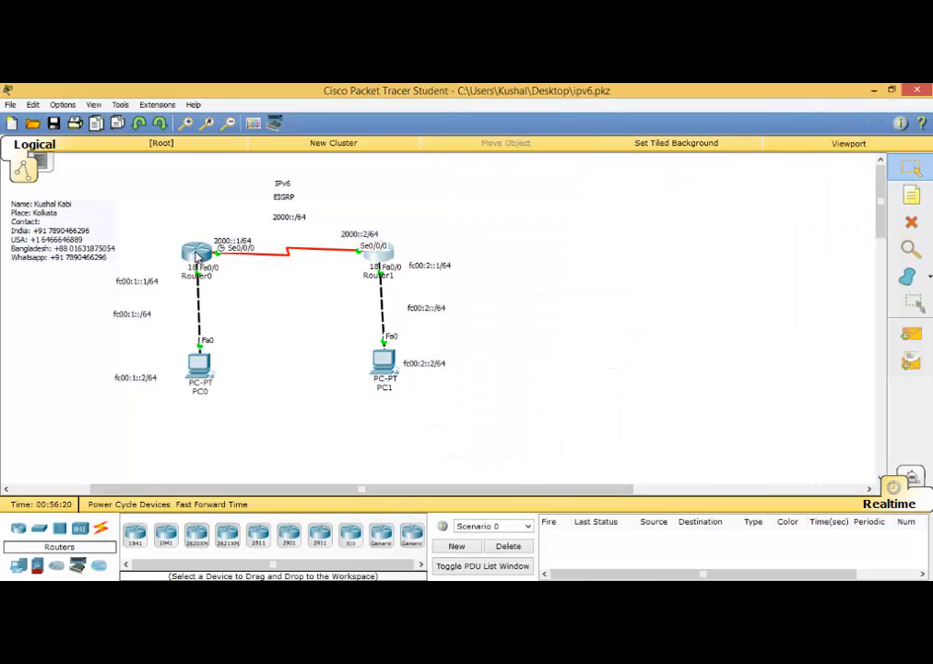
{"action": "left_click", "coordinate": [196, 252]}
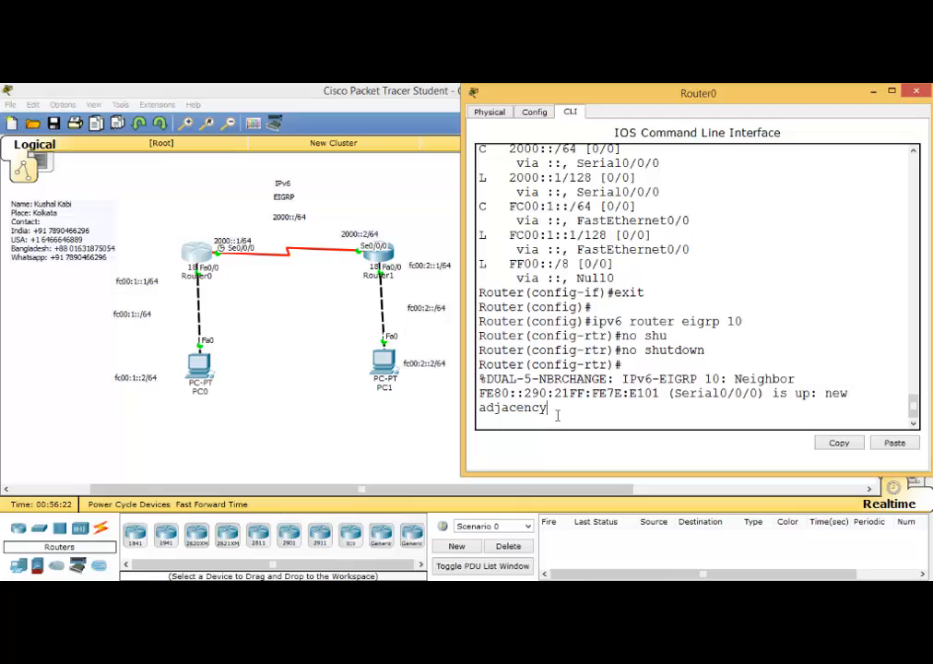
{"action": "key", "text": "Return"}
{"action": "key", "text": "Return"}
{"action": "key", "text": "Return"}
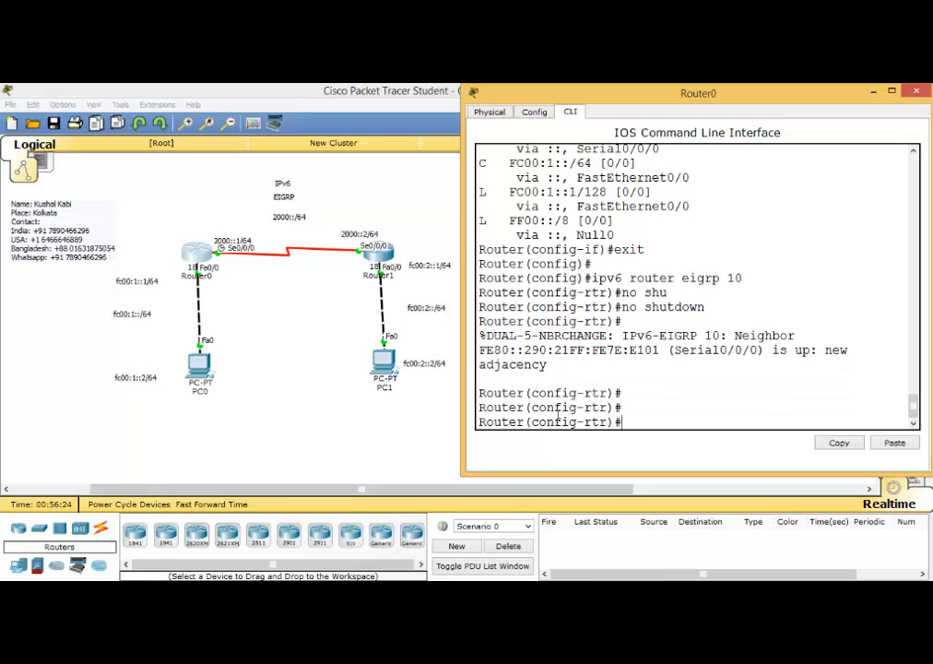
{"action": "type", "text": "do sh ipv6 ro"}
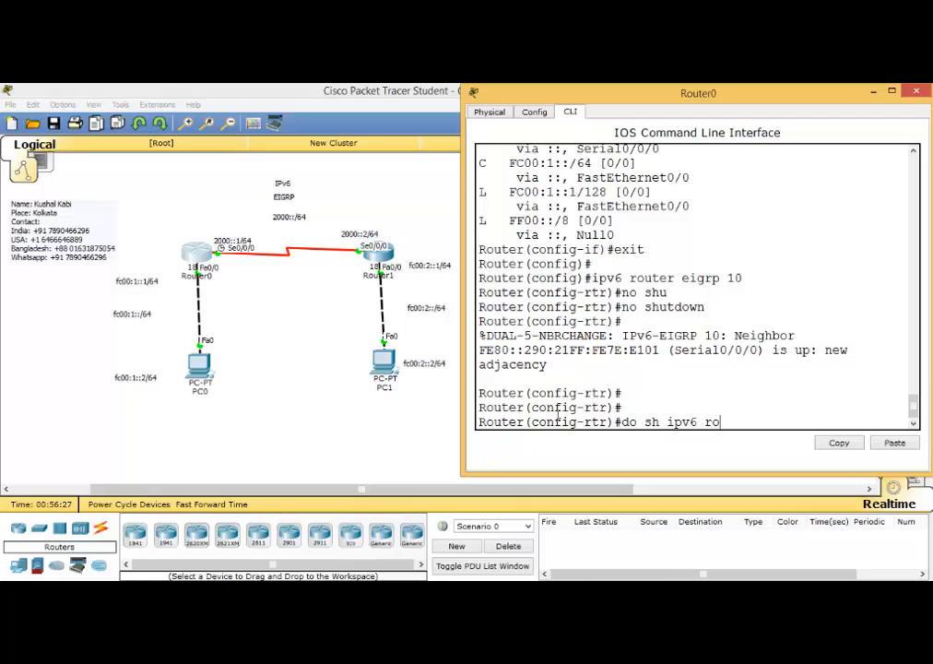
{"action": "type", "text": "ute"}
{"action": "key", "text": "Return"}
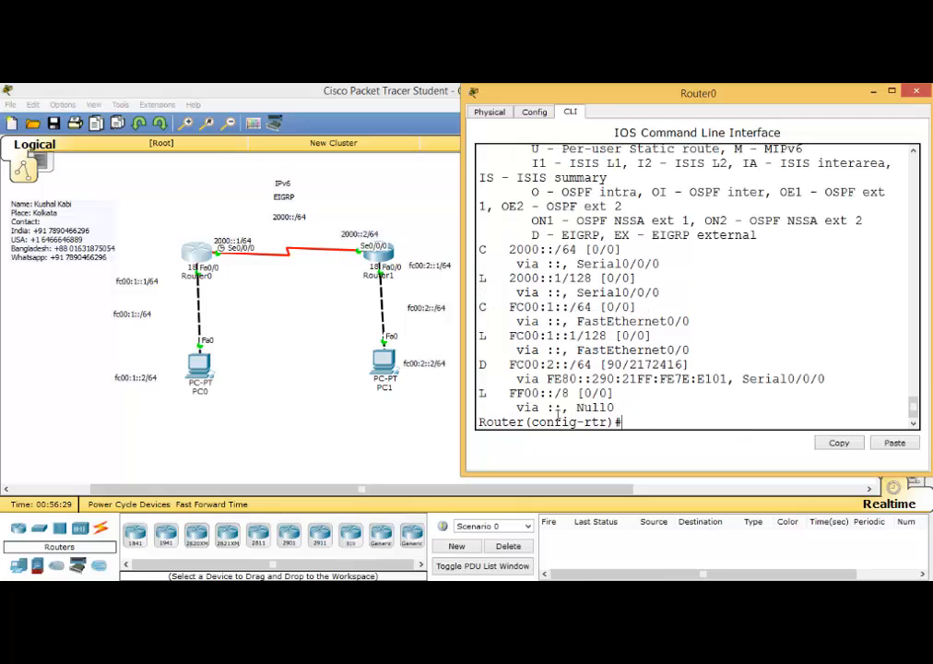
{"action": "left_click_drag", "start_coordinate": [479, 365], "coordinate": [556, 367]}
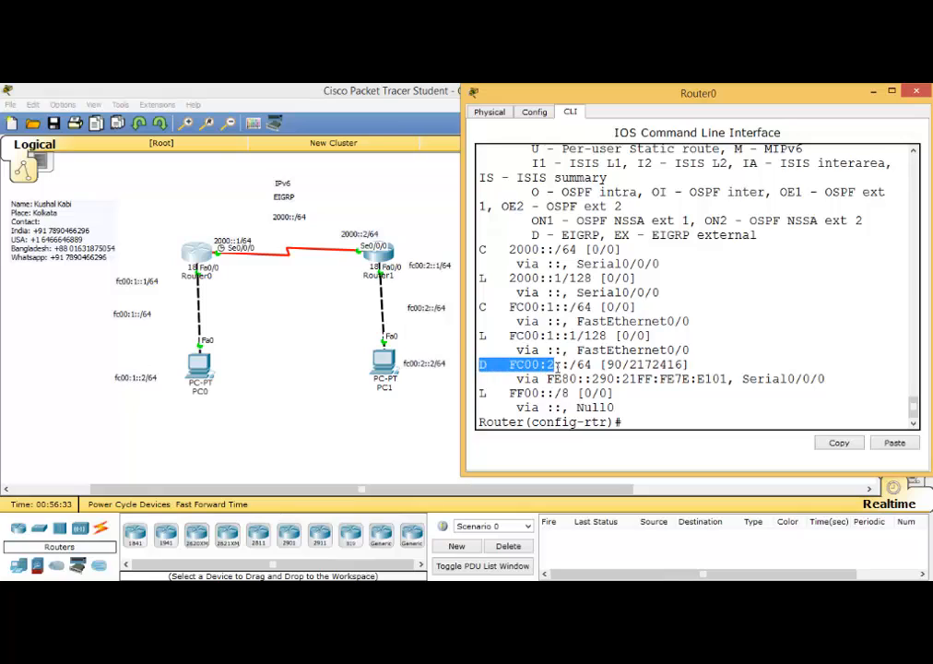